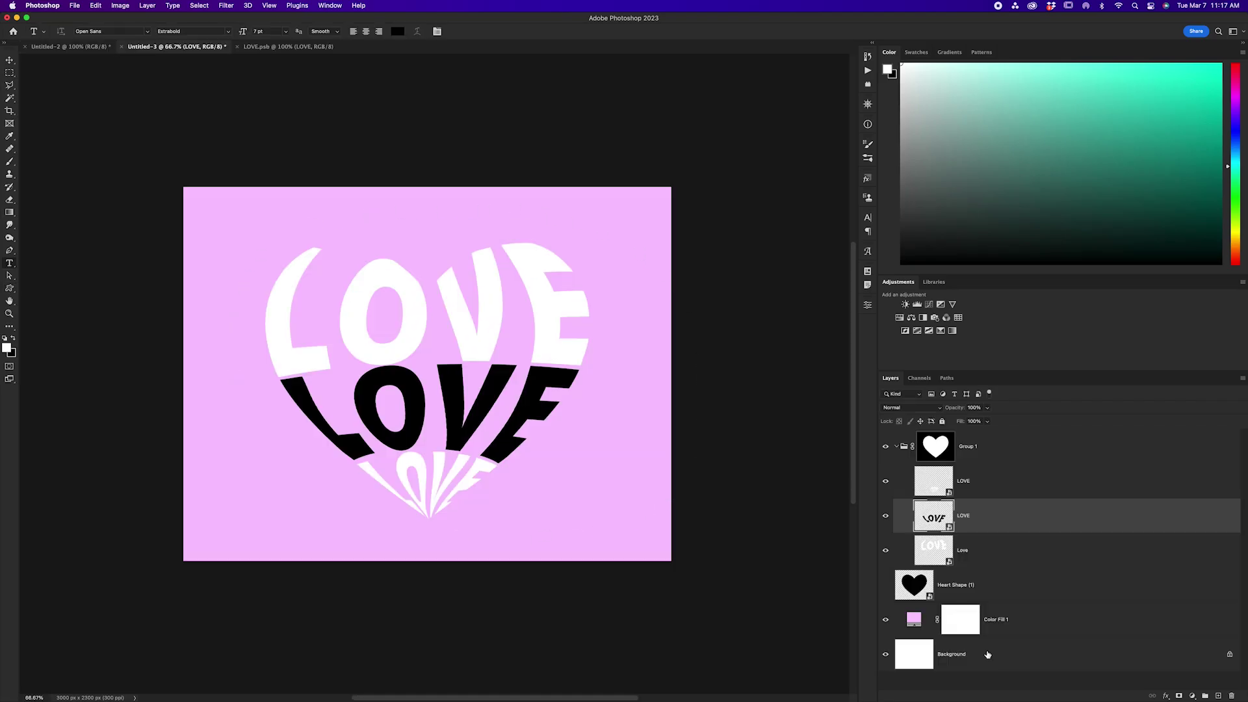
Select the Background layer and bulge the left side of the LOVE warp outward
left_click(987, 654)
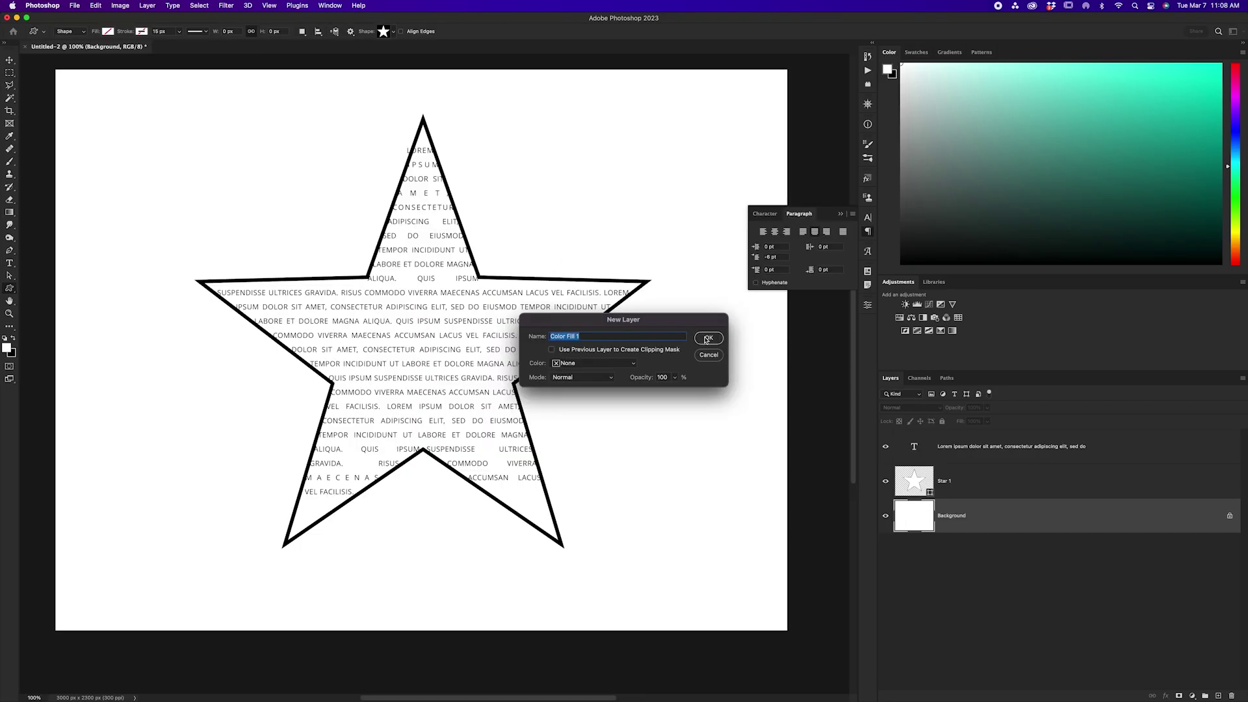
left_click(710, 336)
left_click(643, 290)
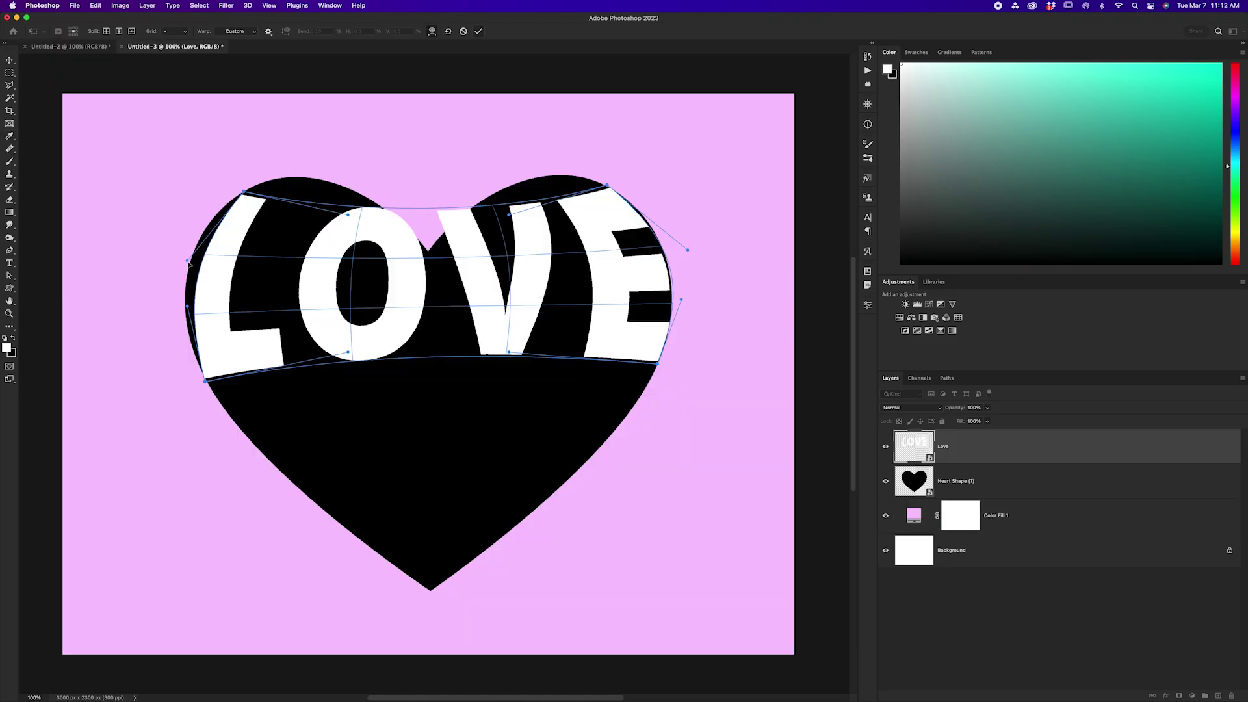
left_click_drag(187, 261, 165, 253)
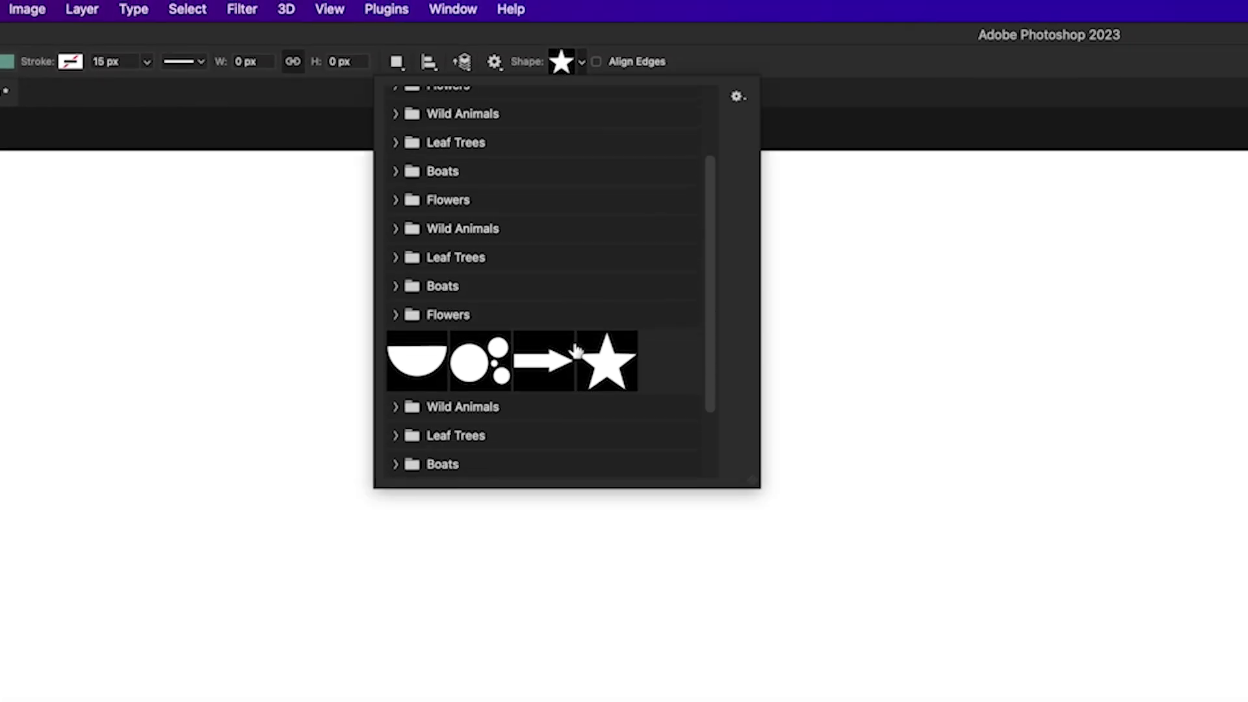
Choose the Star custom shape in Shape mode with Fill set to No Color
left_click(608, 372)
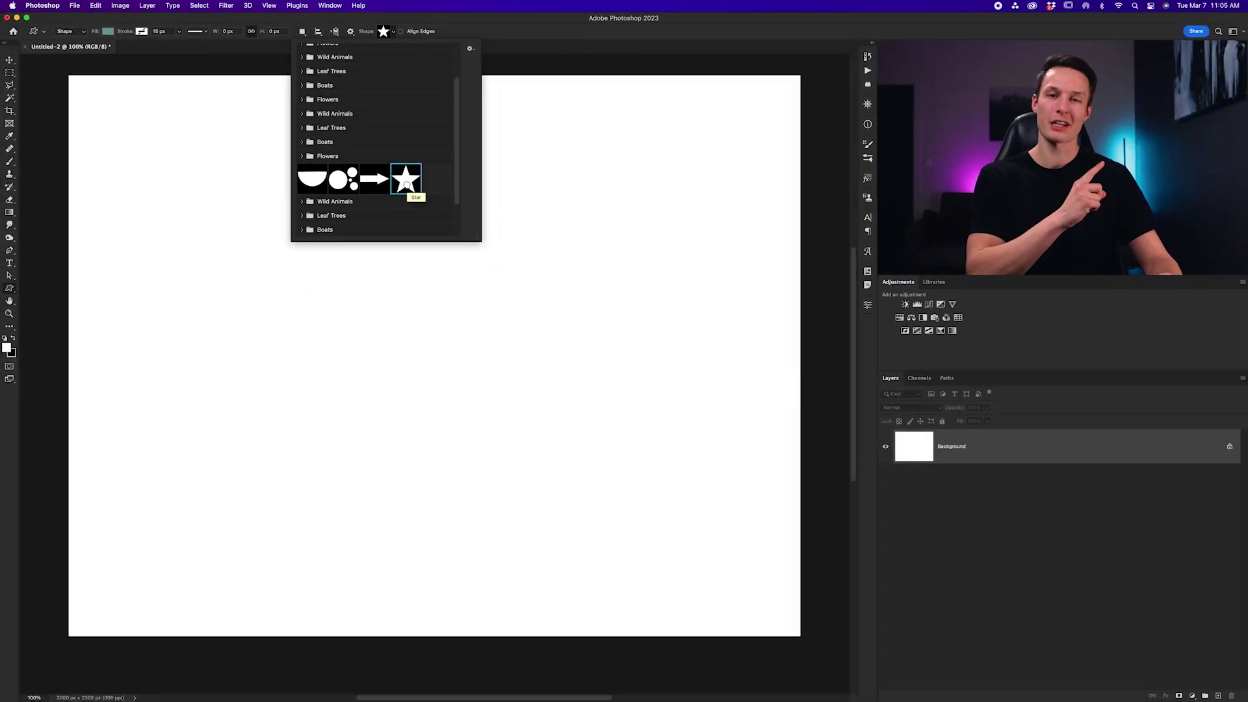
left_click(304, 128)
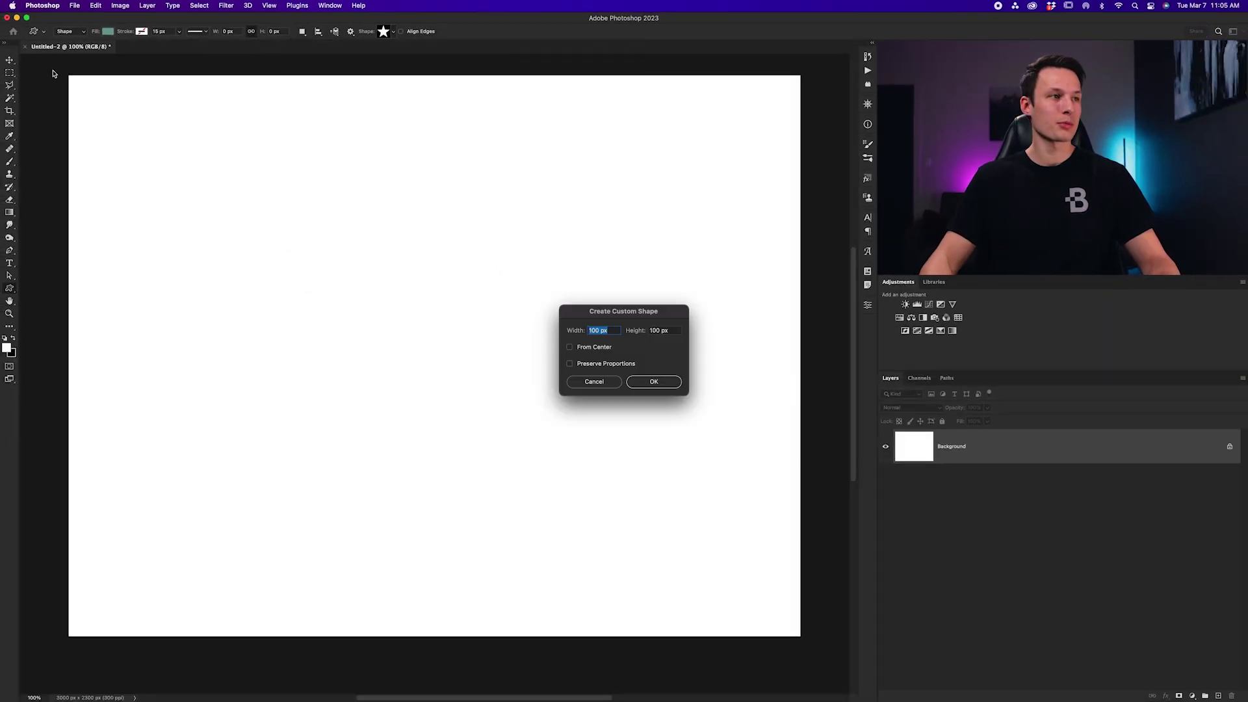
left_click(593, 382)
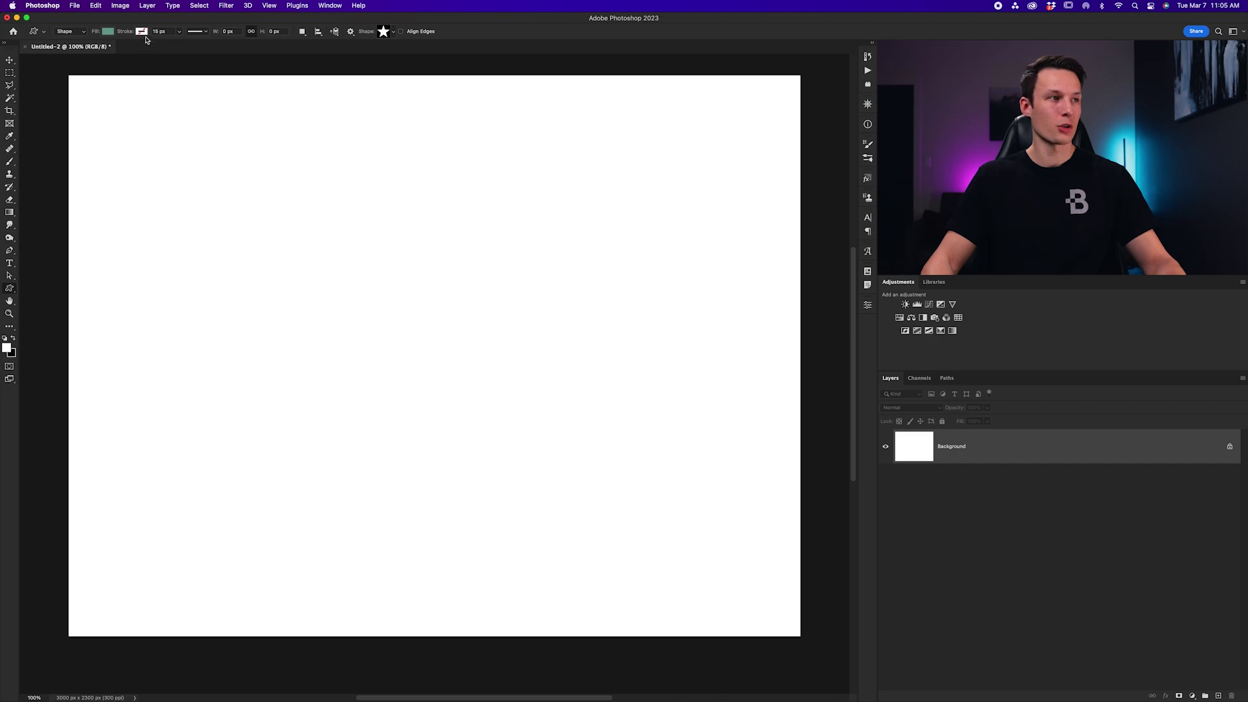
left_click(68, 32)
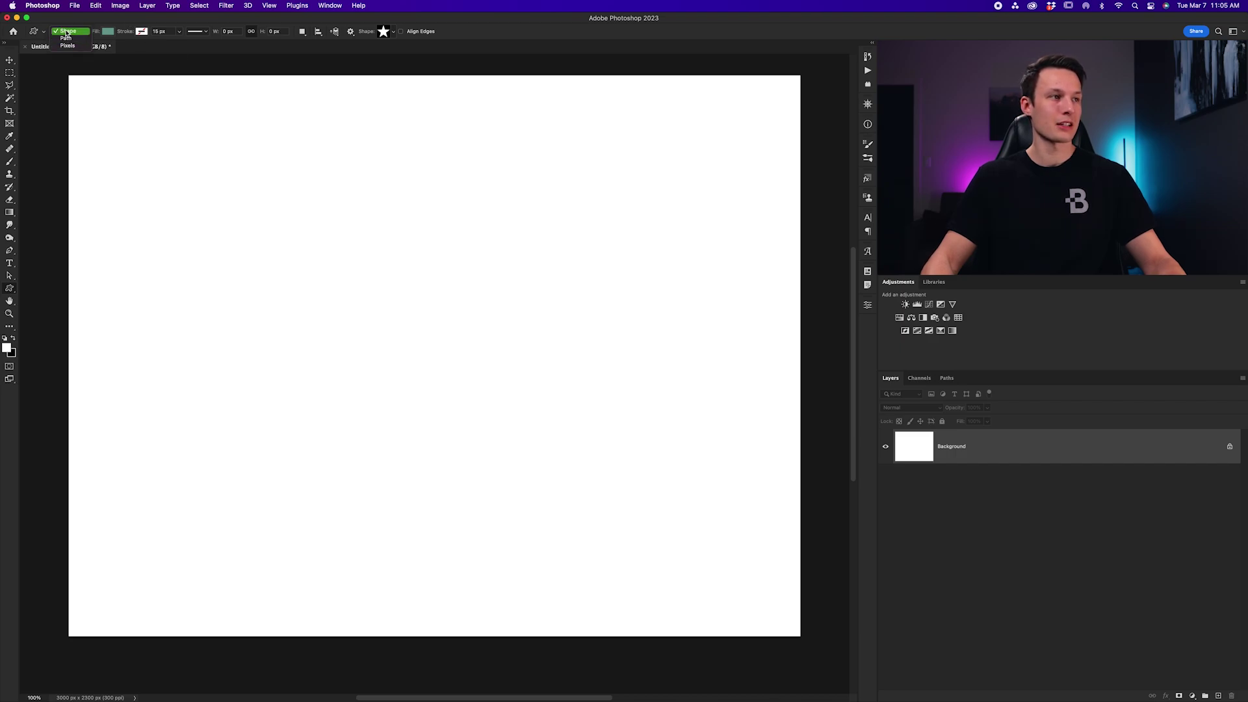
left_click(67, 31)
left_click(108, 32)
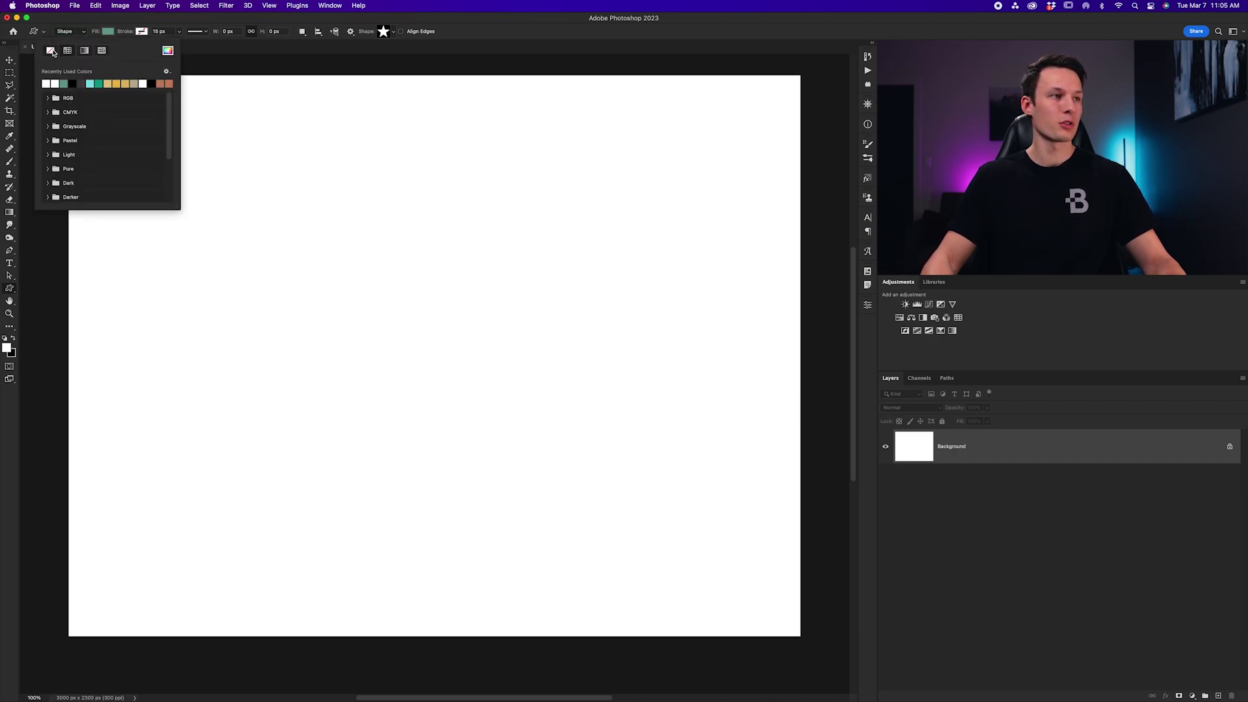
left_click(135, 24)
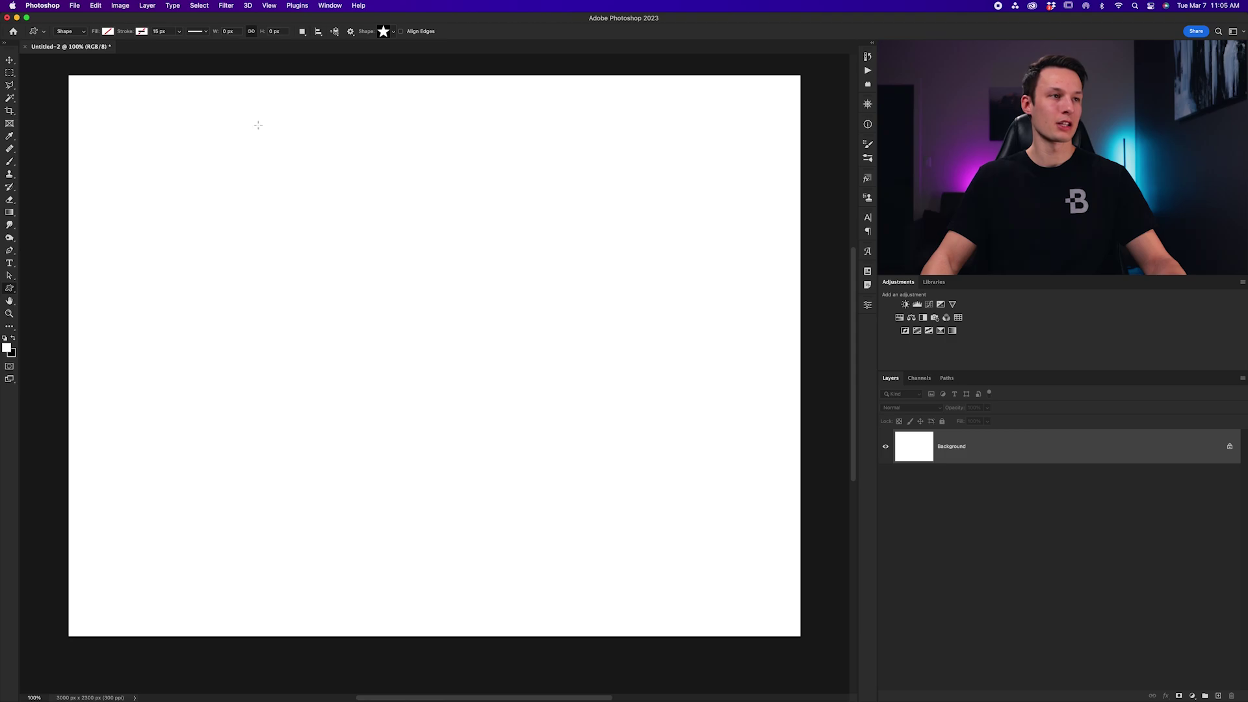
Draw a large 1834 × 1744 px outlined star and move it to the canvas centre
left_click_drag(320, 173, 766, 650)
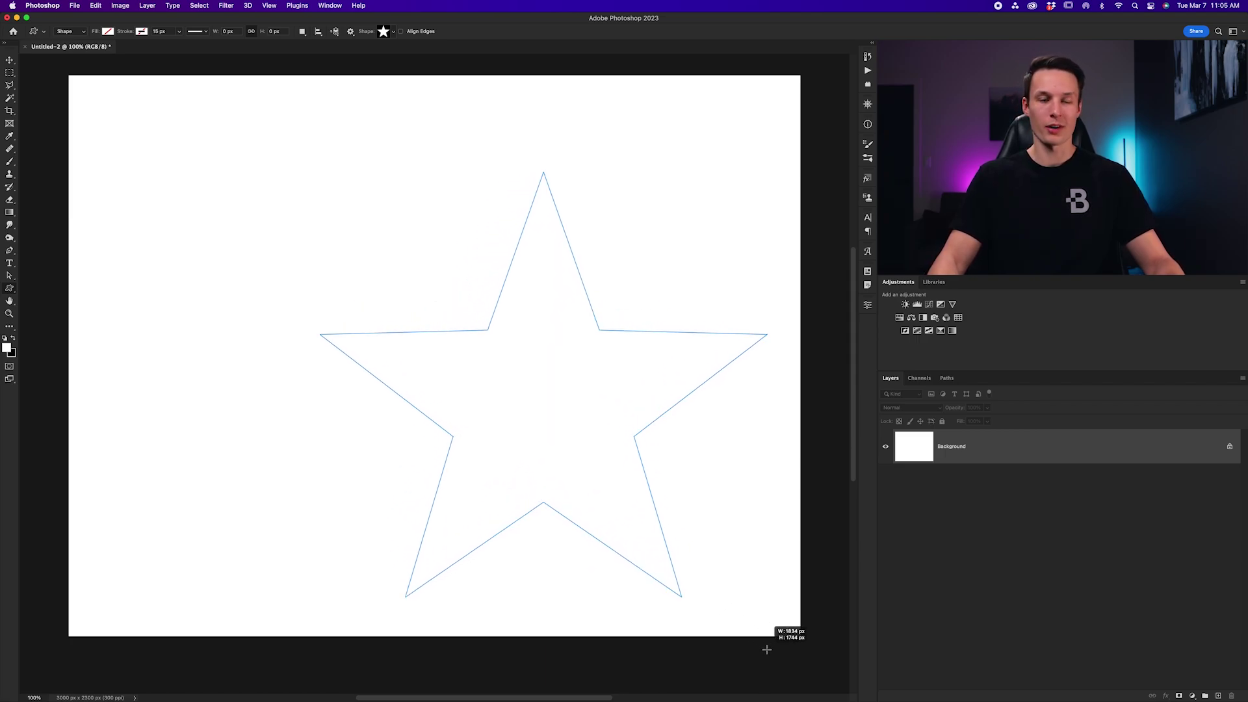
left_click_drag(767, 649, 766, 649)
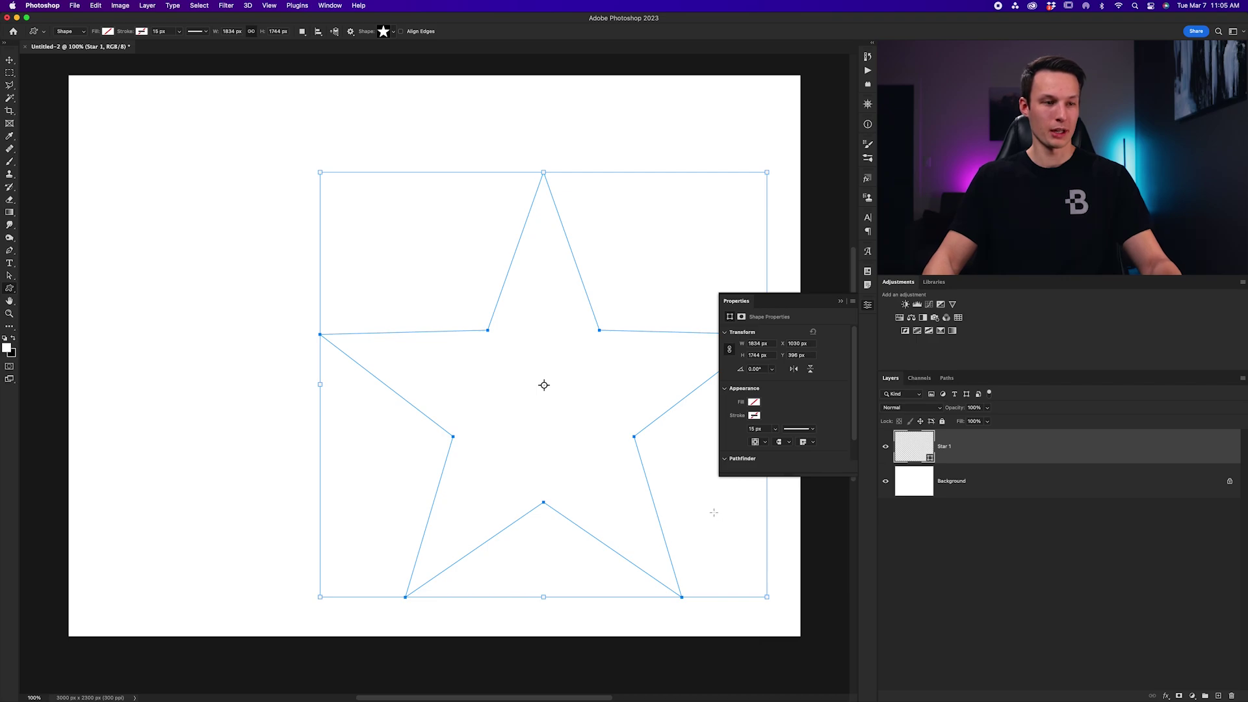
key("v")
left_click_drag(686, 508, 582, 470)
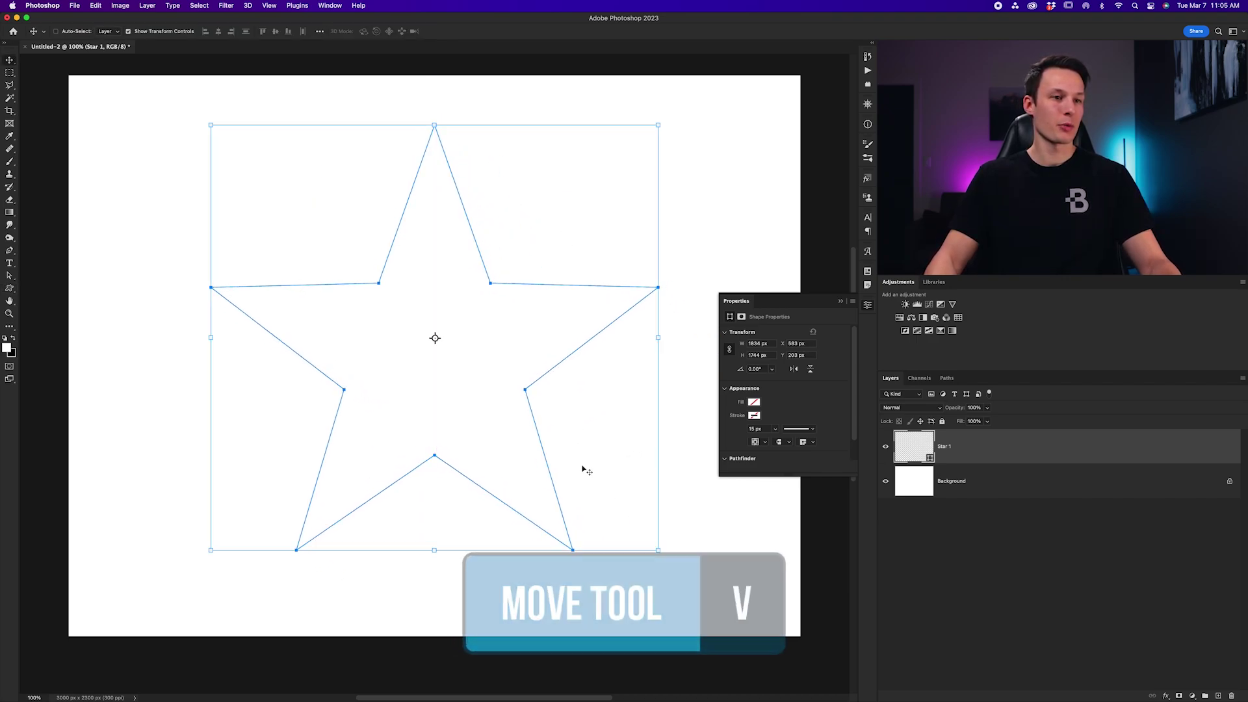
left_click(841, 304)
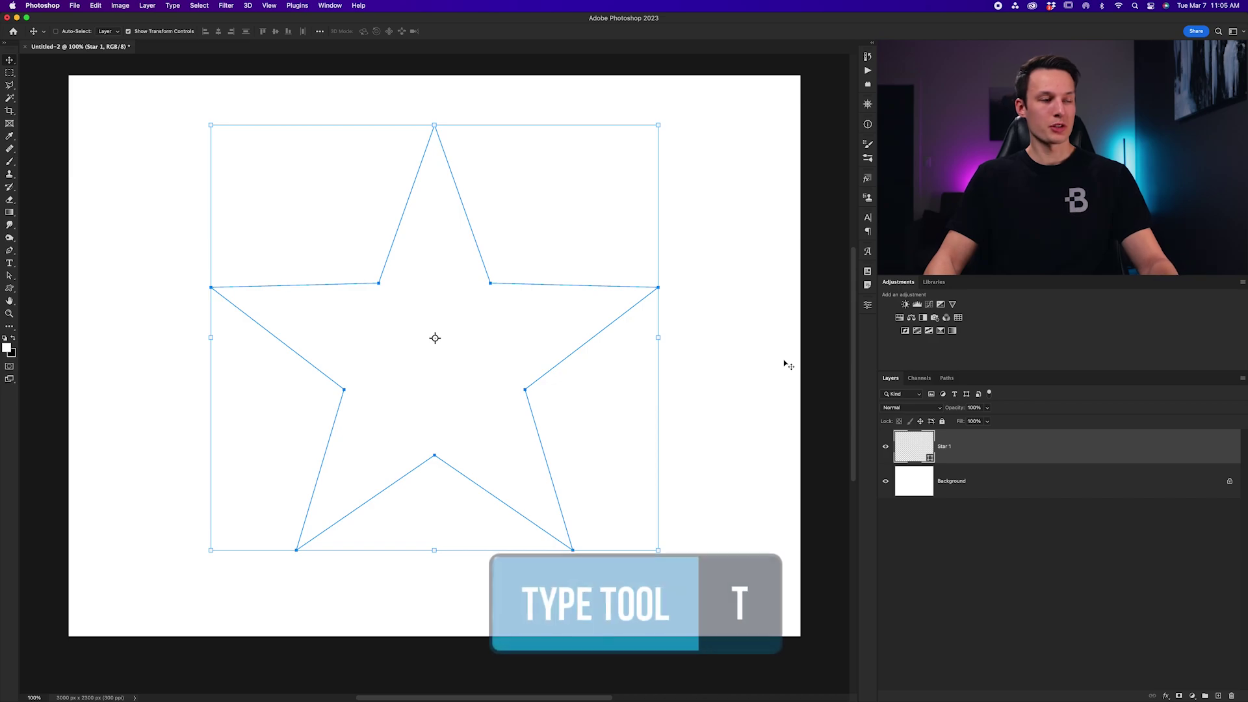
Fill the star path with placeholder area text aligned Justify Last Centered
key("t")
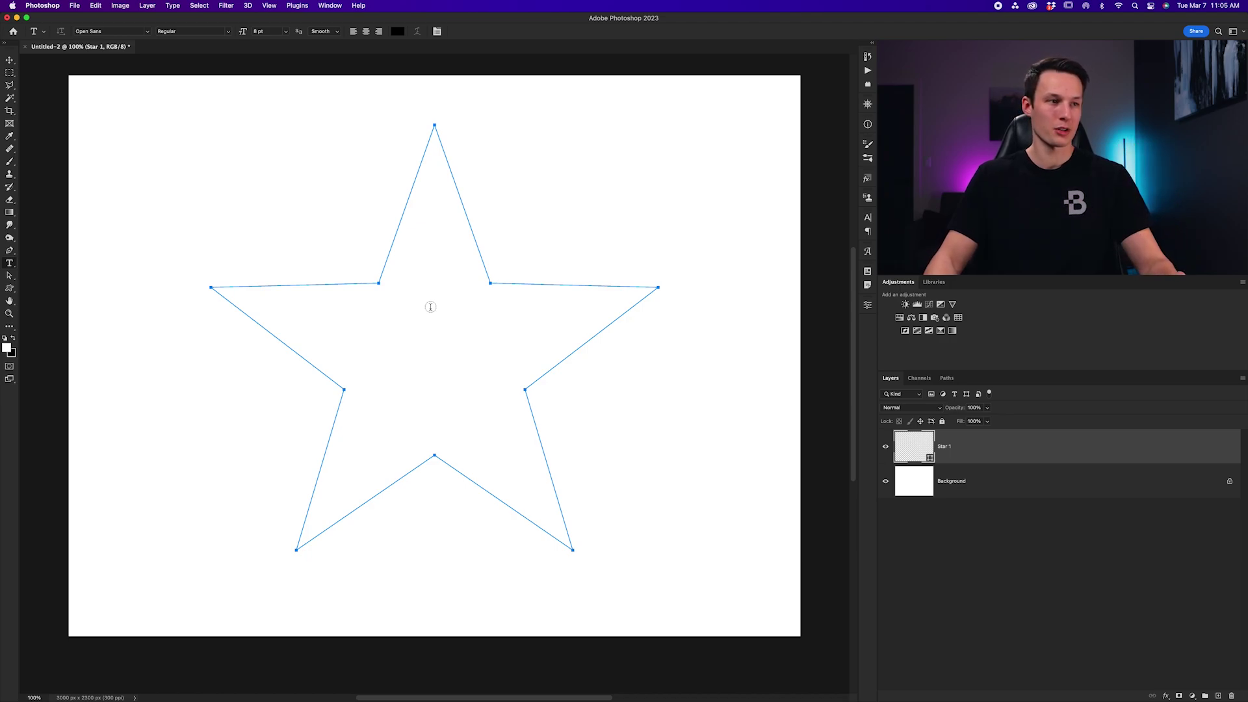
left_click(430, 307)
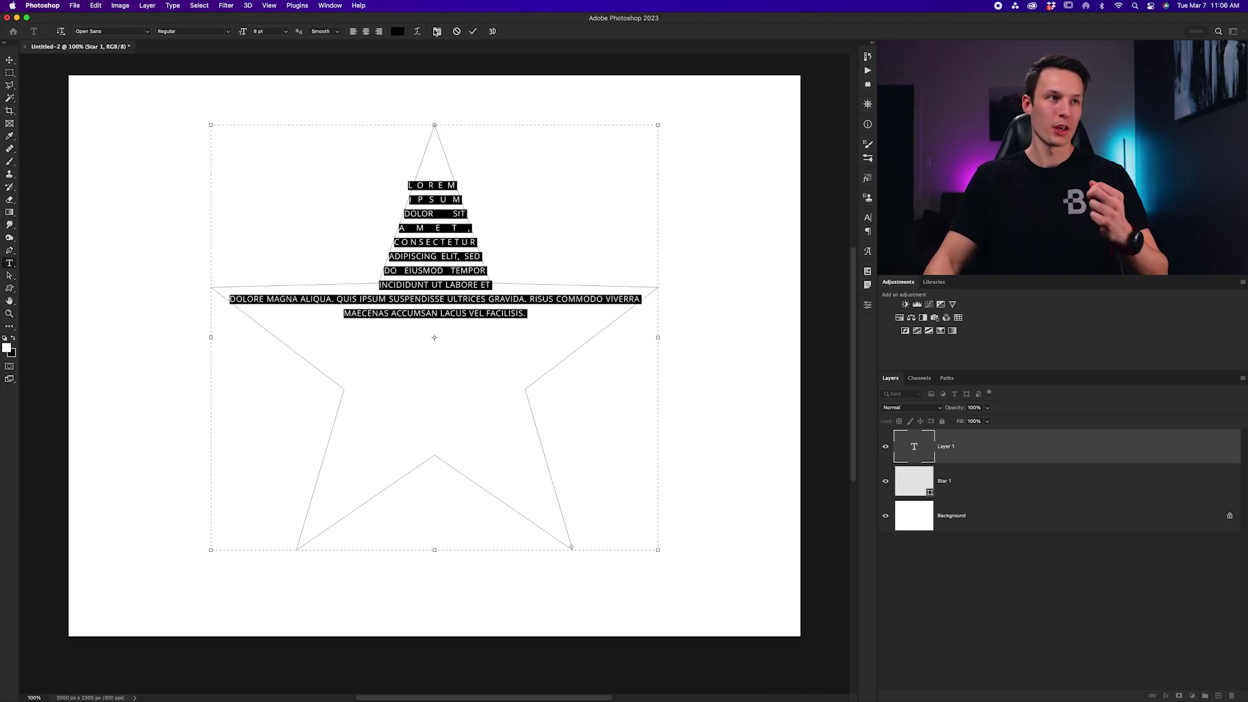
left_click(436, 31)
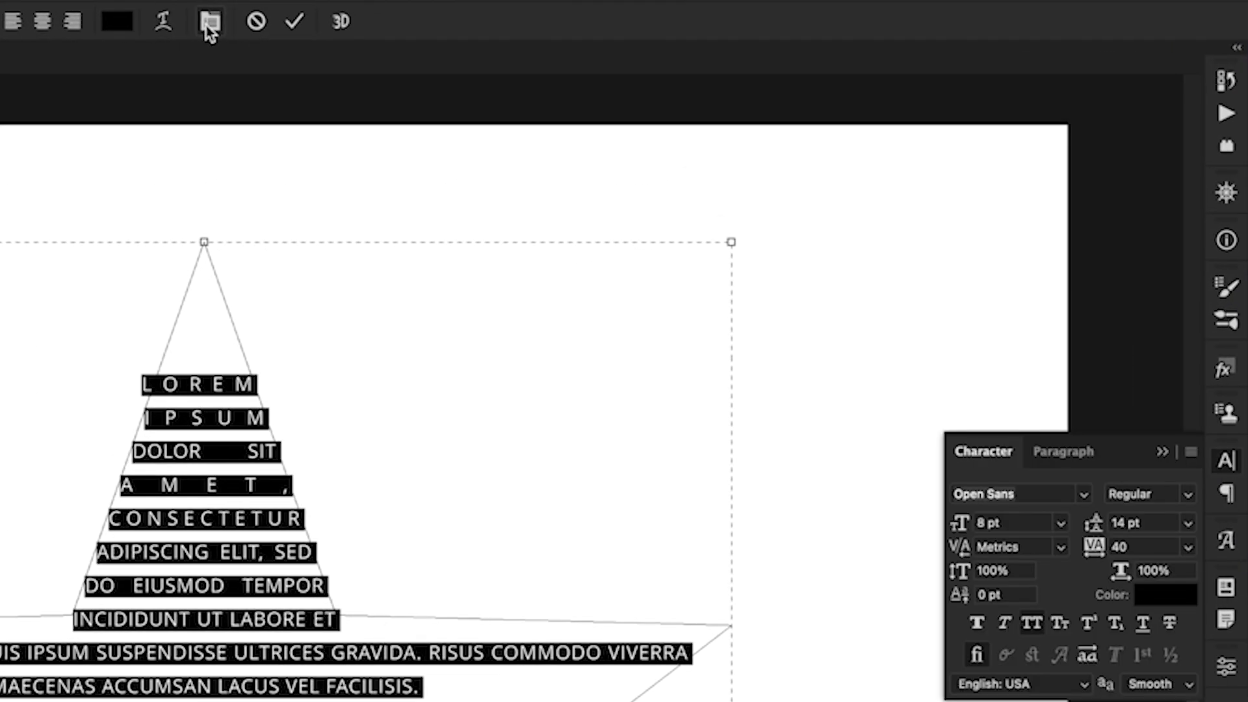
left_click(1063, 451)
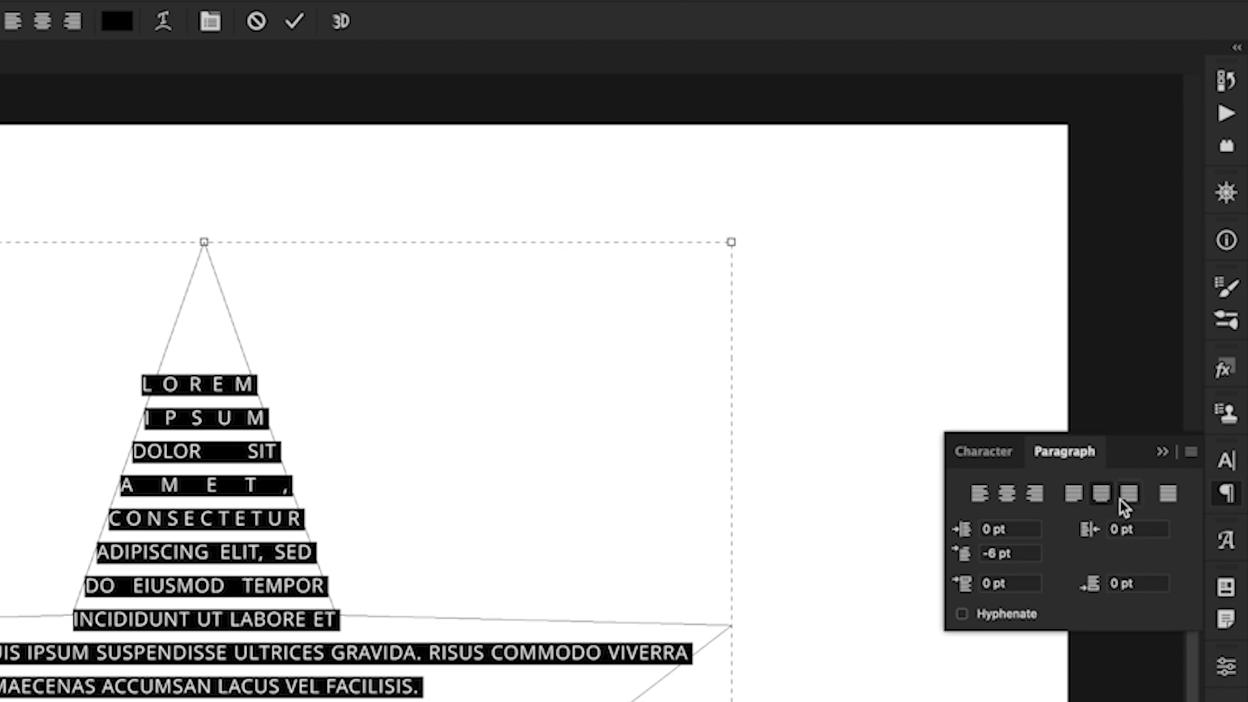
left_click(978, 493)
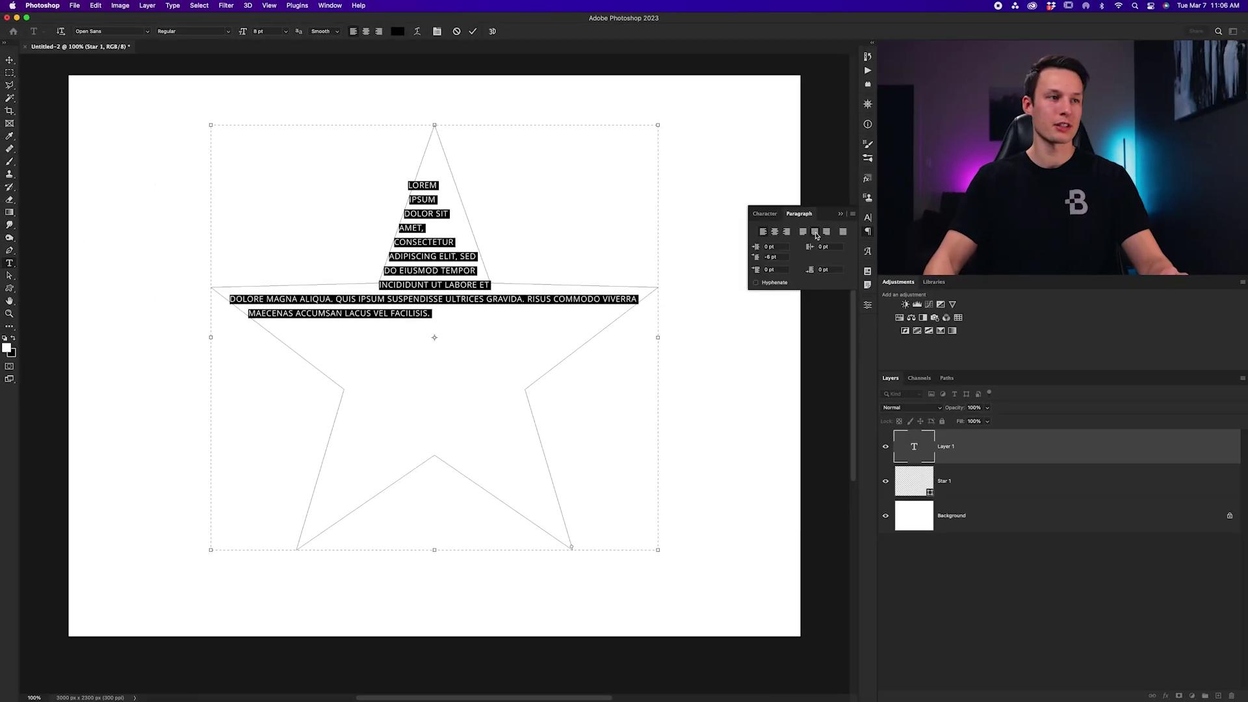
left_click(815, 233)
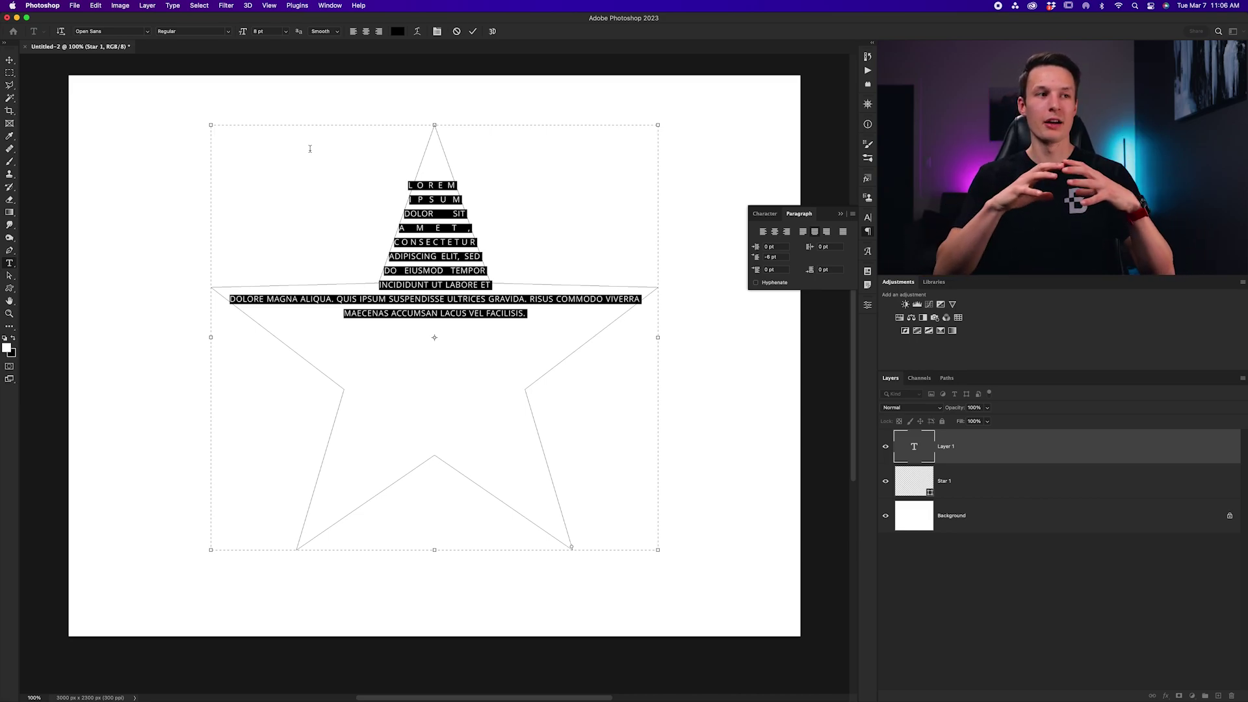
left_click_drag(530, 325, 362, 156)
key("super+c")
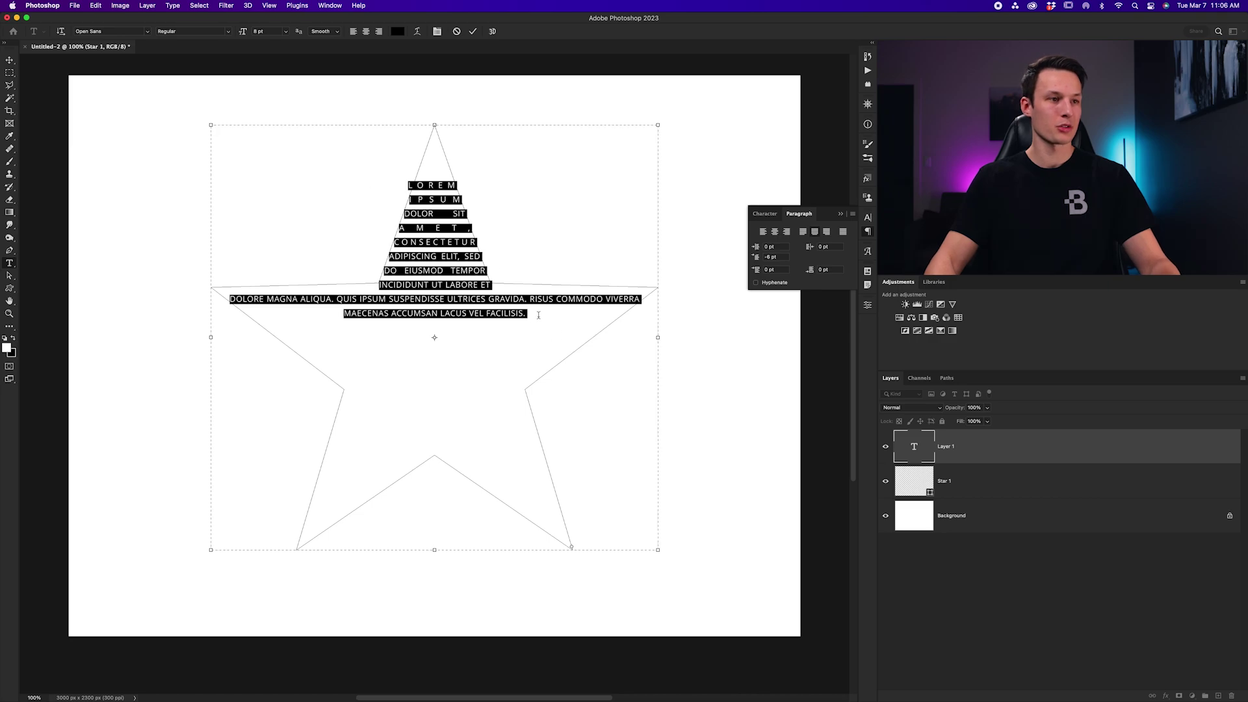
Paste the placeholder text twice at the end so it fills the star's lower points
left_click(539, 315)
key("super+v")
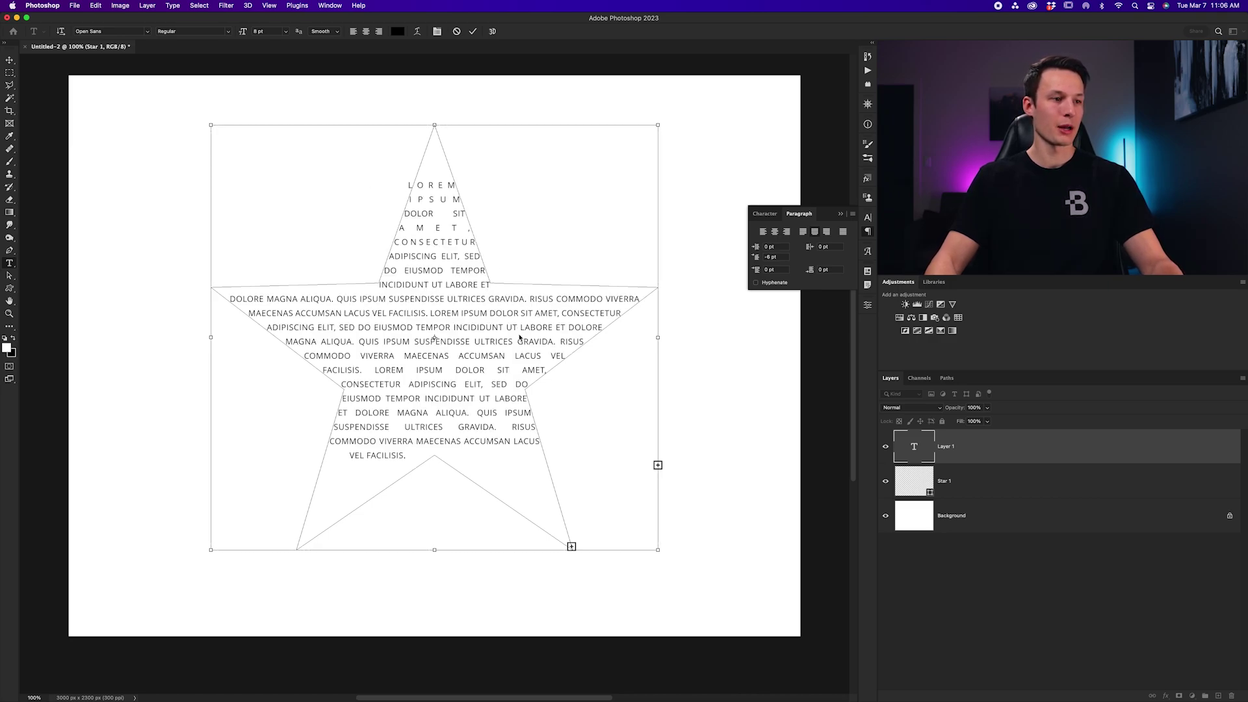
key("super+v")
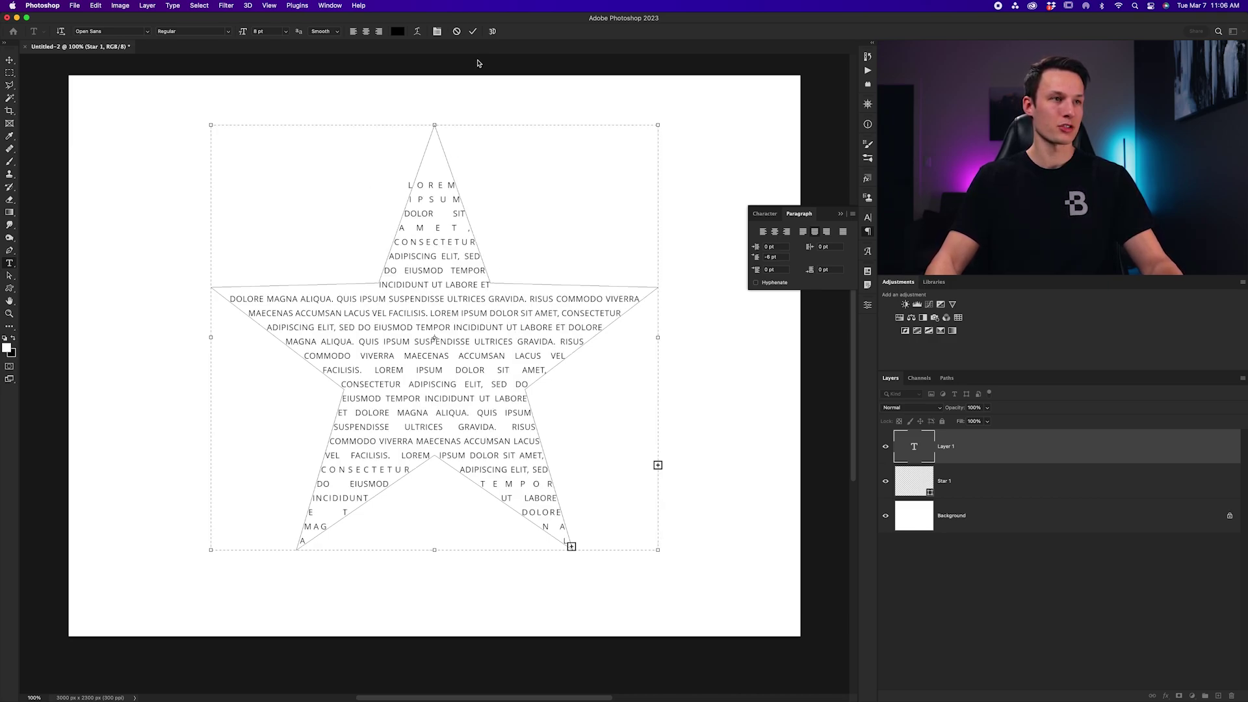
left_click(473, 32)
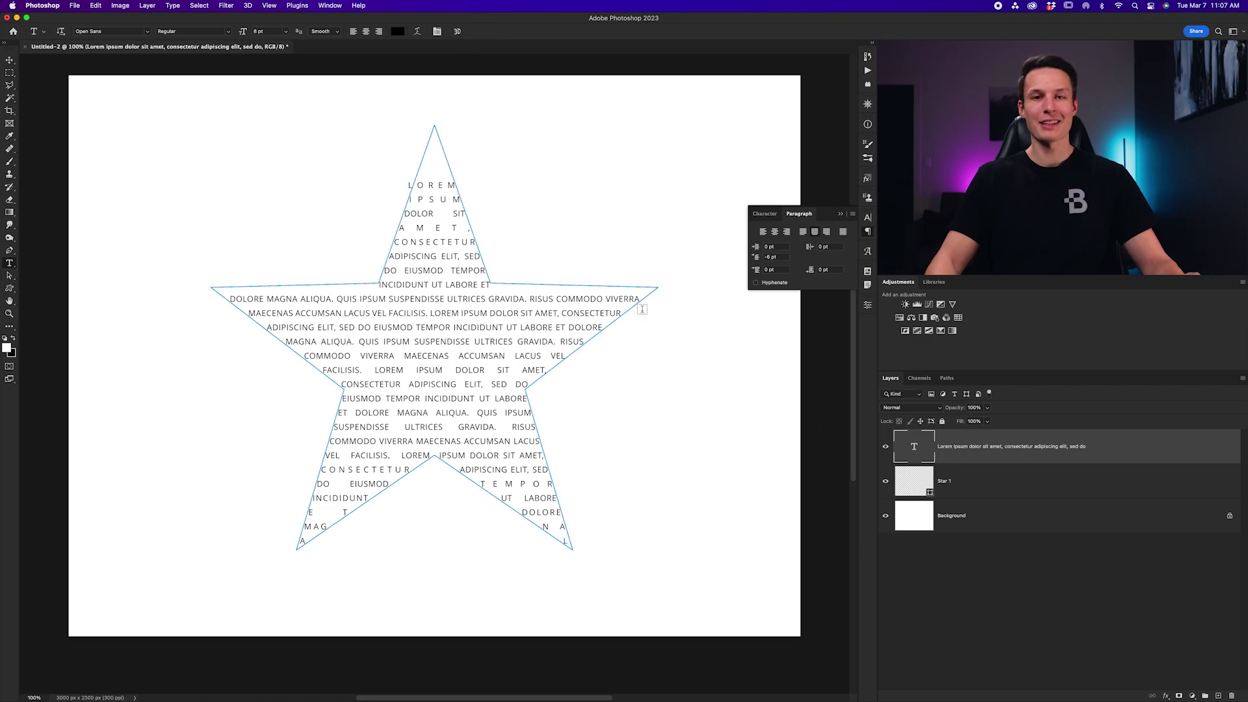
Select all of the star's text and reduce its size from 8 pt to 7 pt
left_click(466, 348)
key("super+a")
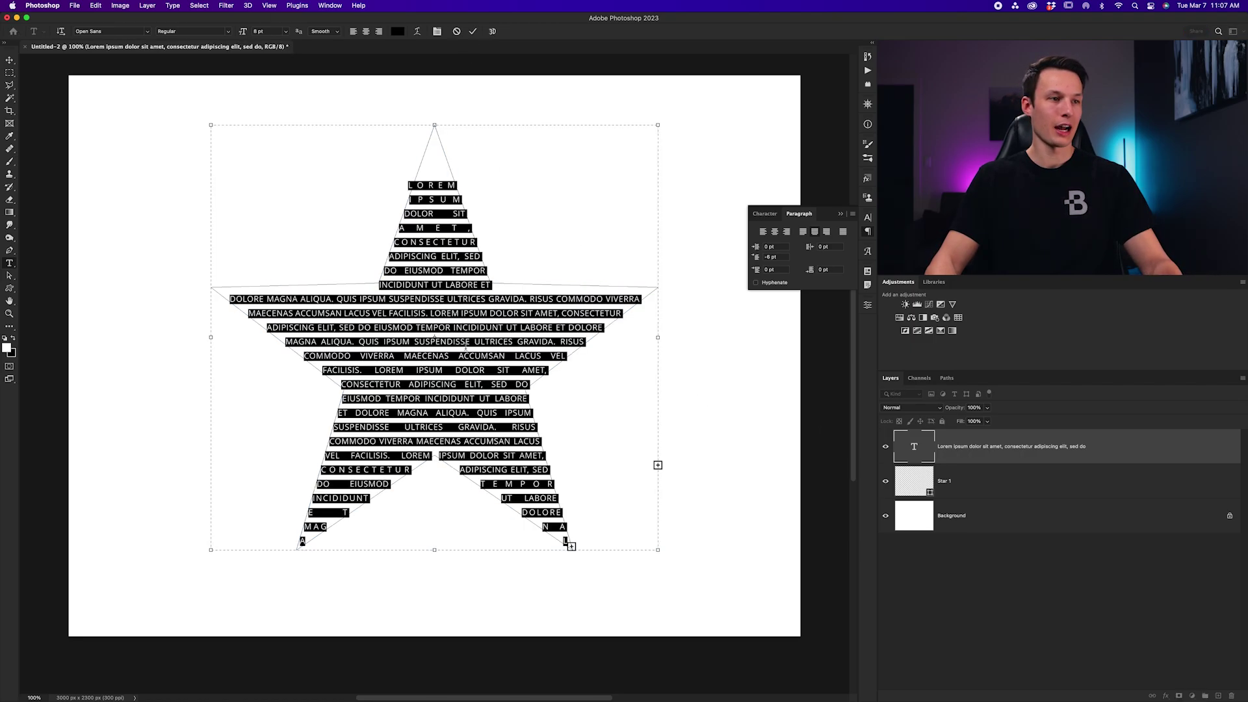
left_click_drag(246, 34, 246, 34)
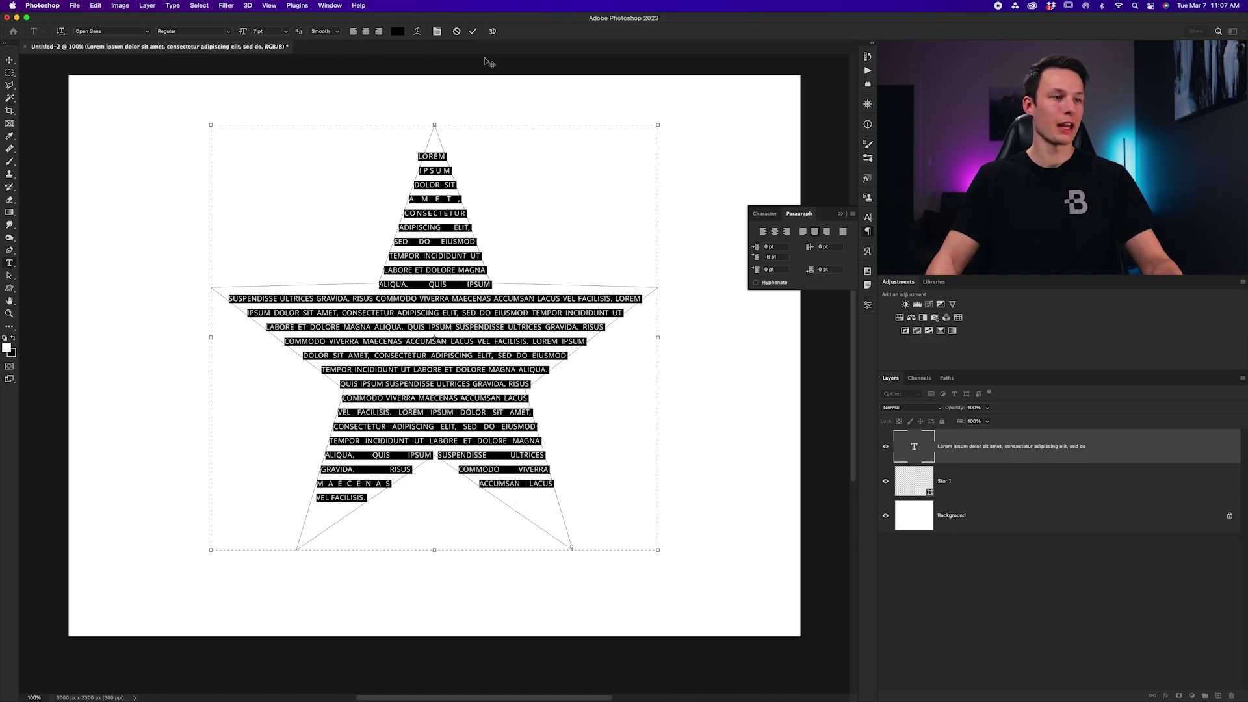
left_click(474, 32)
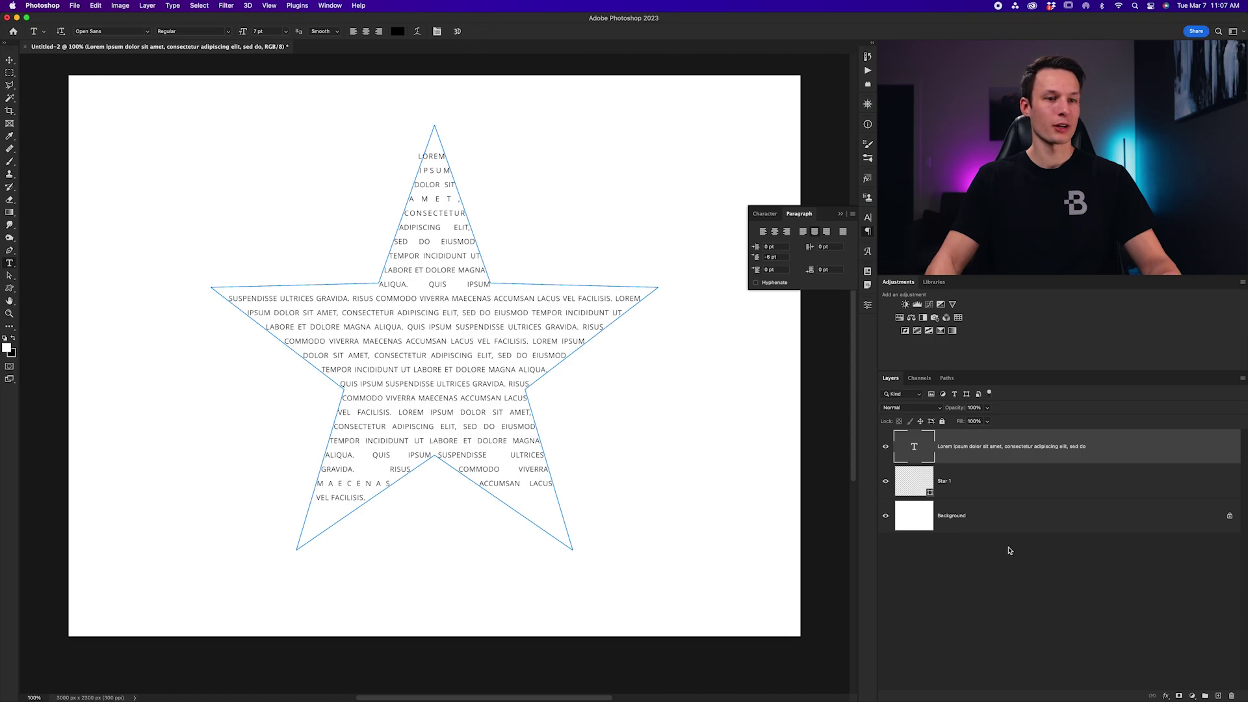
Select the star-shaped text layer and drag it up and to the right
left_click(1009, 550)
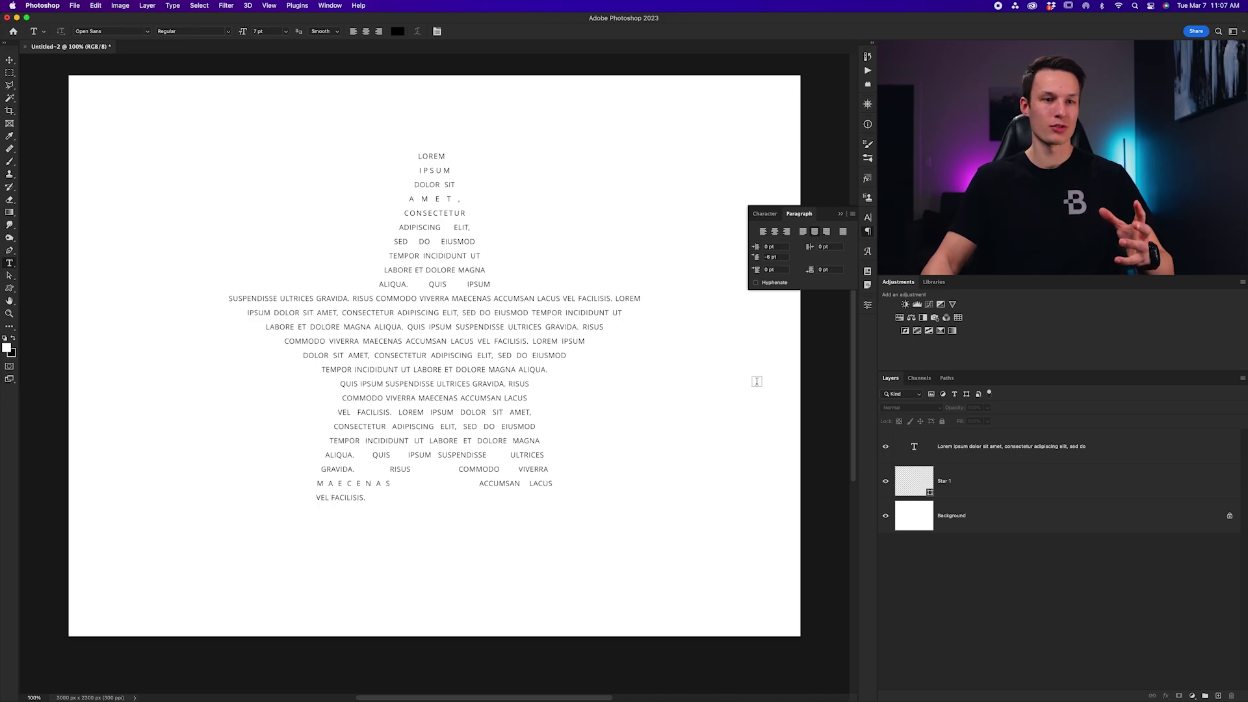
left_click(1064, 433)
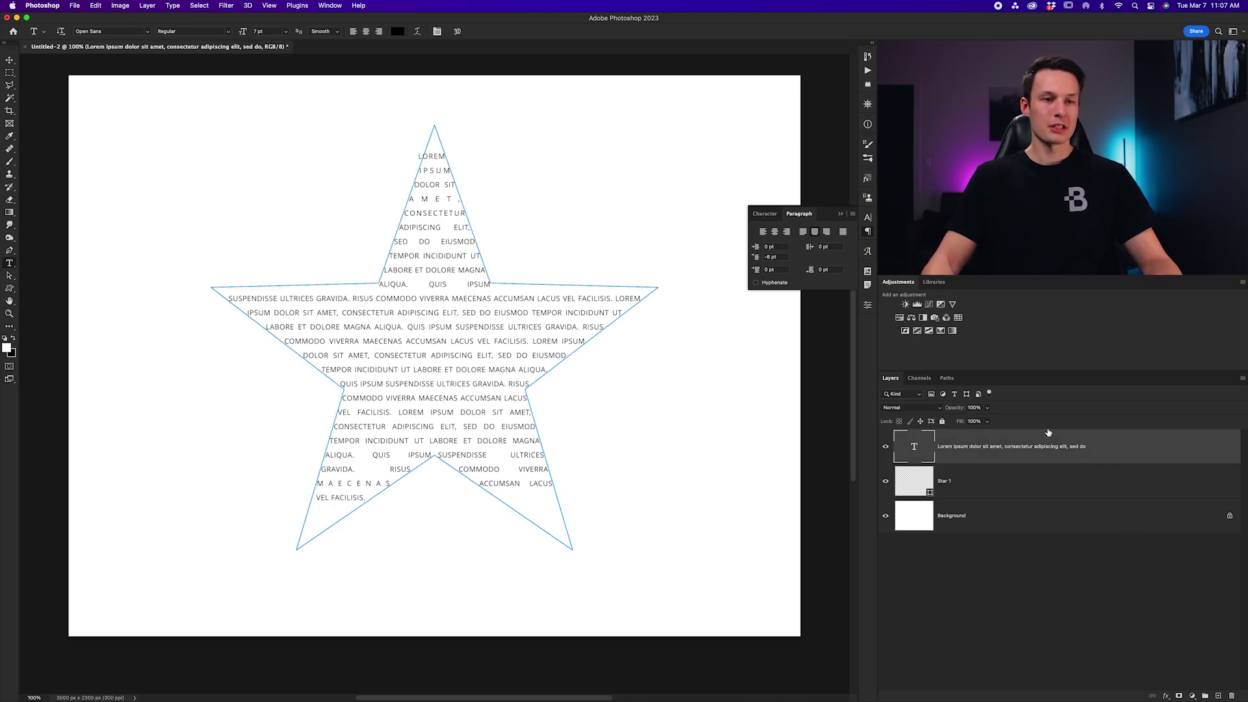
key("v")
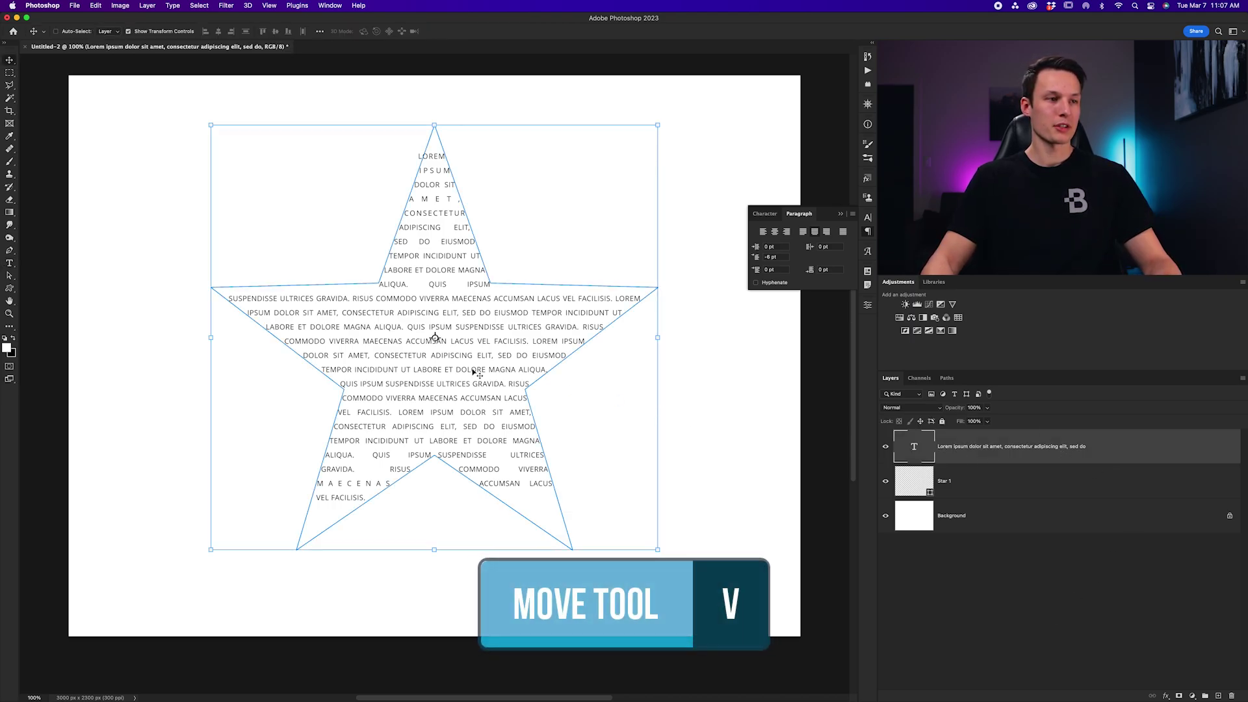
left_click_drag(473, 370, 579, 302)
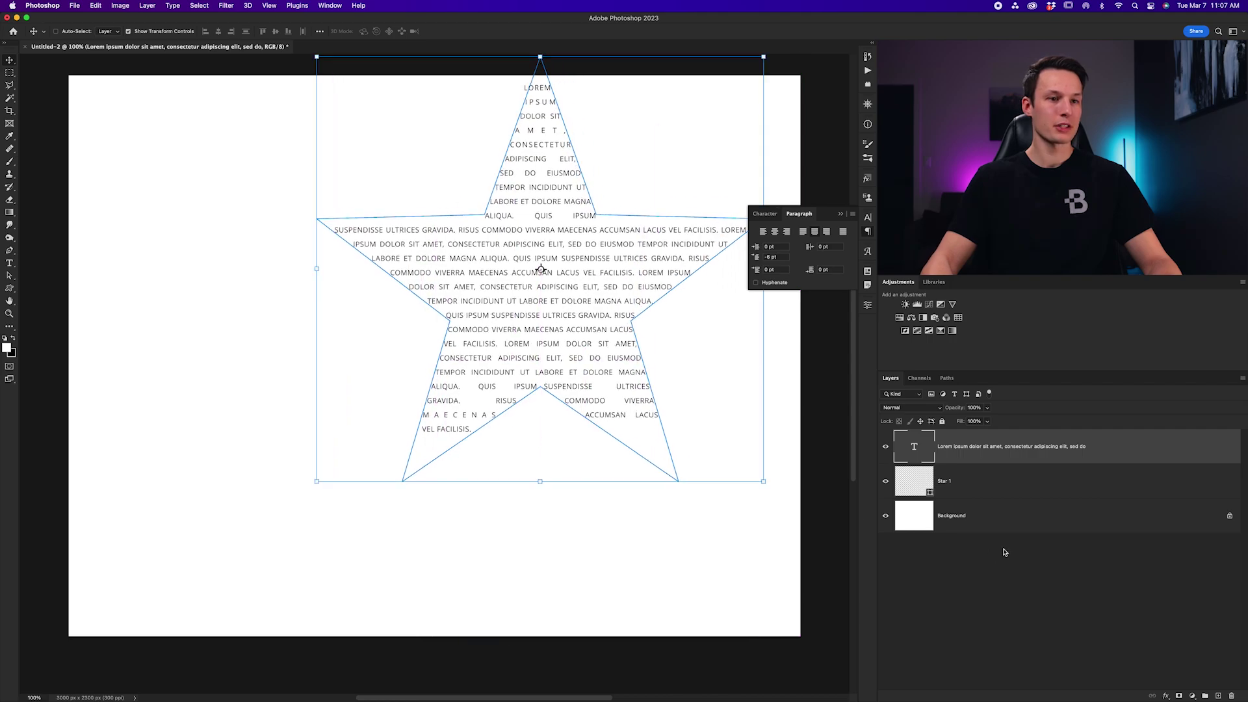
Undo the move so the text sits inside the star, and select Star 1 with the text layer
left_click(1008, 487)
scroll(481, 295, "down", 2)
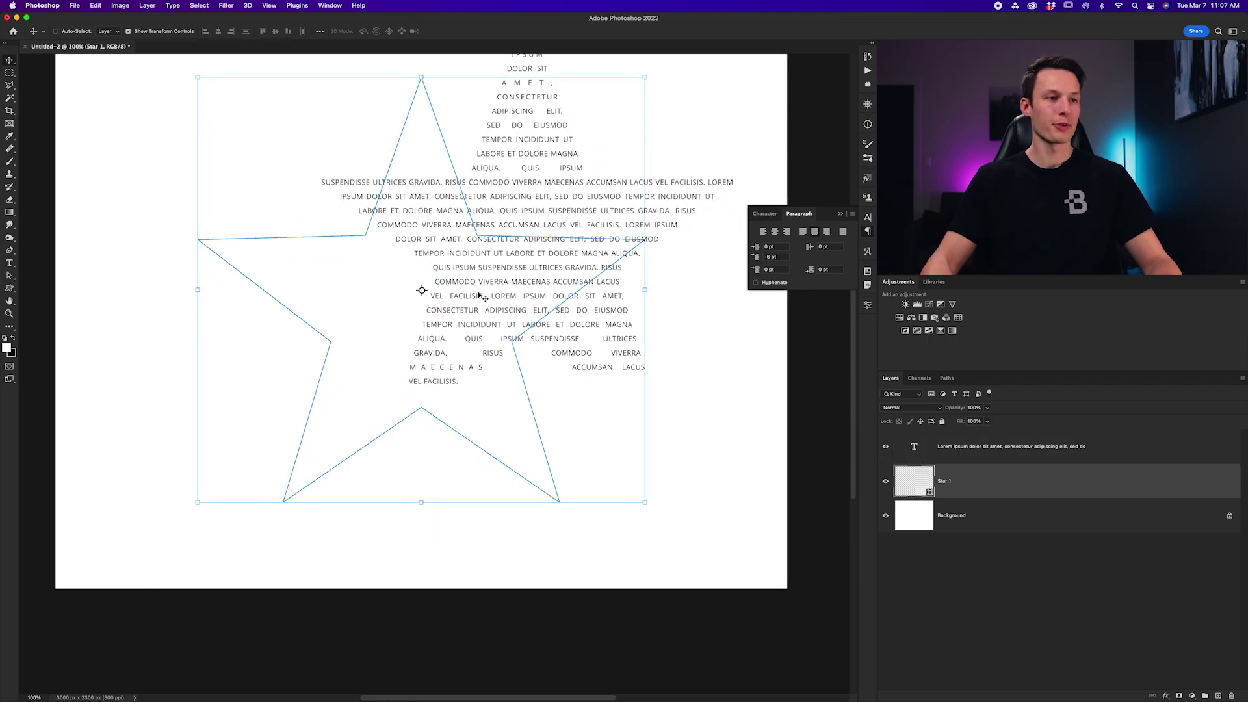
scroll(403, 268, "up", 2)
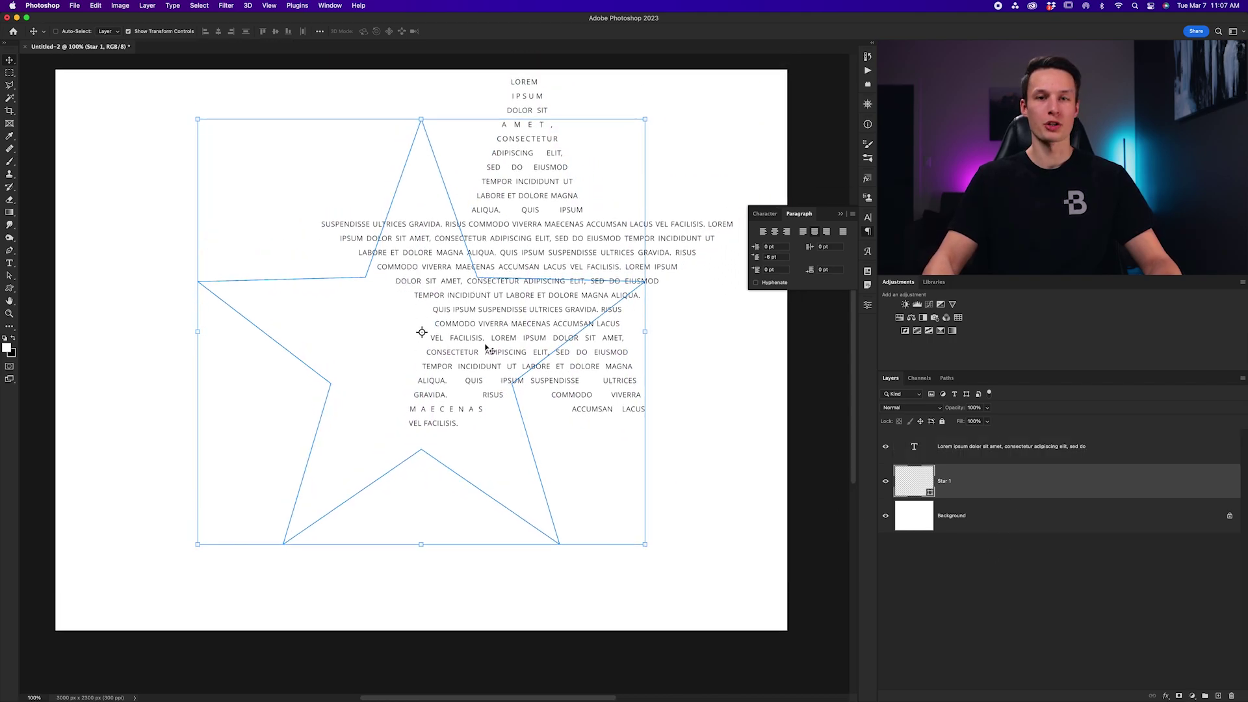
key("super+z")
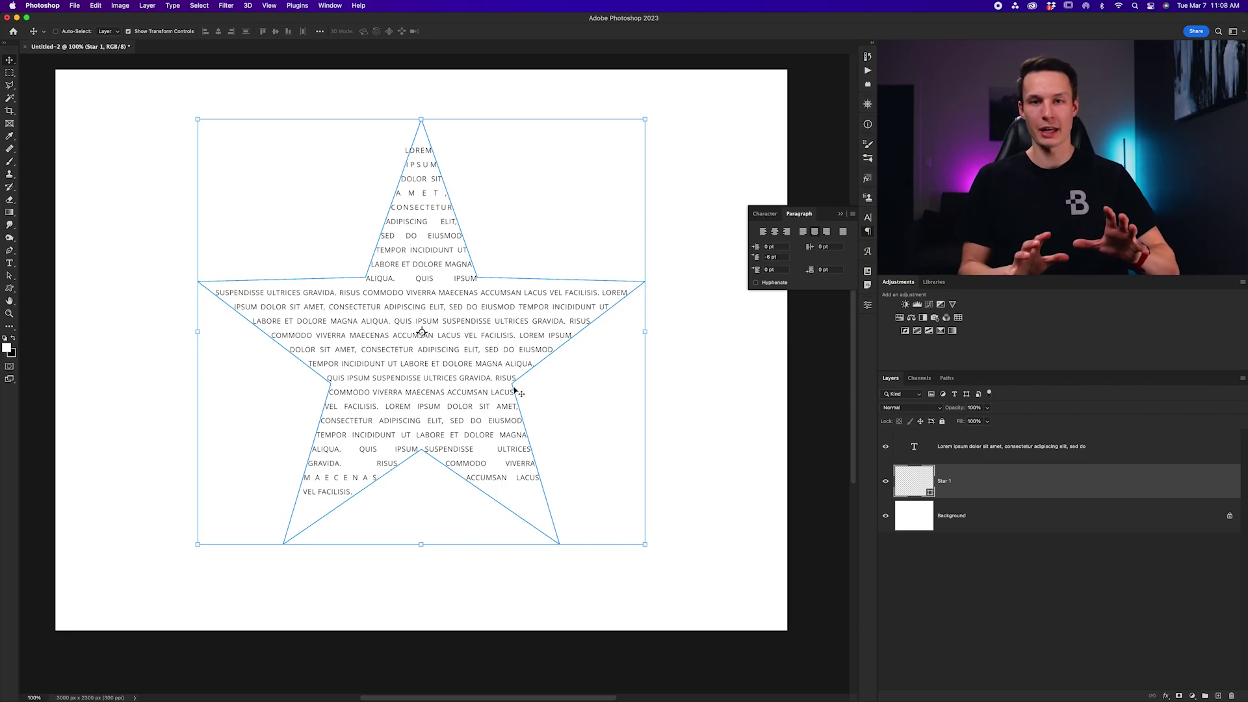
left_click(1122, 457, "shift")
Link the text and Star 1 layers, test-move them together, and return them into place
left_click(1153, 695)
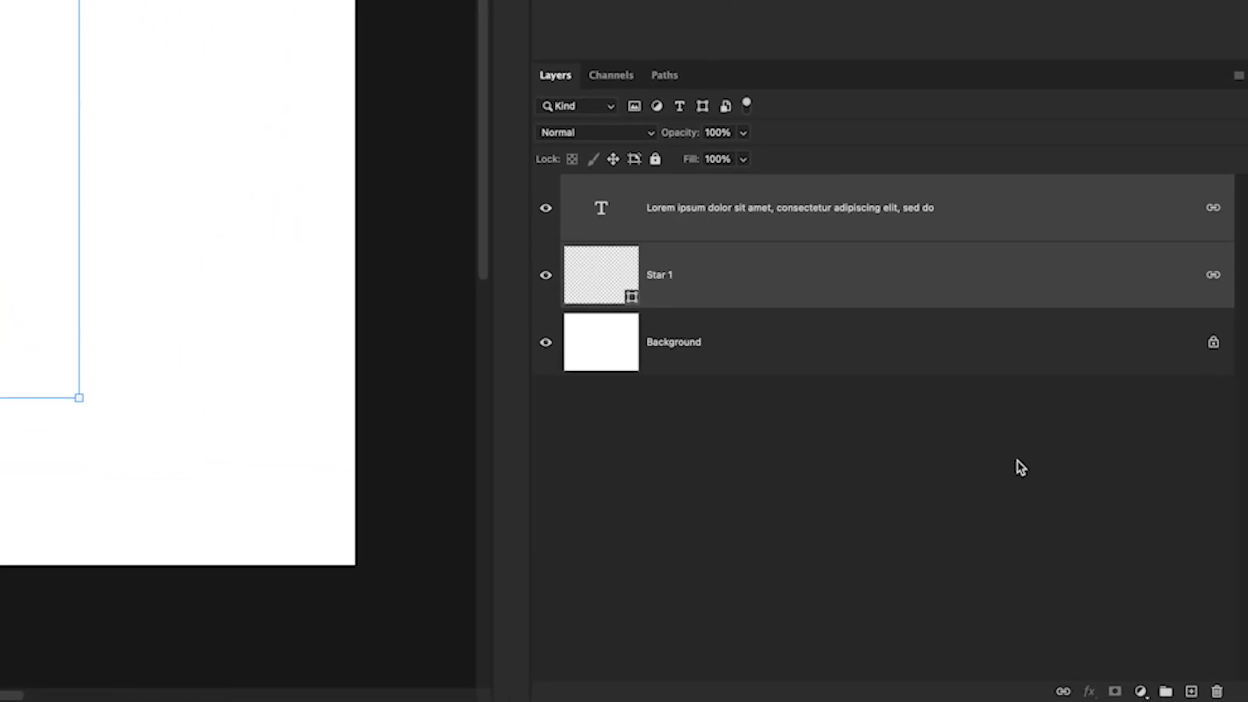
key("v")
left_click(934, 385)
left_click(550, 271)
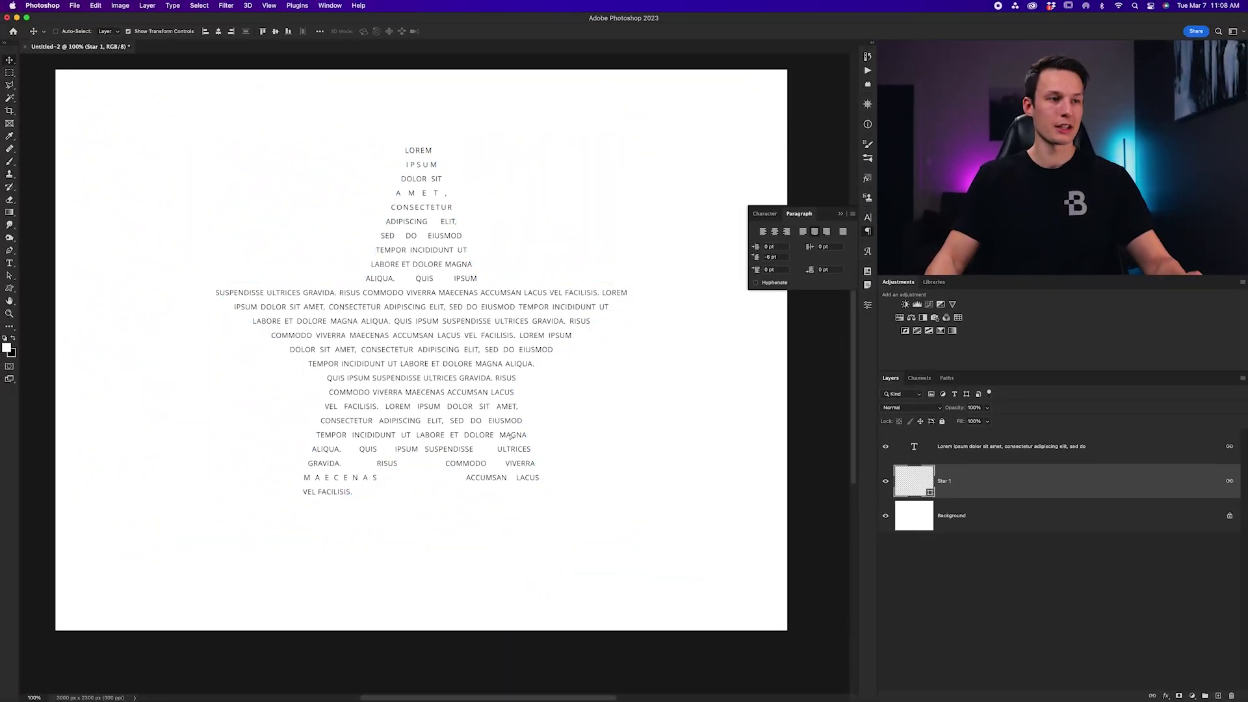
left_click_drag(484, 423, 482, 384)
left_click(1005, 458)
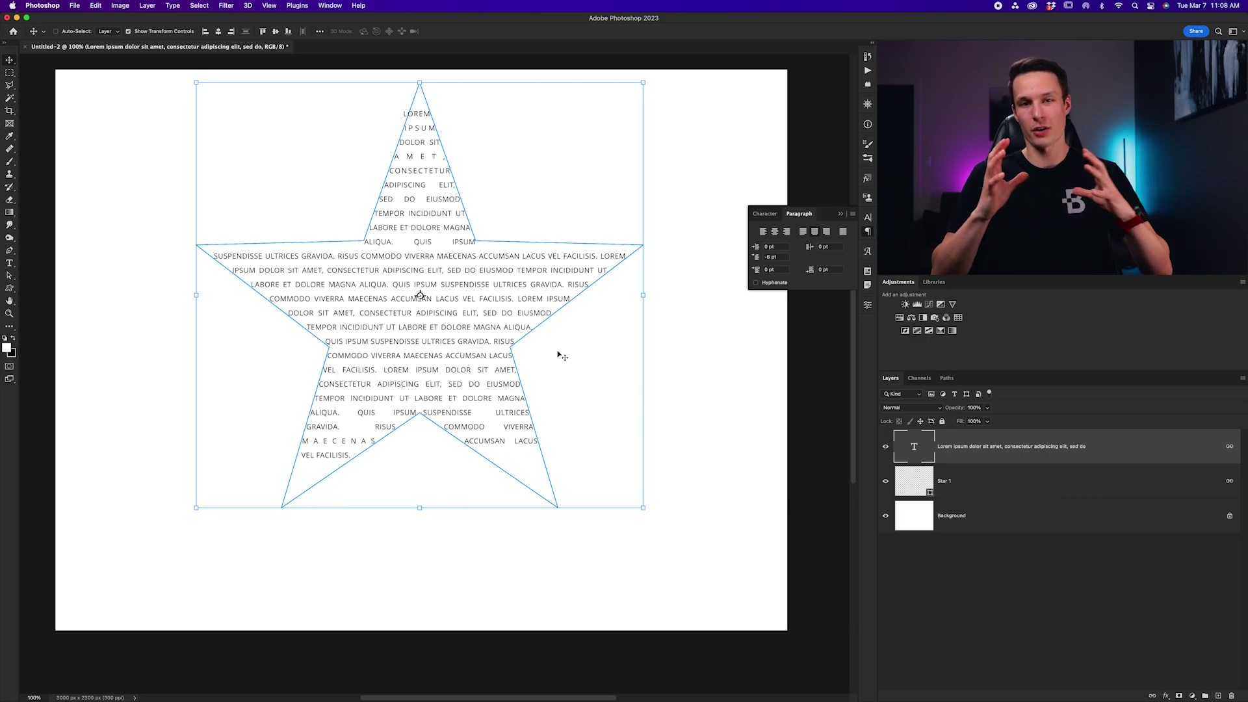
left_click_drag(473, 327, 477, 365)
left_click(969, 479)
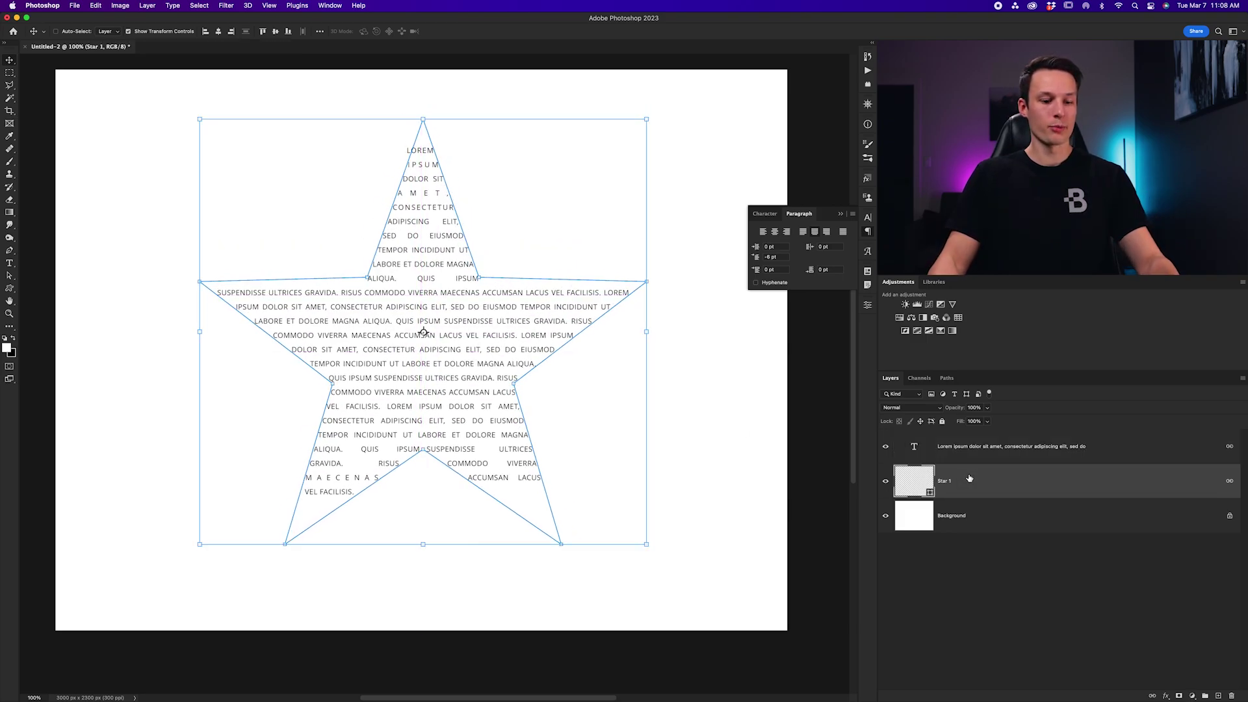
Set the star outline's stroke colour to black
key("u")
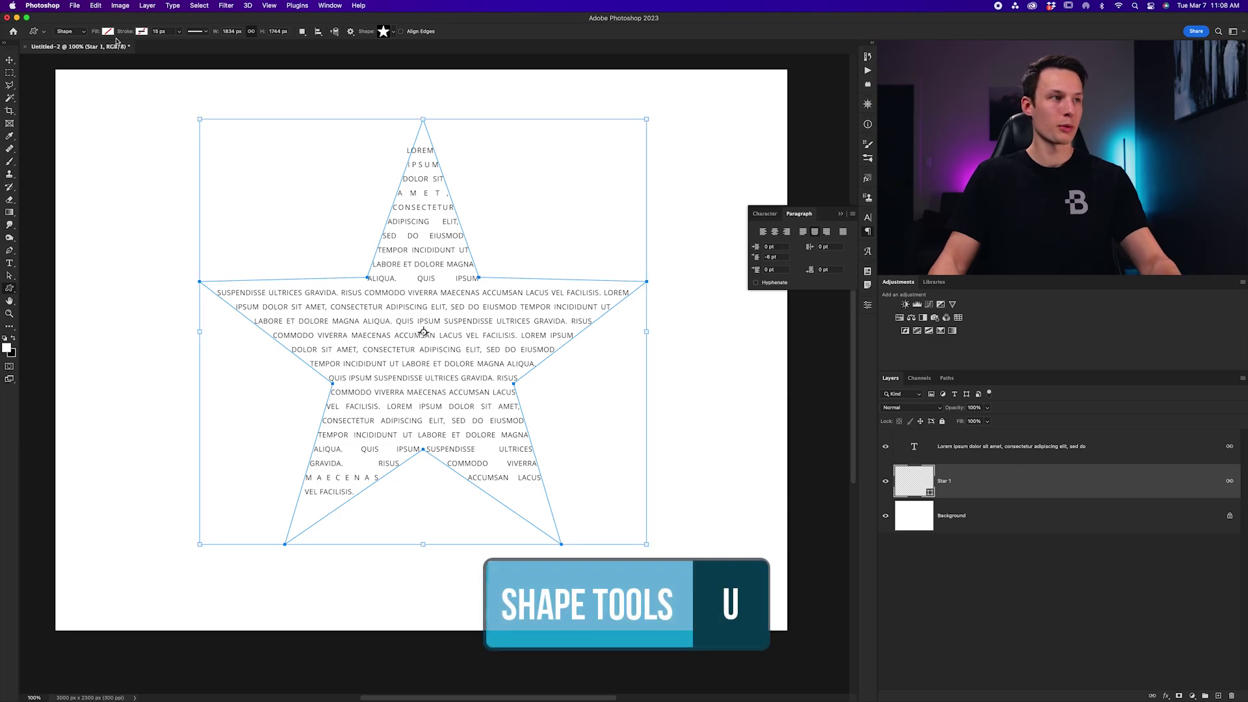
left_click(142, 32)
left_click(109, 83)
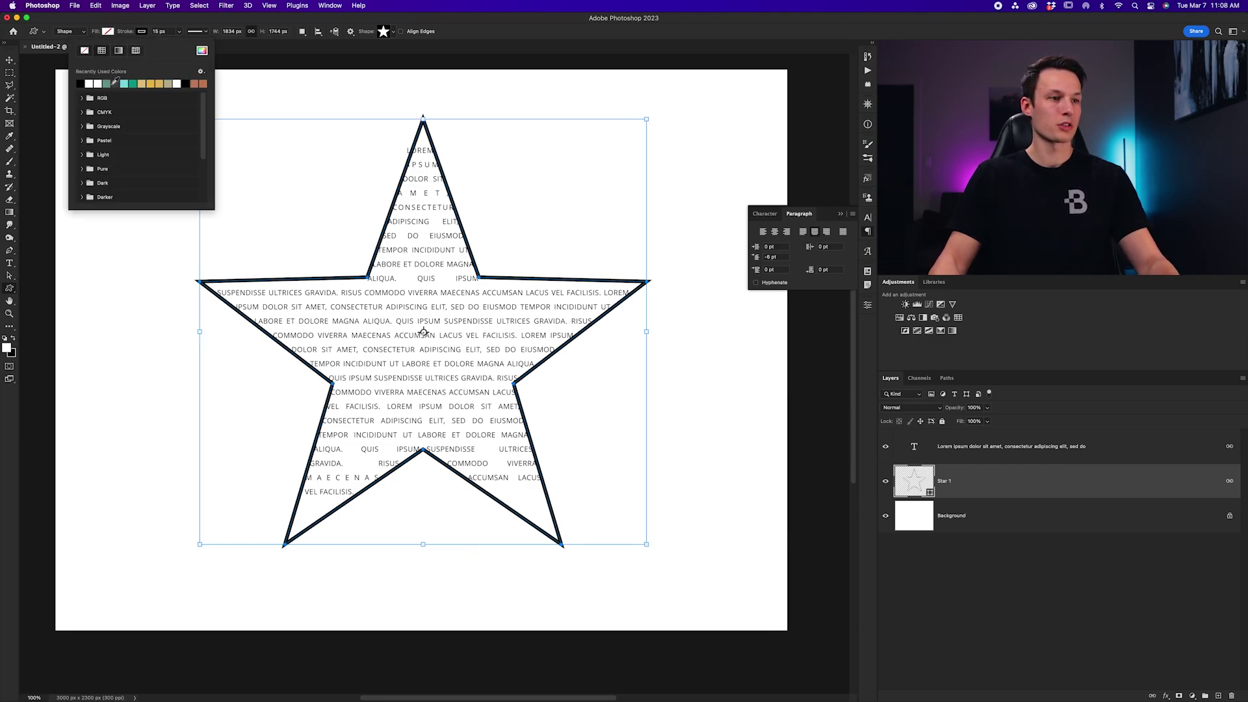
left_click(110, 33)
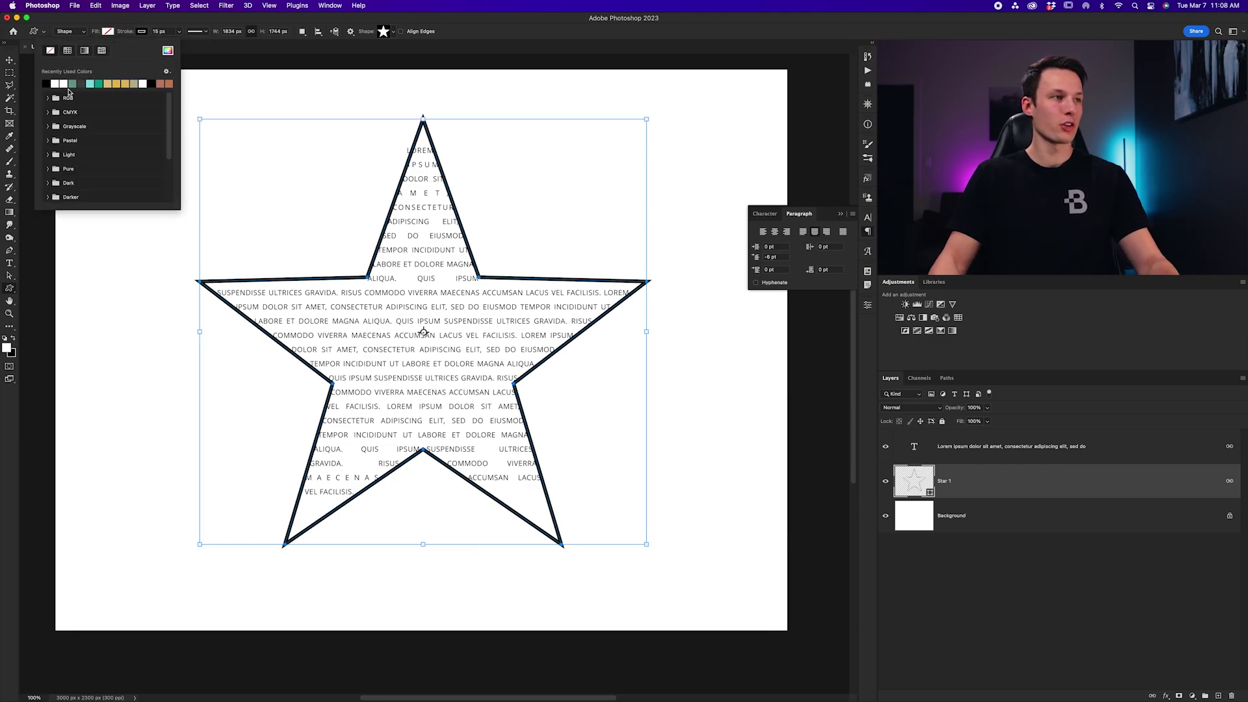
left_click(918, 517)
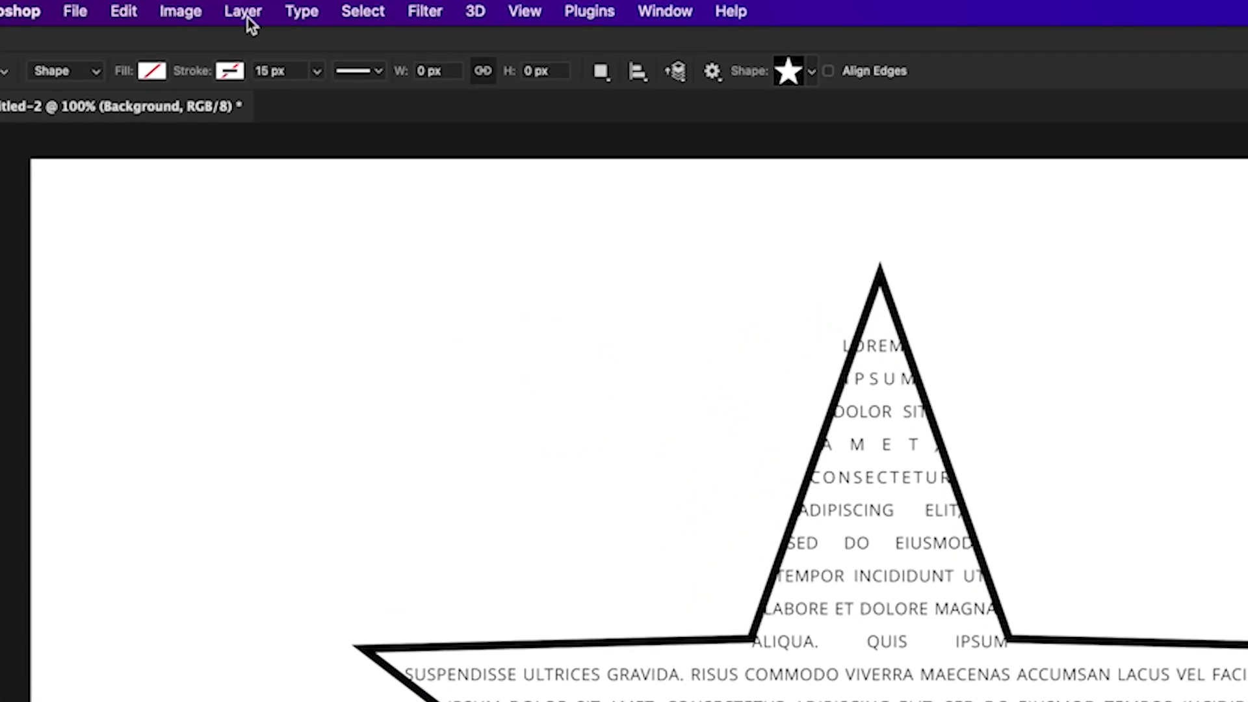
Add a light blue (5cc6e4) Solid Color fill layer above the Background
left_click(148, 6)
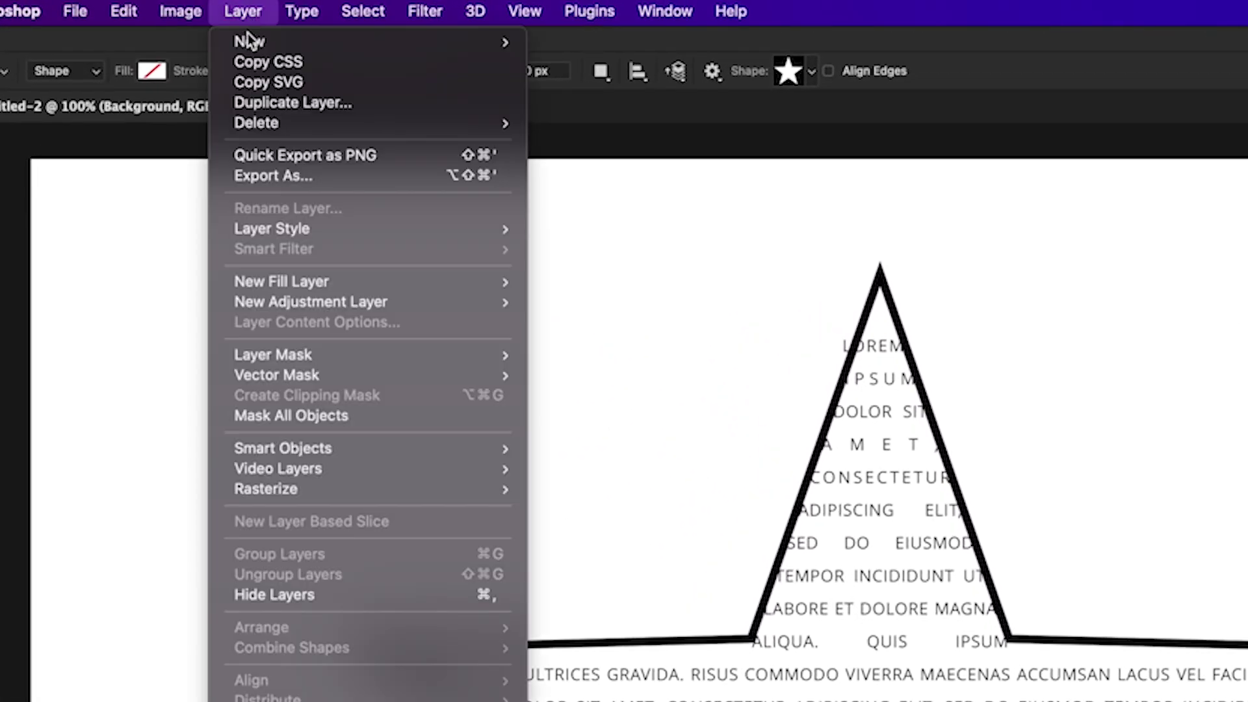
mouse_move(364, 281)
left_click(585, 278)
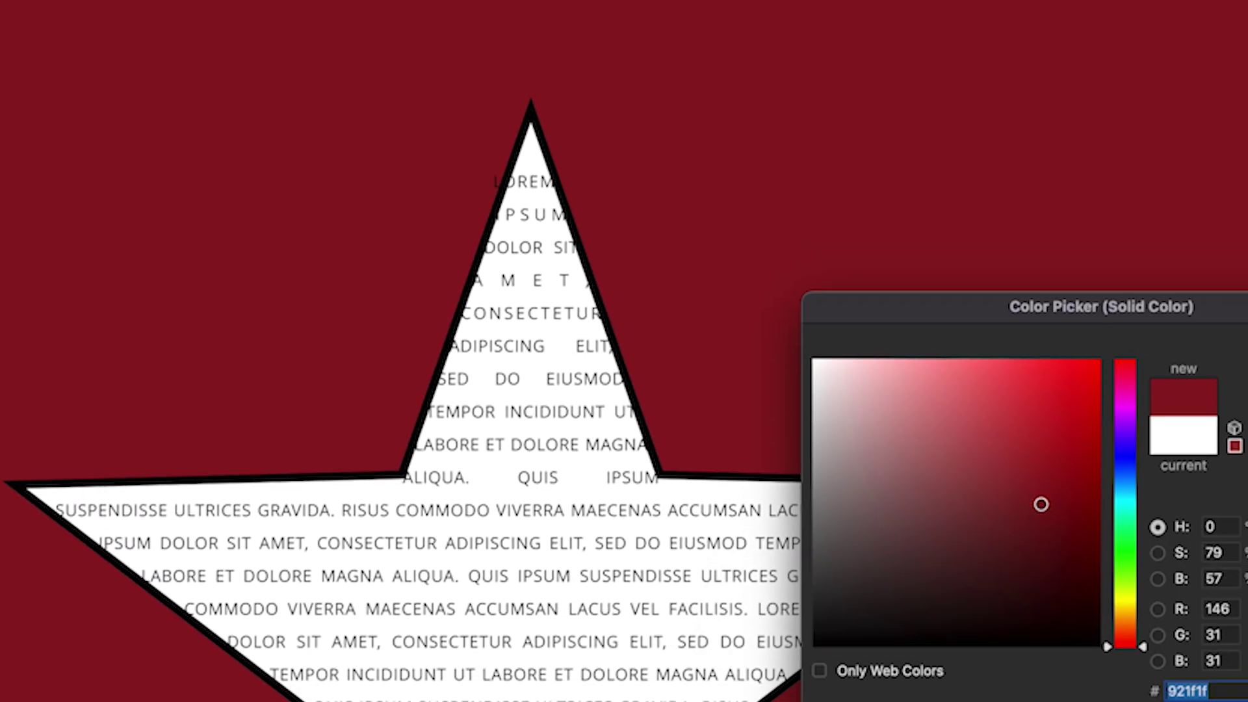
left_click_drag(1125, 644, 1126, 492)
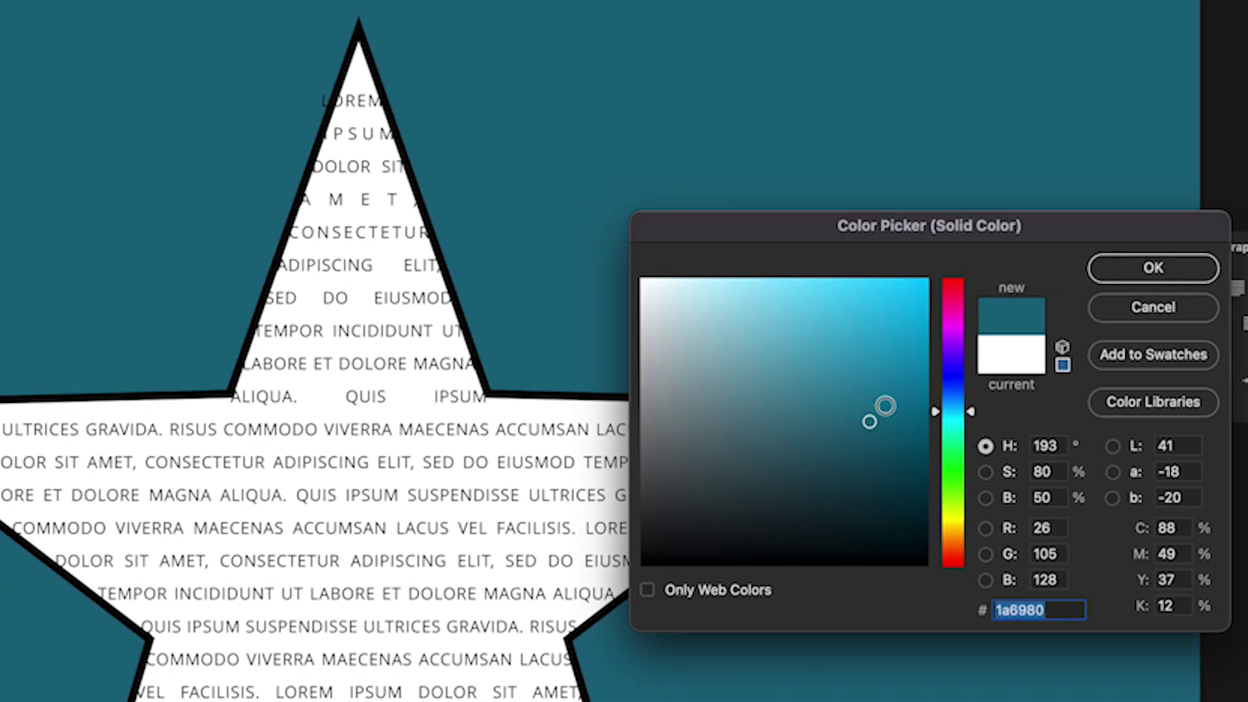
mouse_move(869, 421)
left_mouse_down()
mouse_move(864, 359)
mouse_move(805, 303)
left_mouse_up()
left_click(1154, 268)
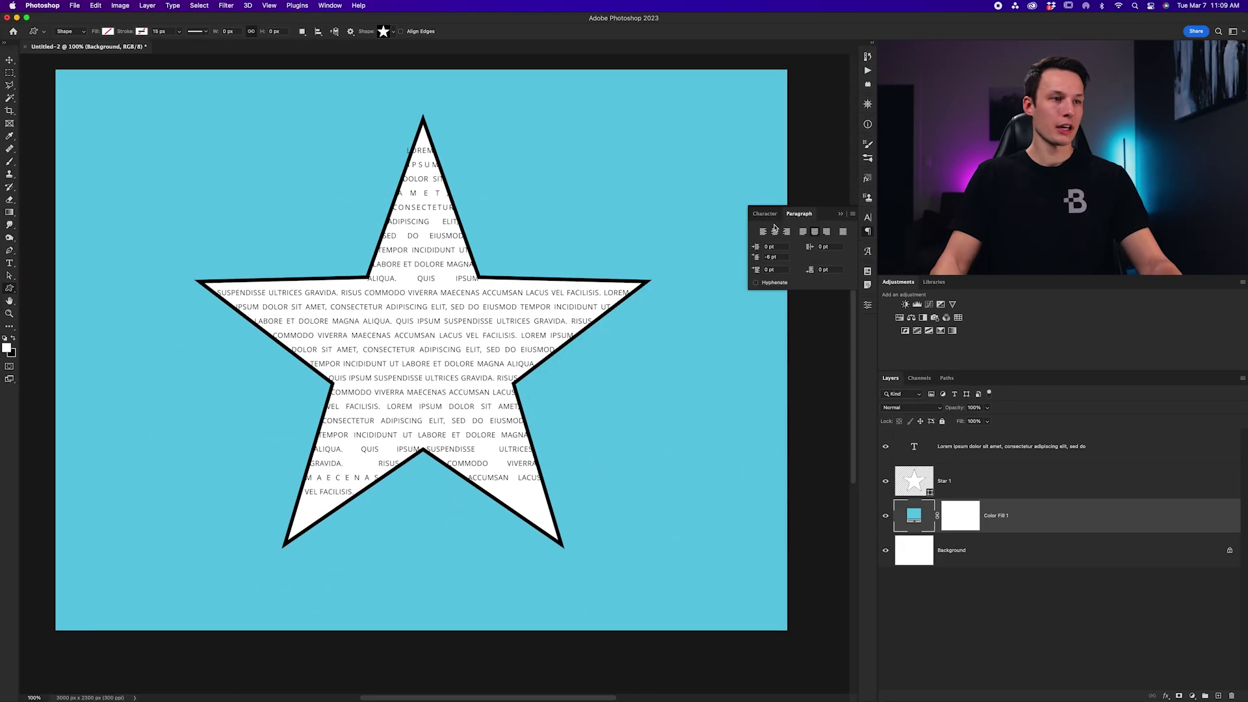
double_click(1076, 483)
Apply an Inner Shadow with distance 28 to the Star 1 layer
left_click(783, 459)
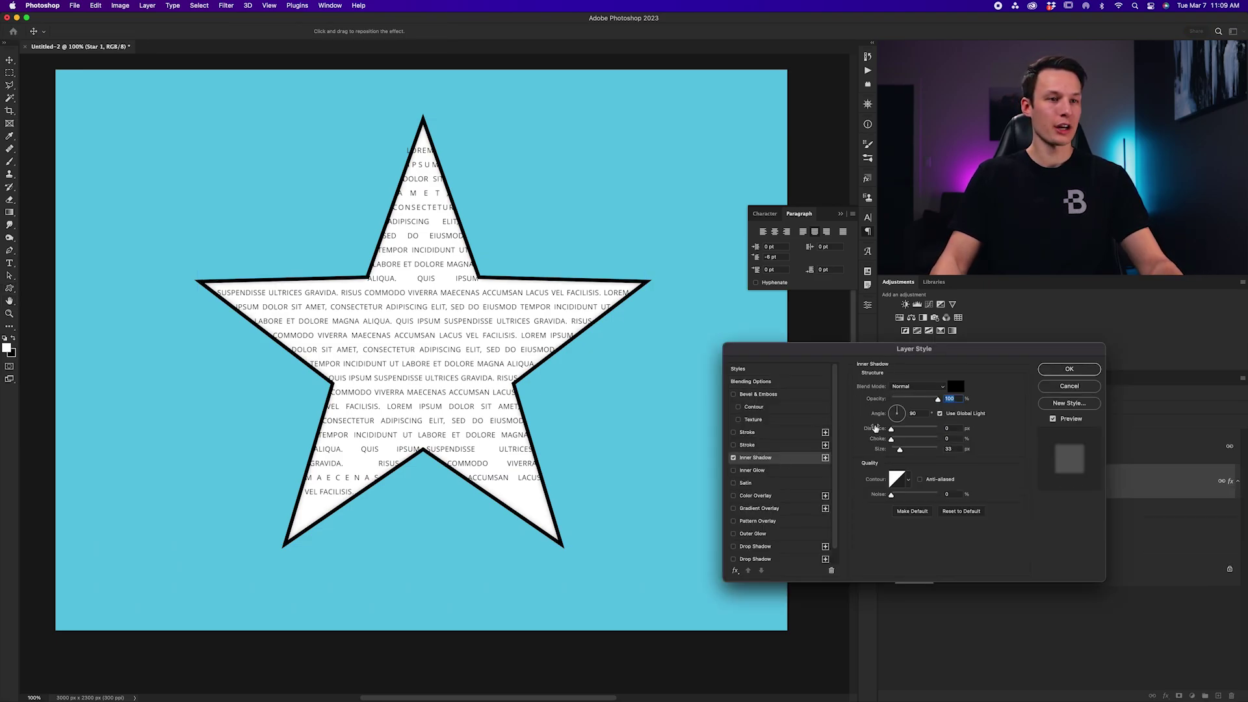
left_click_drag(875, 428, 905, 431)
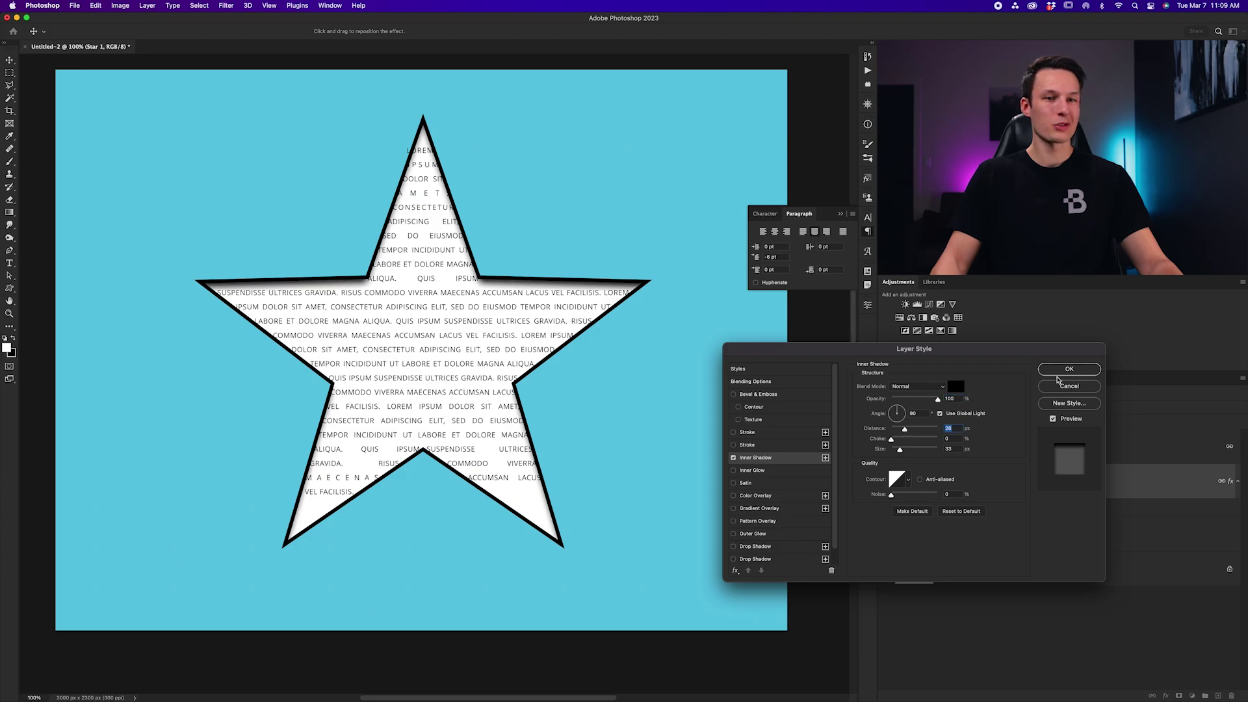
left_click(1059, 372)
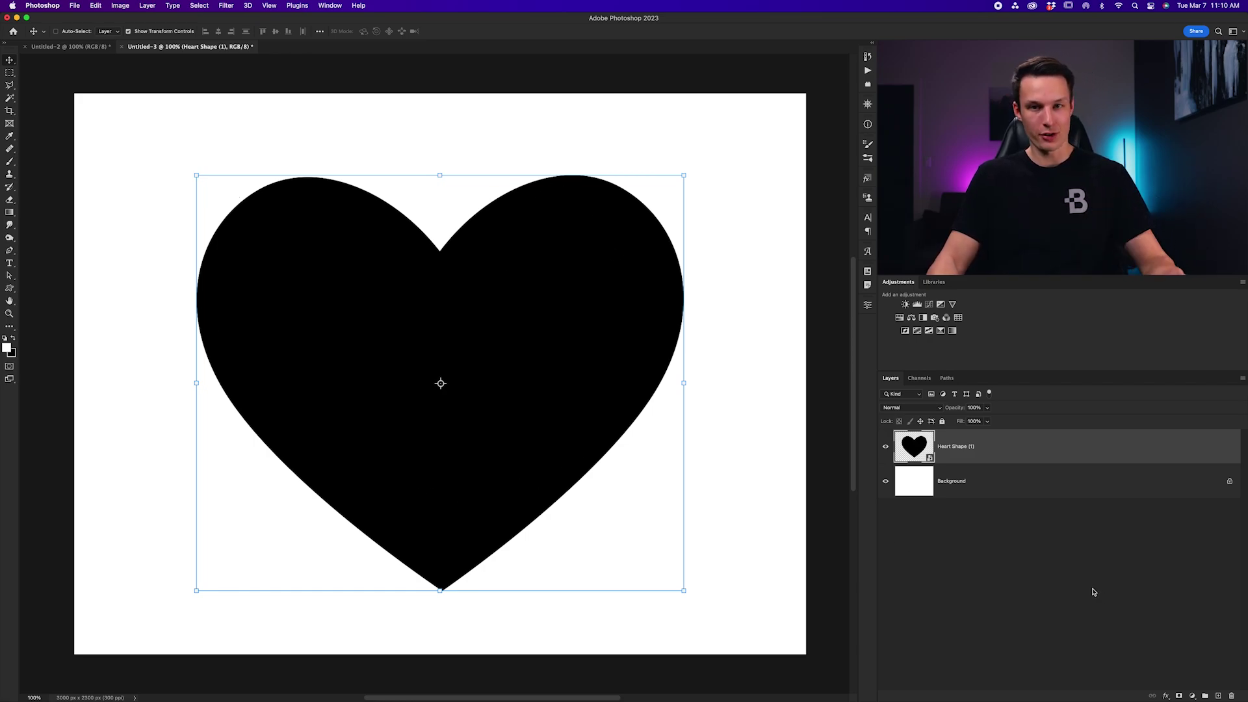
Type a white Extrabold LOVE on top of the black heart
left_click(1088, 589)
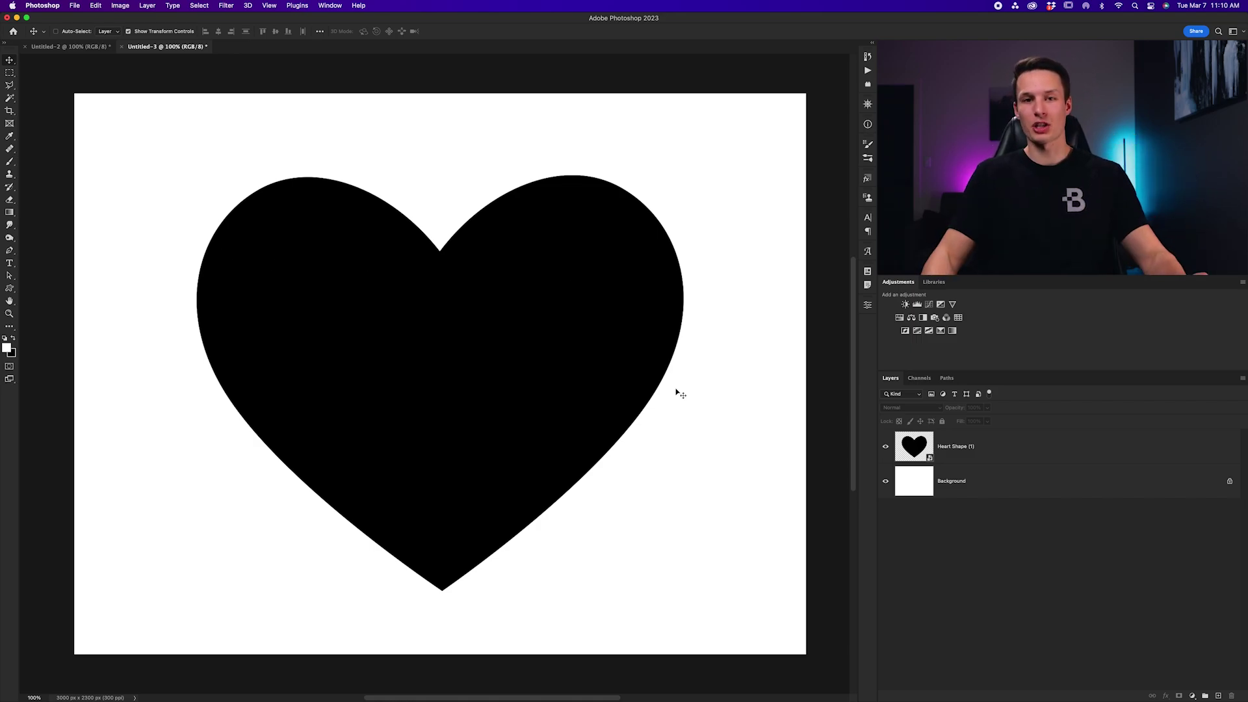
left_click(644, 386)
key("t")
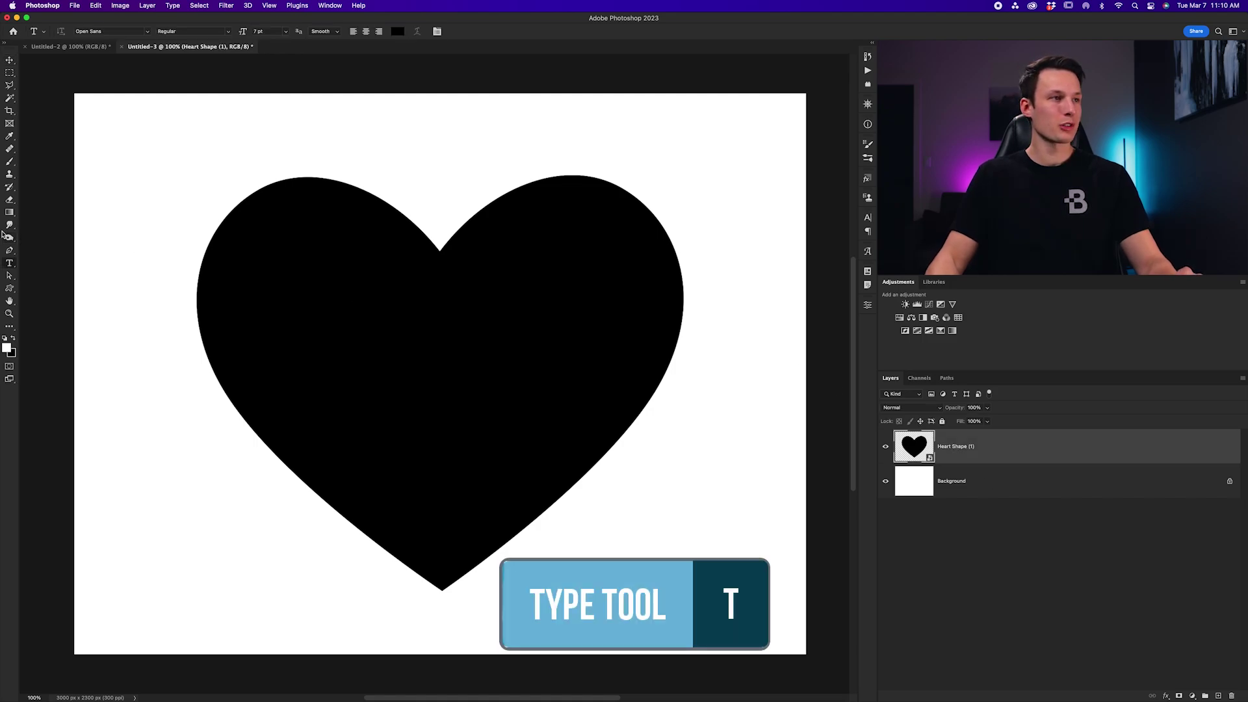
left_click(300, 277)
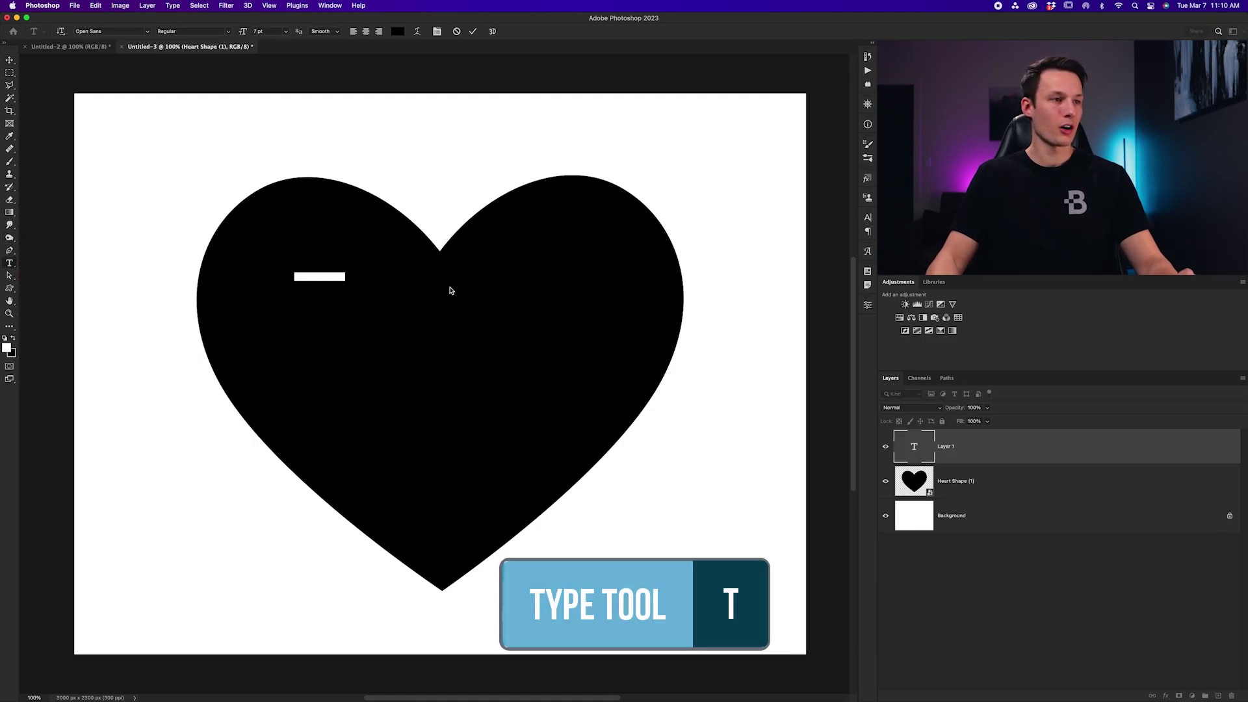
left_click(403, 34)
left_click_drag(572, 266, 516, 202)
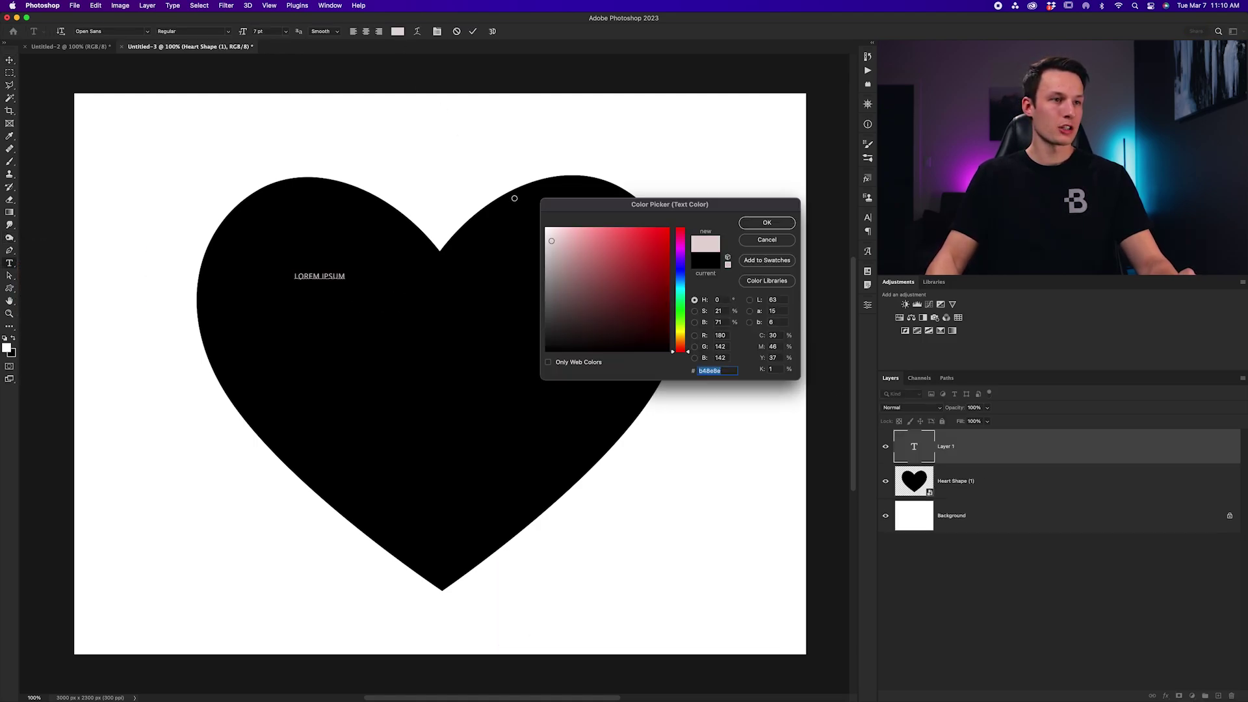
key("Return")
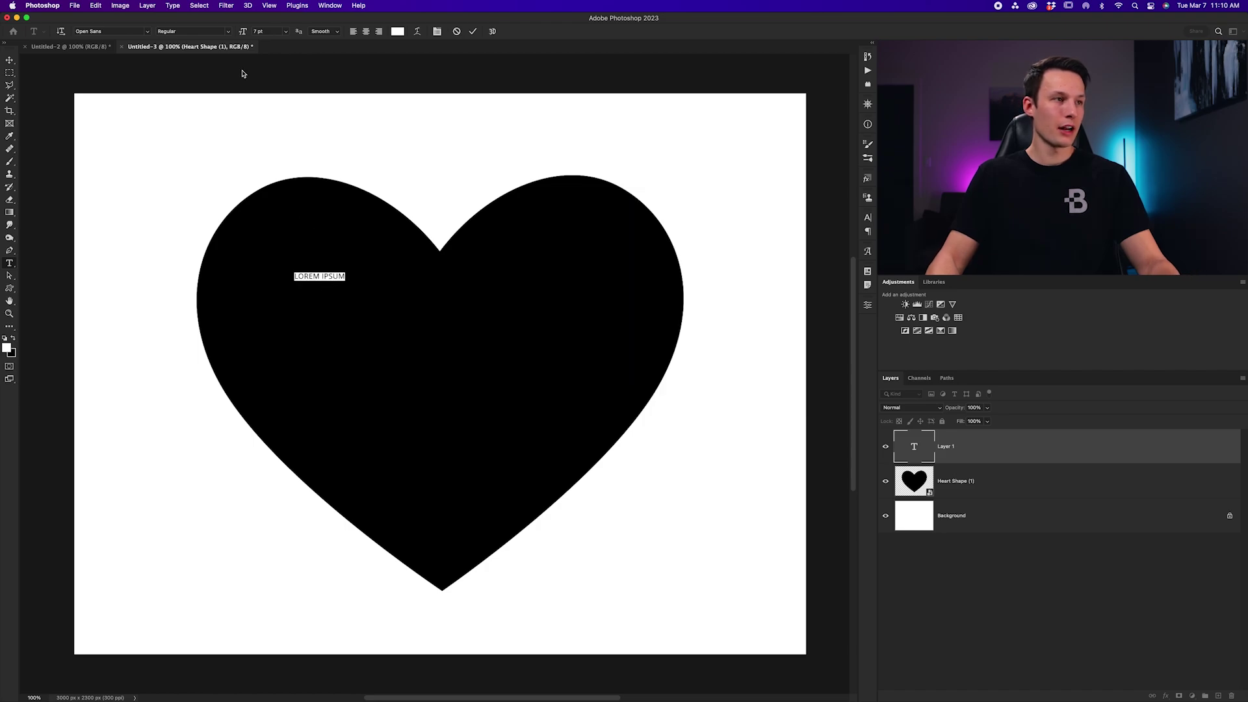
left_click(227, 33)
left_click(192, 31)
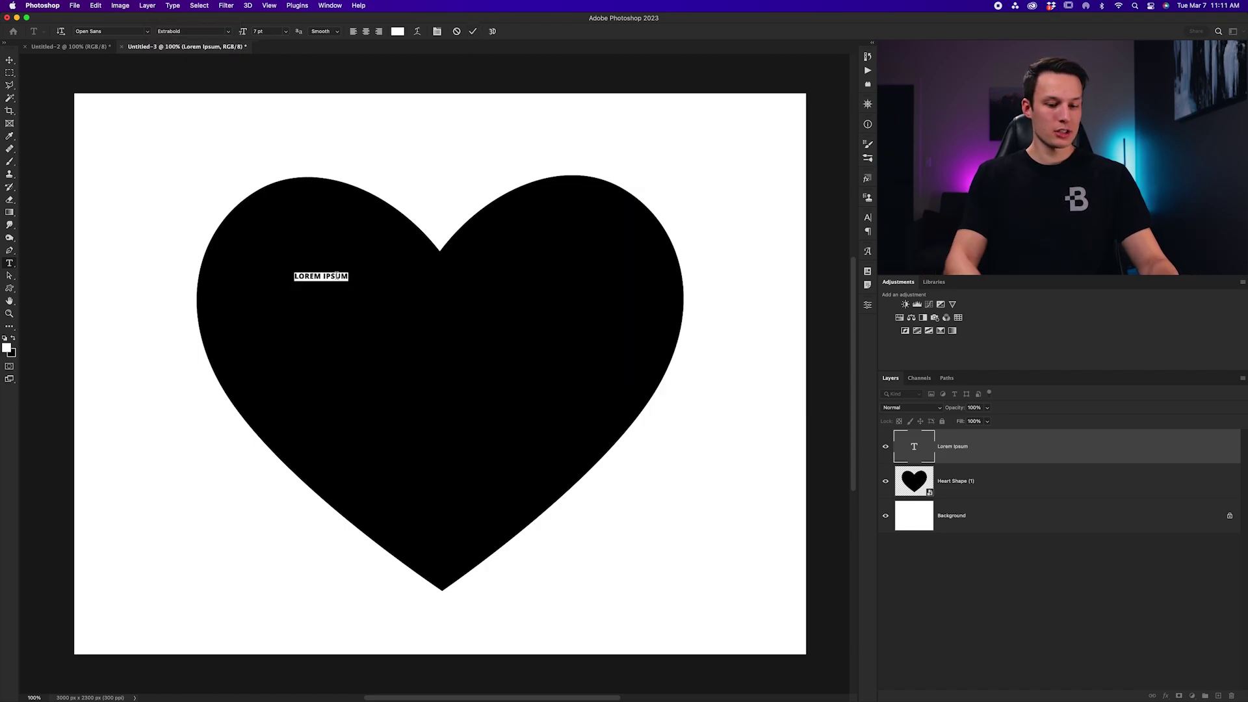
type("LOVE")
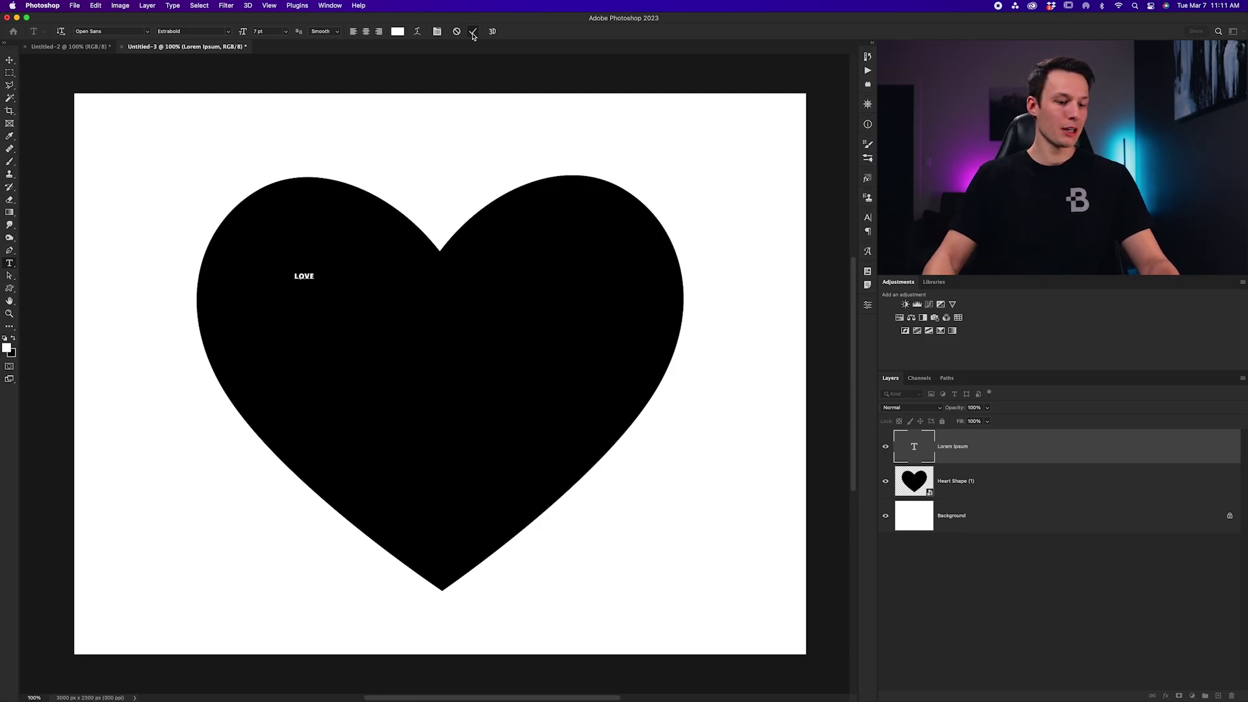
left_click(473, 32)
Scale the LOVE text up to stretch across the heart's upper half
key("v")
key("ctrl+t")
left_click_drag(314, 280, 732, 453)
left_click_drag(592, 362, 618, 285)
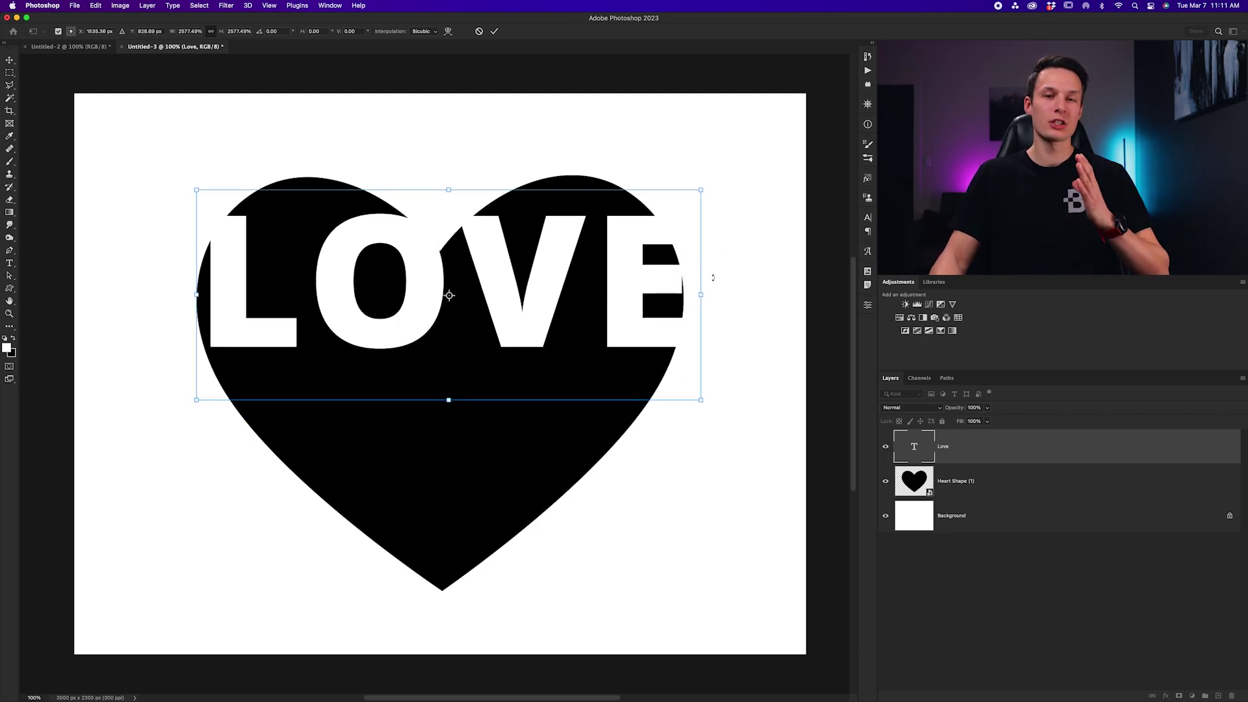
left_click_drag(702, 294, 698, 293)
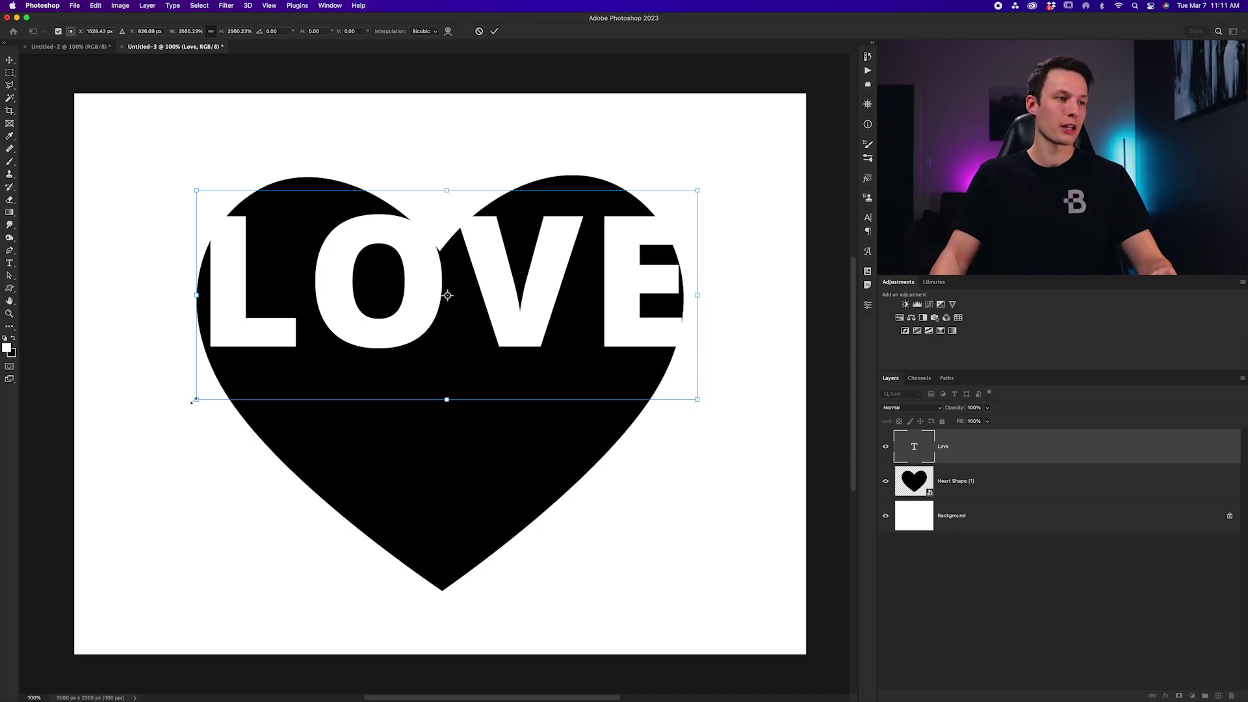
left_click_drag(192, 401, 185, 405)
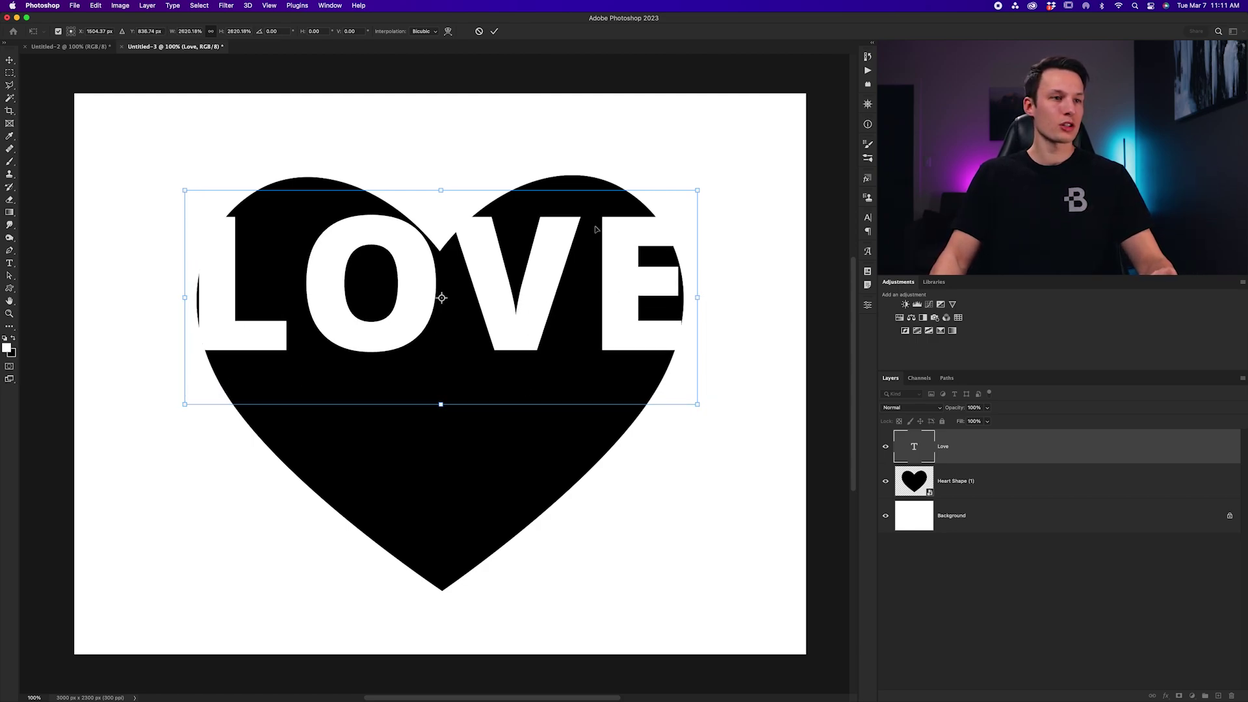
left_click(492, 32)
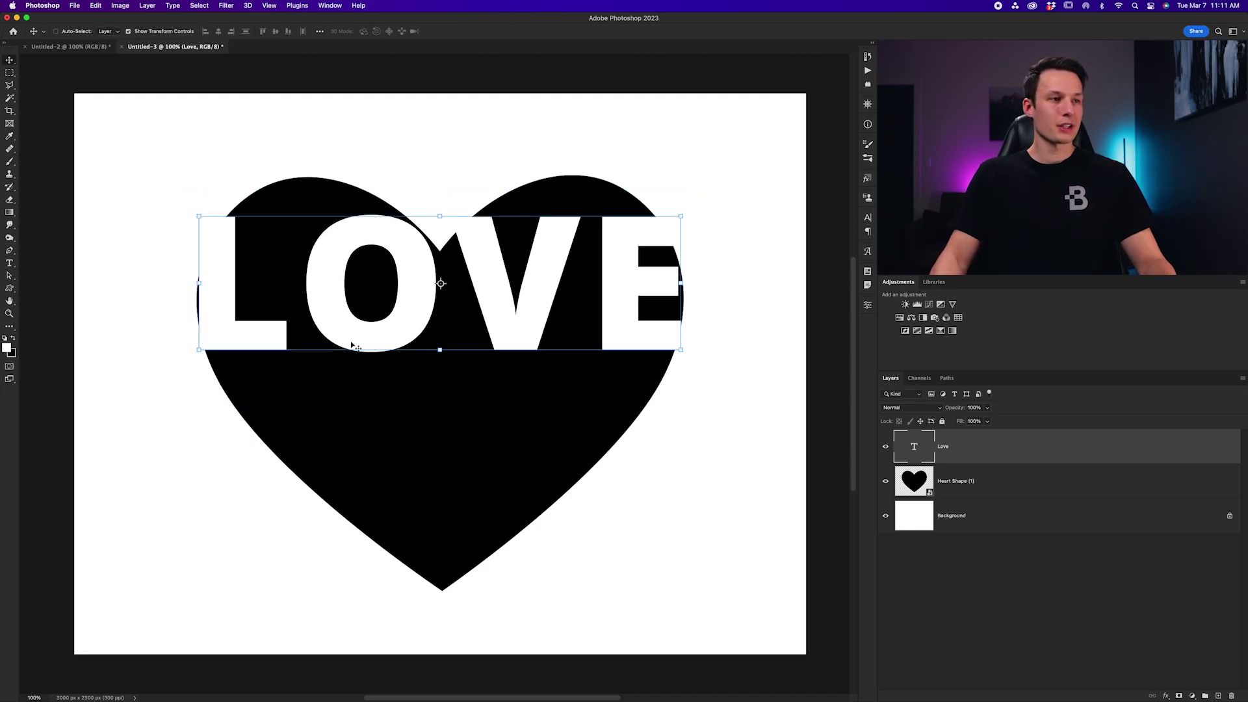
Add a light pink Solid Color fill layer (R248 G198 B255) behind the heart
key("alt+comma")
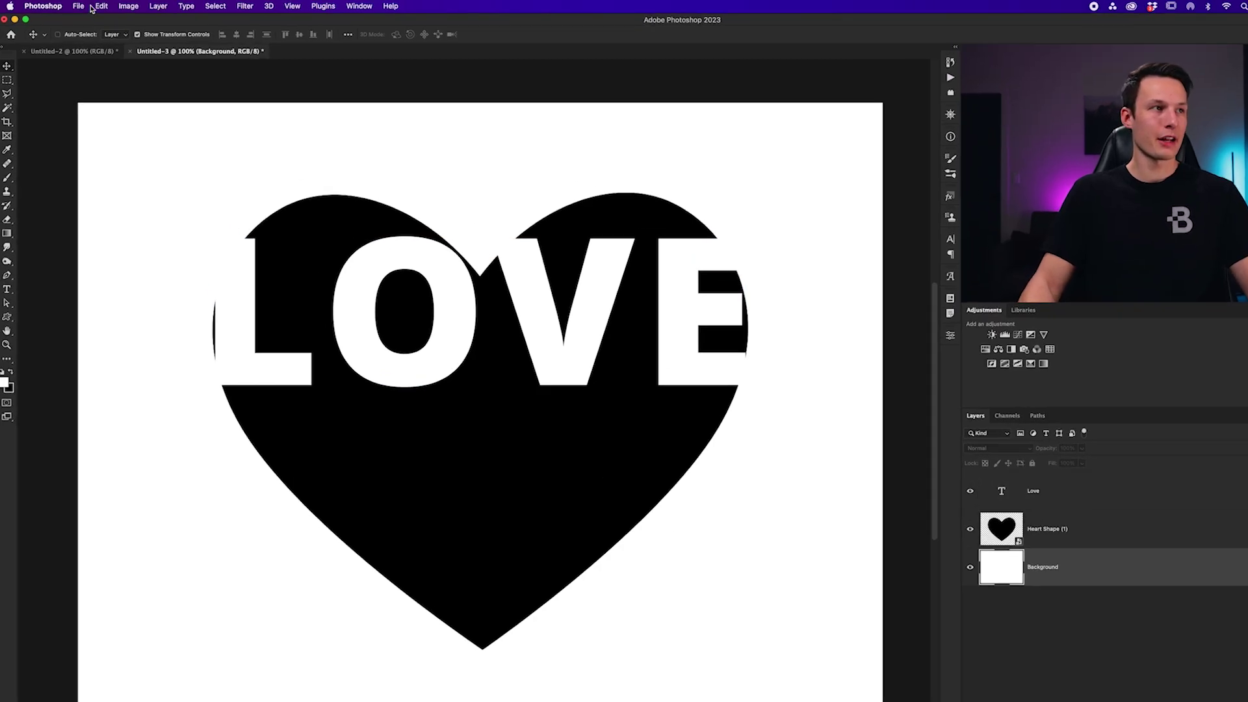
left_click(120, 6)
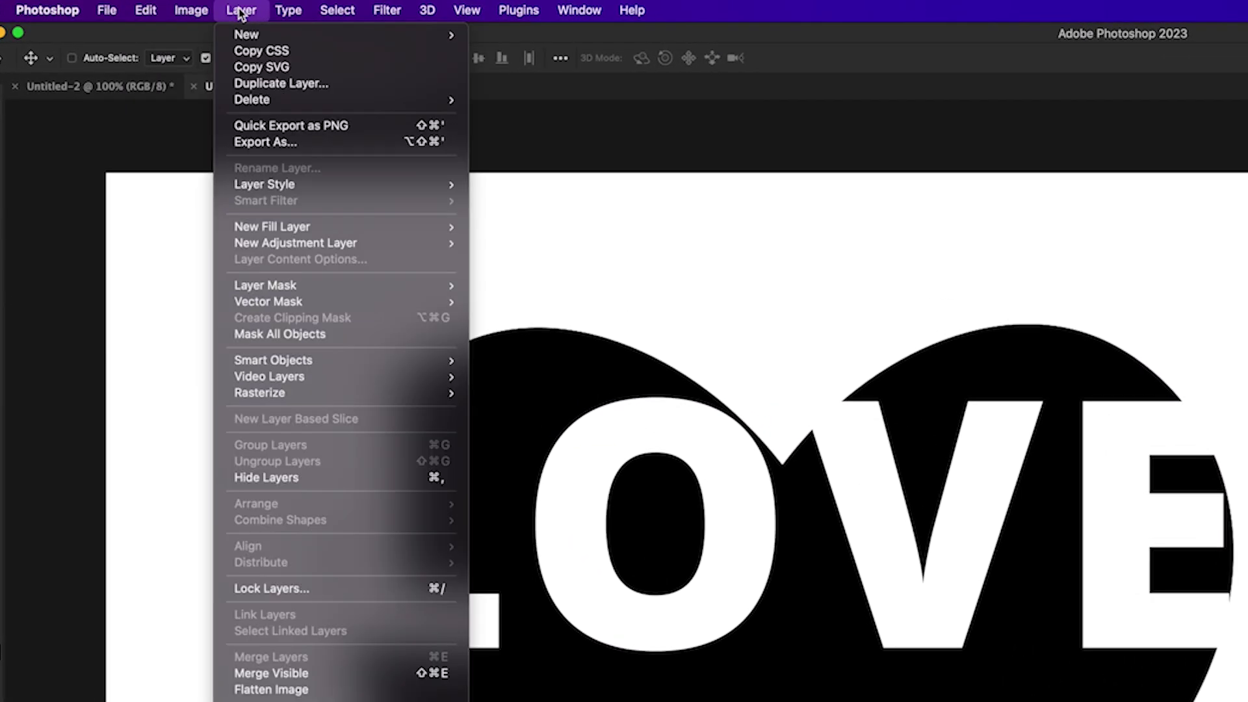
mouse_move(312, 232)
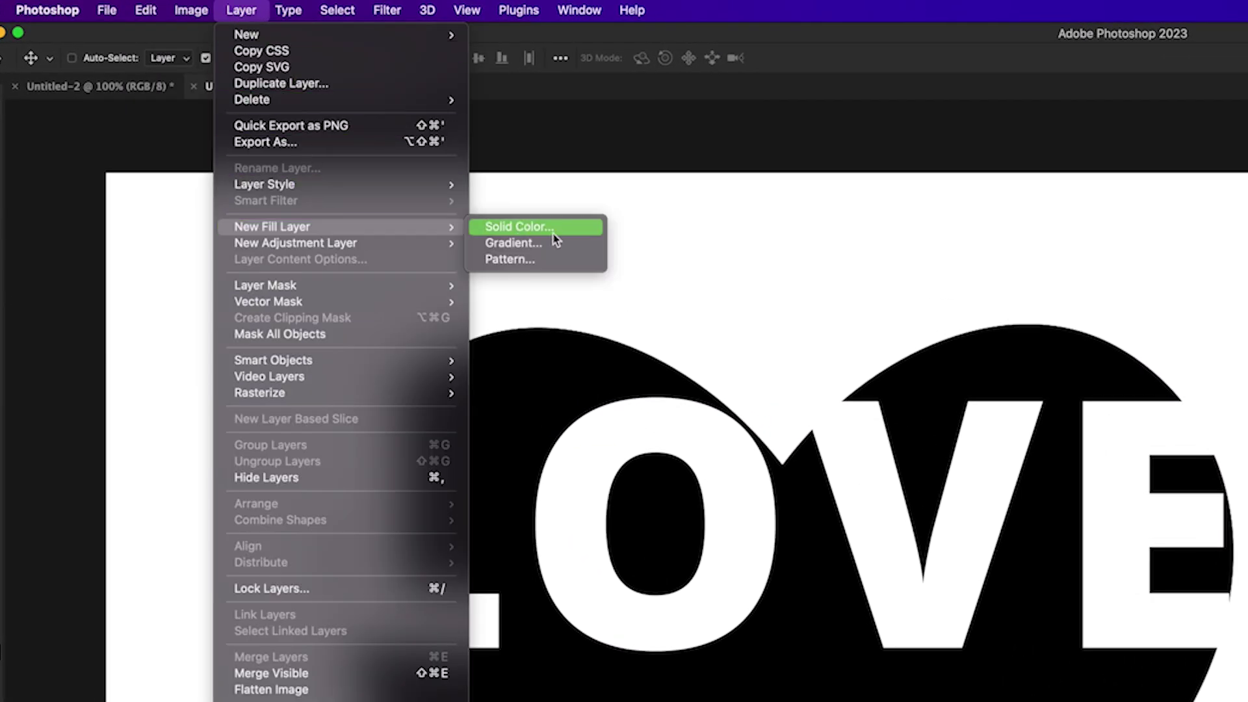
left_click(473, 150)
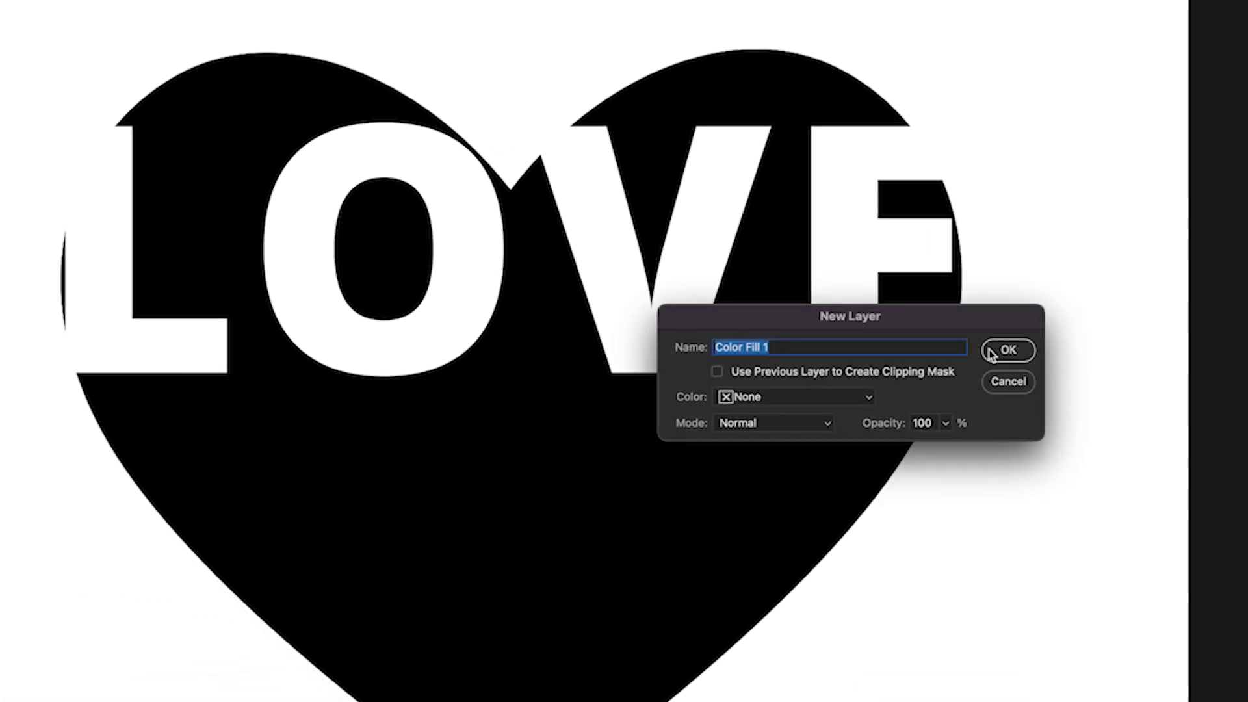
left_click(991, 351)
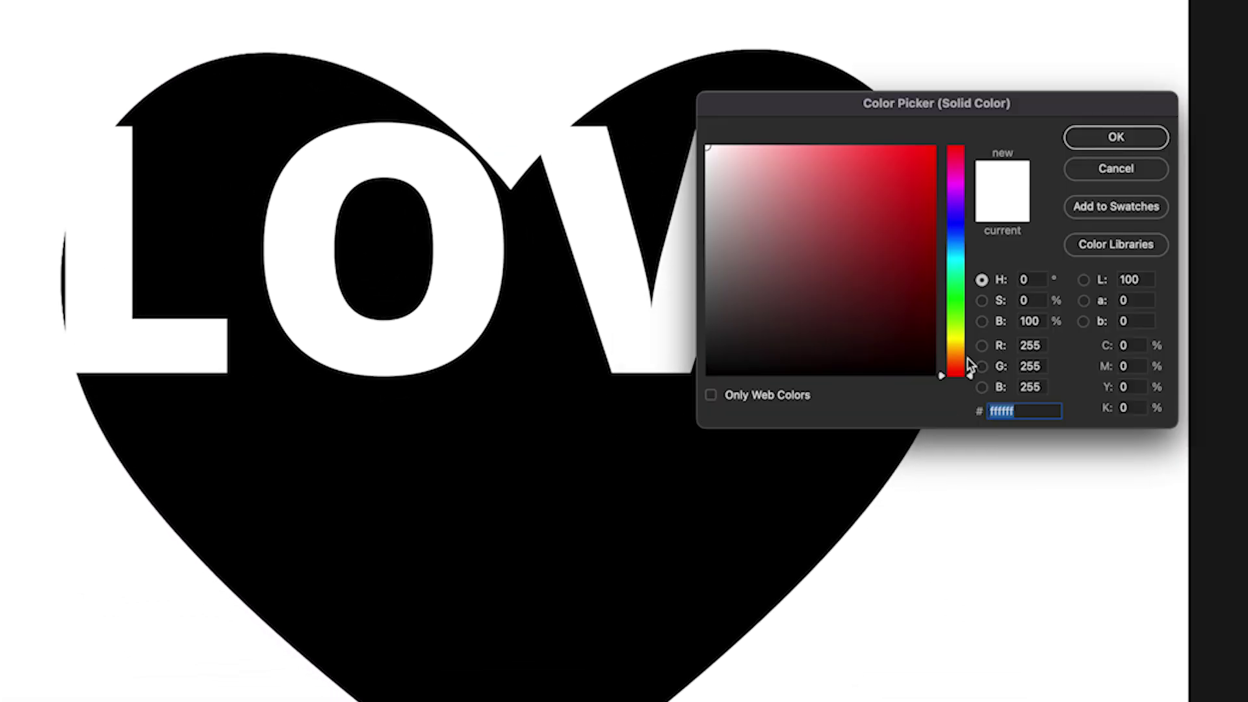
left_click_drag(957, 237, 955, 189)
left_click(827, 181)
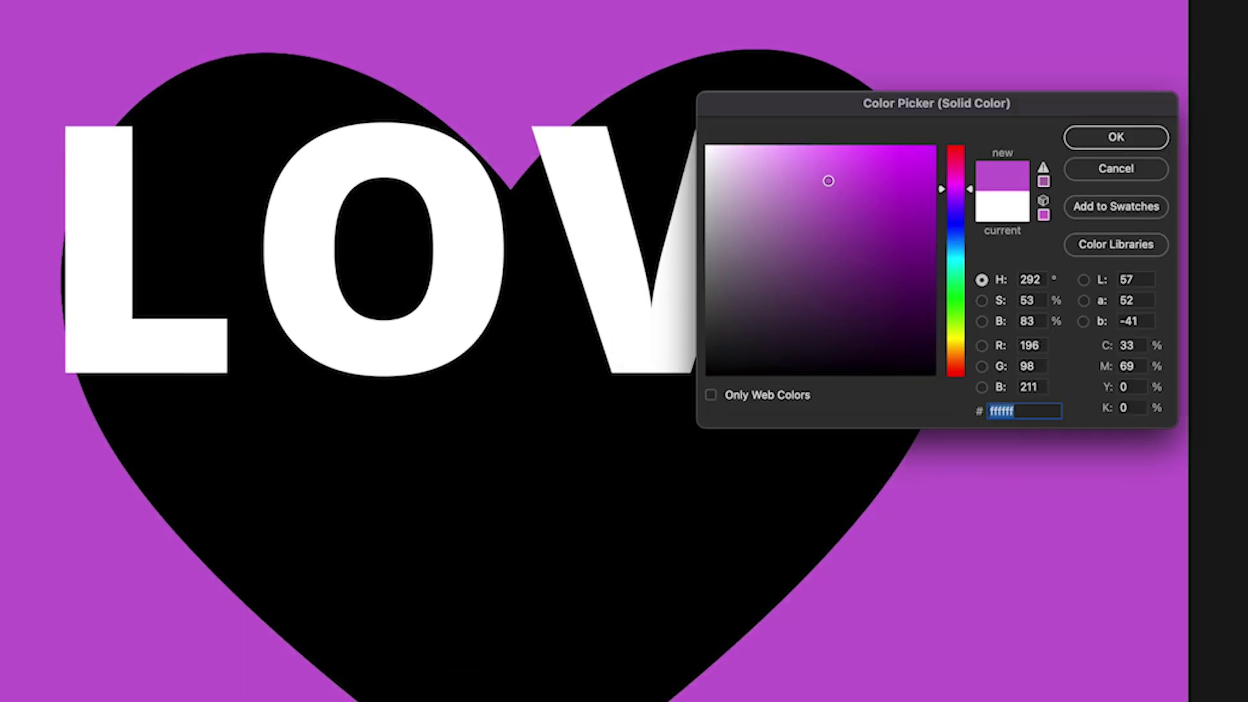
left_click_drag(828, 181, 758, 146)
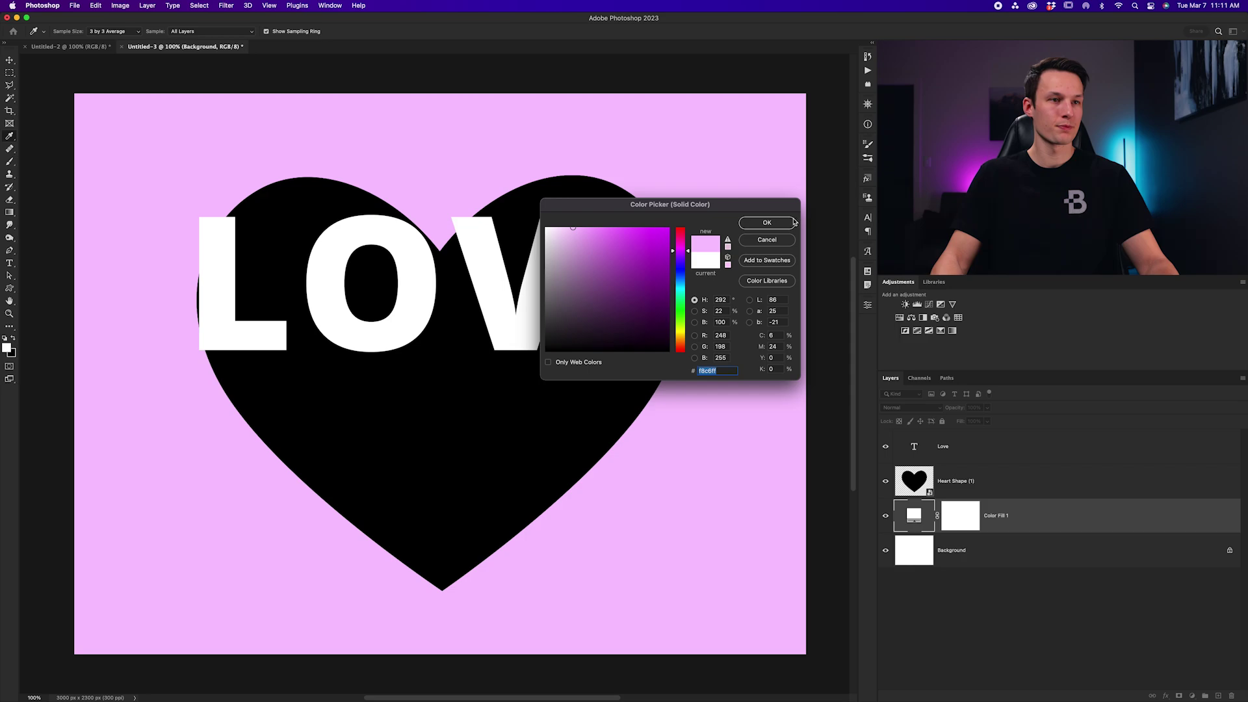
left_click(786, 218)
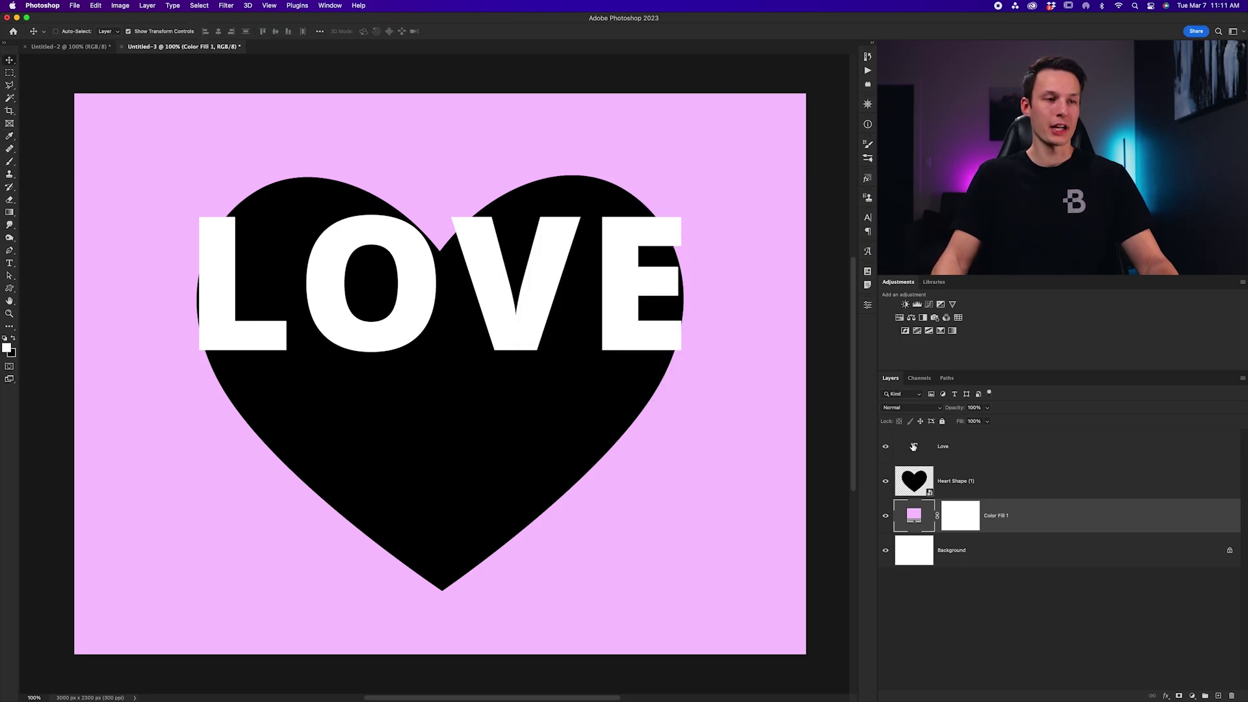
Convert the Love text layer into a smart object
left_click(998, 447)
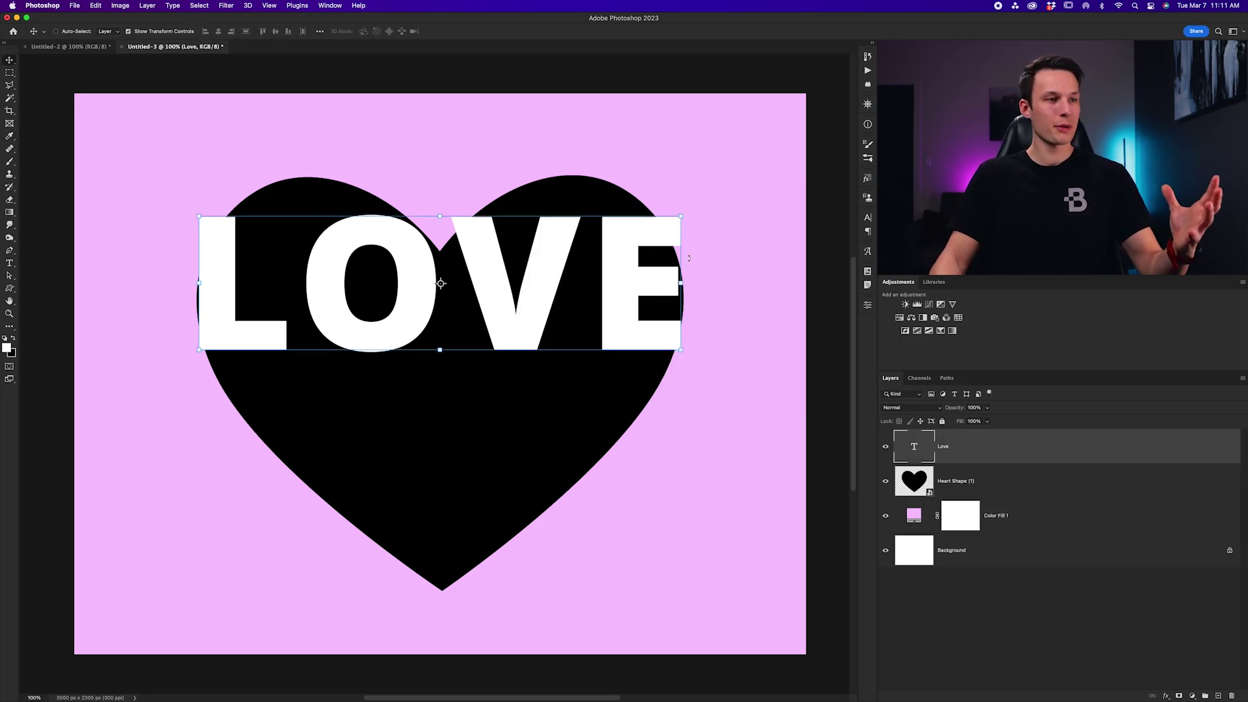
scroll(559, 210, "right", 1)
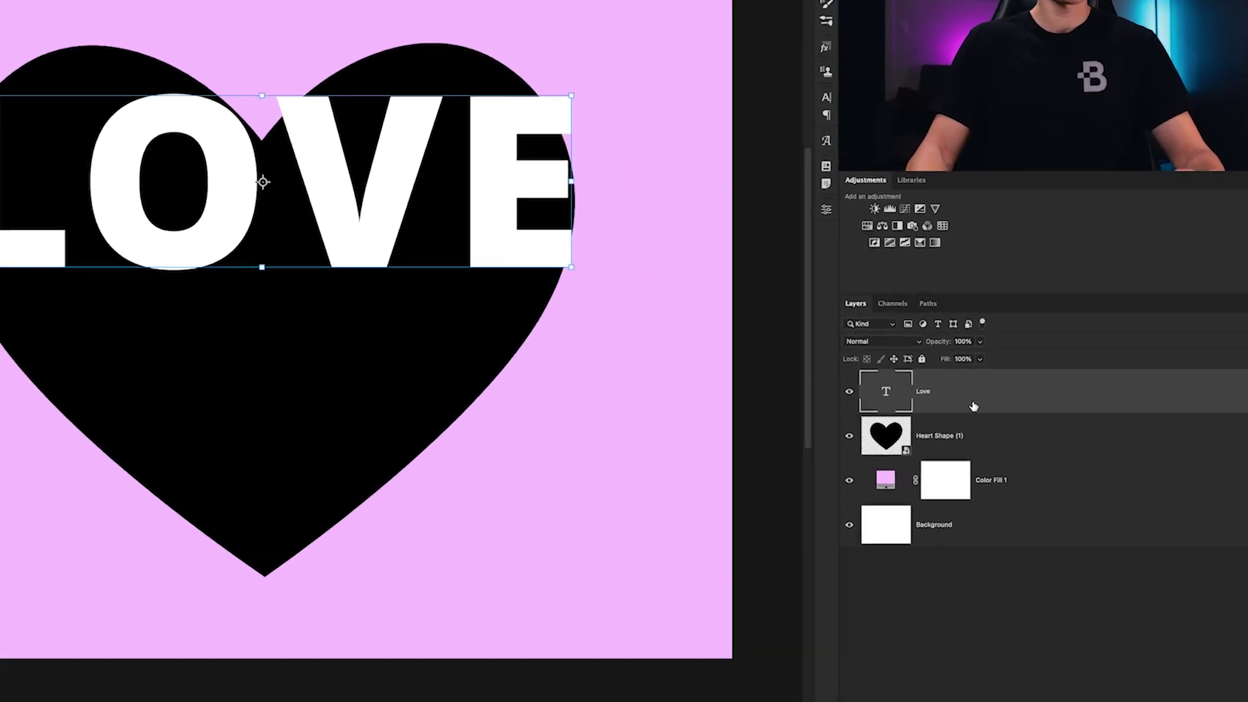
right_click(979, 453)
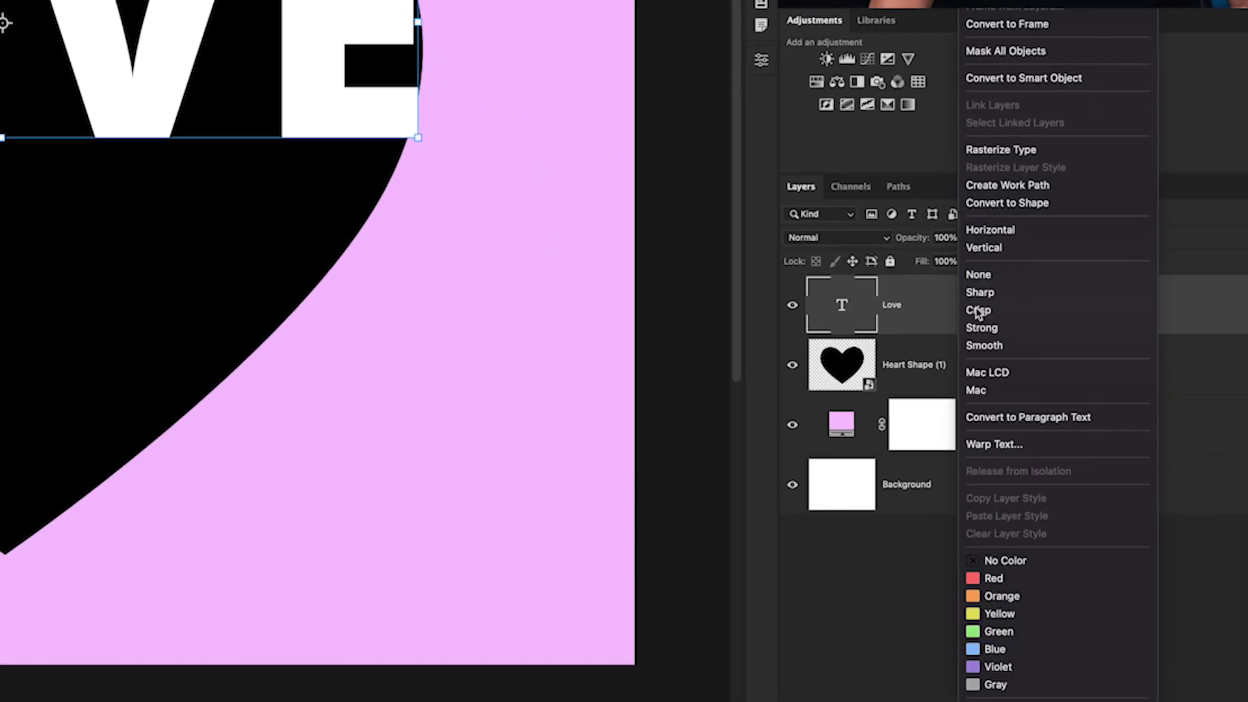
left_click(1040, 78)
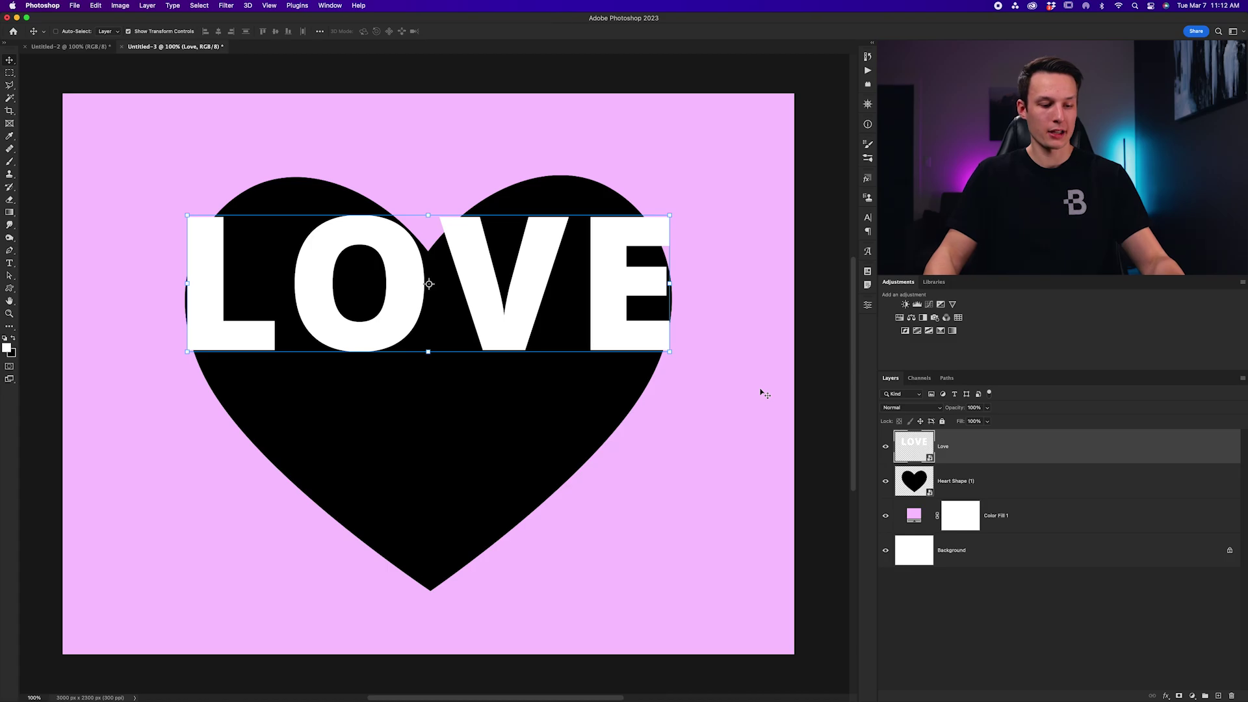
Warp LOVE, raising its corners and letter tops to follow the heart's curve
key("super+t")
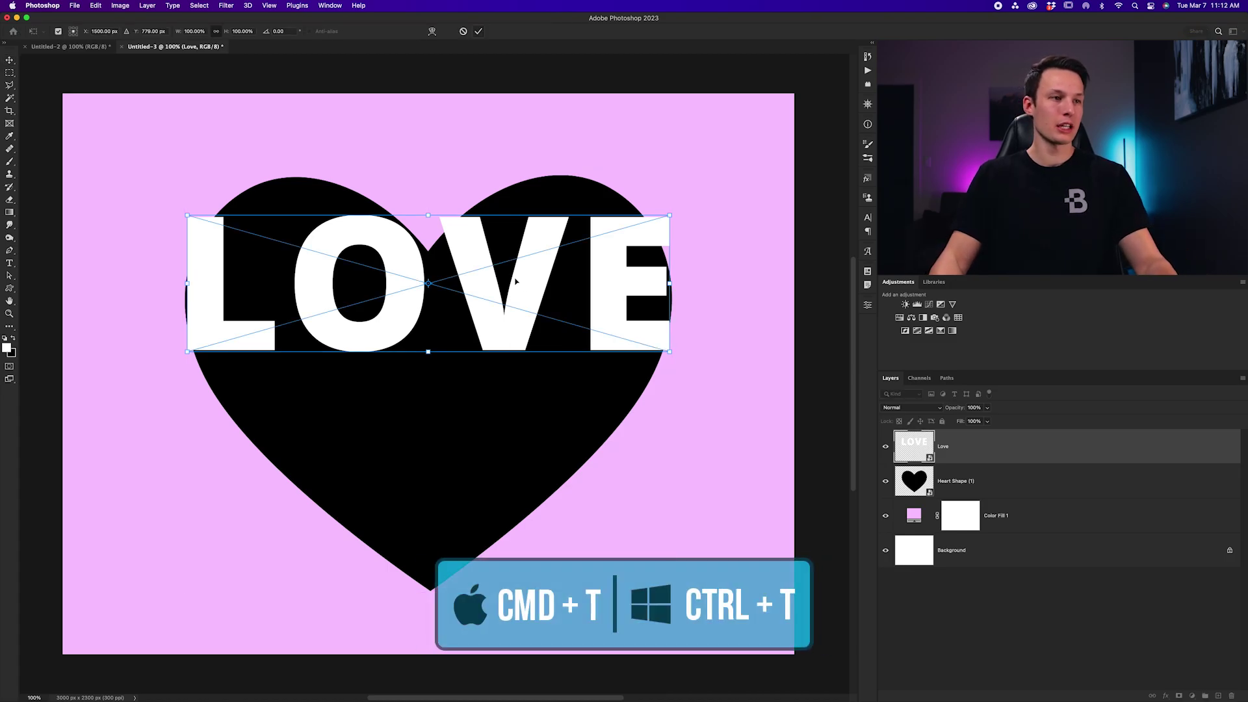
right_click(515, 281)
left_click(561, 398)
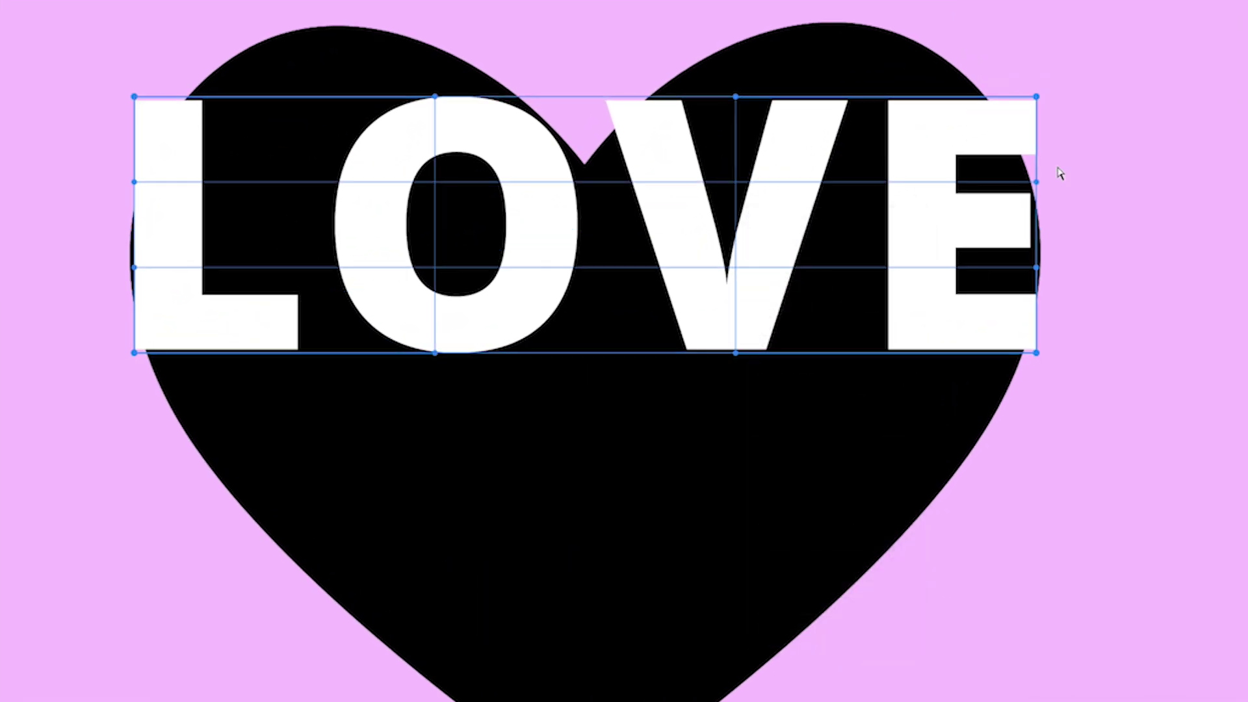
left_click_drag(1036, 97, 919, 40)
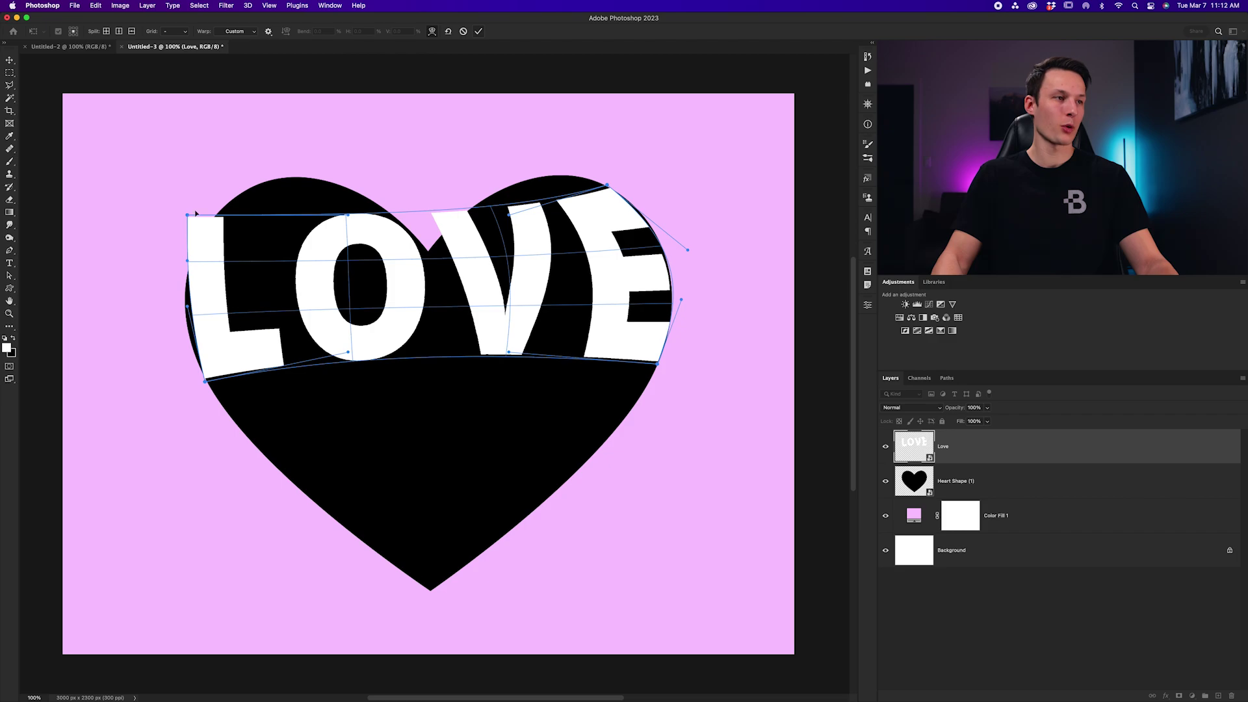
left_click_drag(189, 215, 245, 193)
left_click_drag(188, 261, 167, 254)
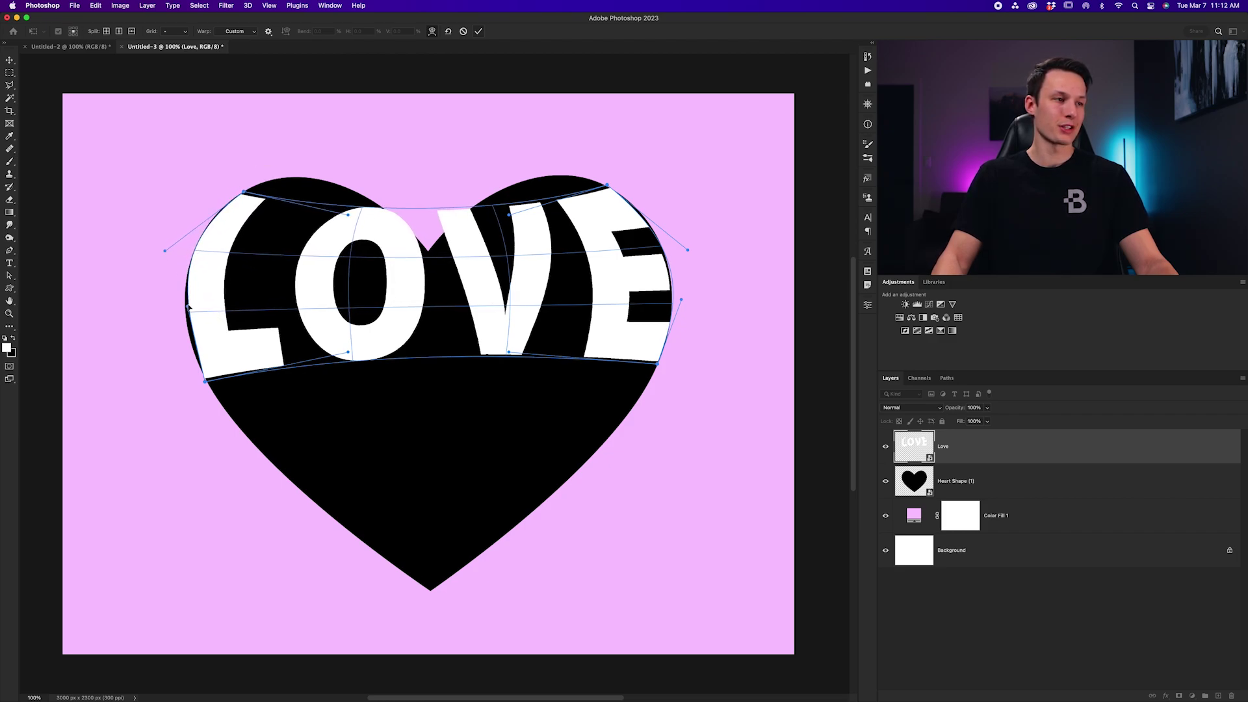
left_click_drag(189, 306, 183, 318)
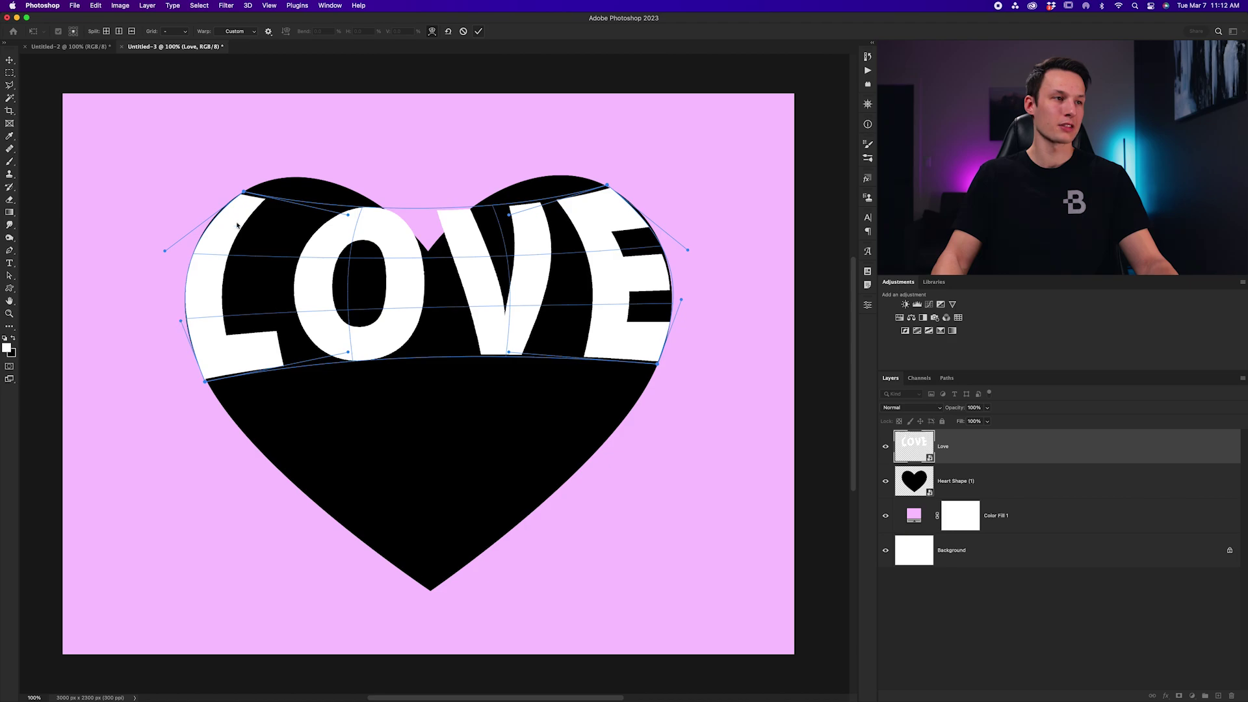
left_click_drag(243, 193, 254, 182)
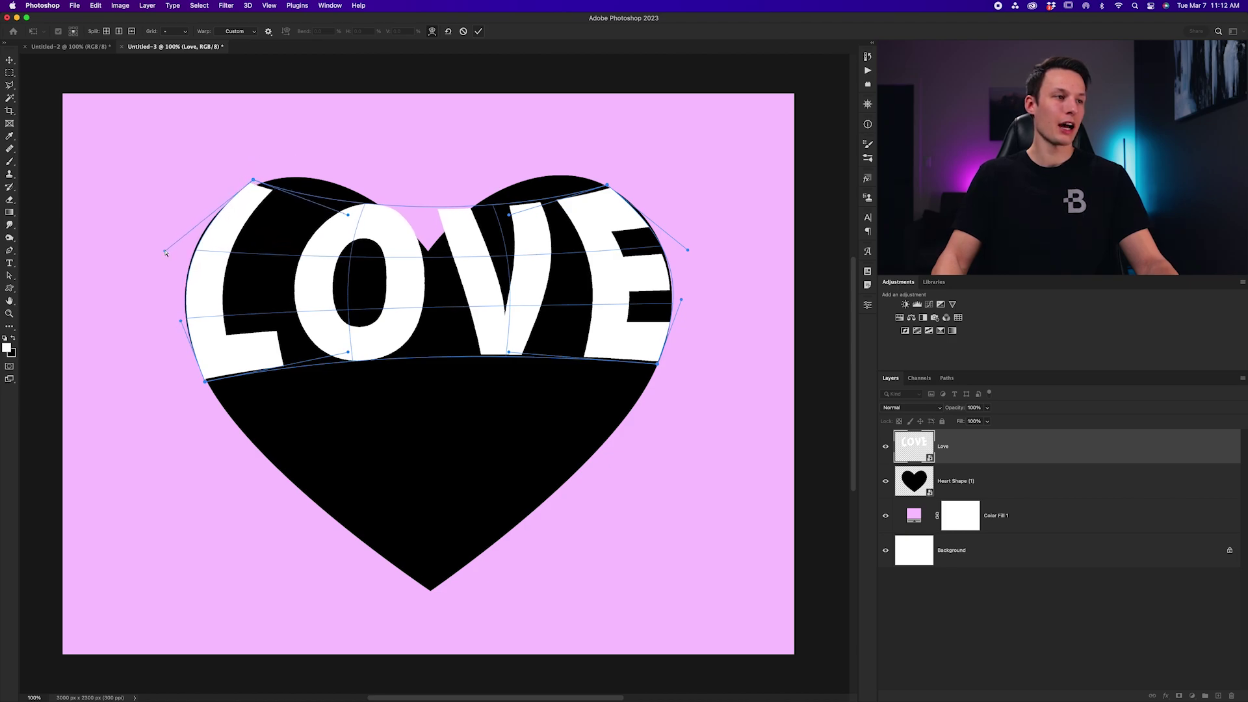
left_click_drag(166, 253, 164, 249)
left_click_drag(346, 216, 337, 199)
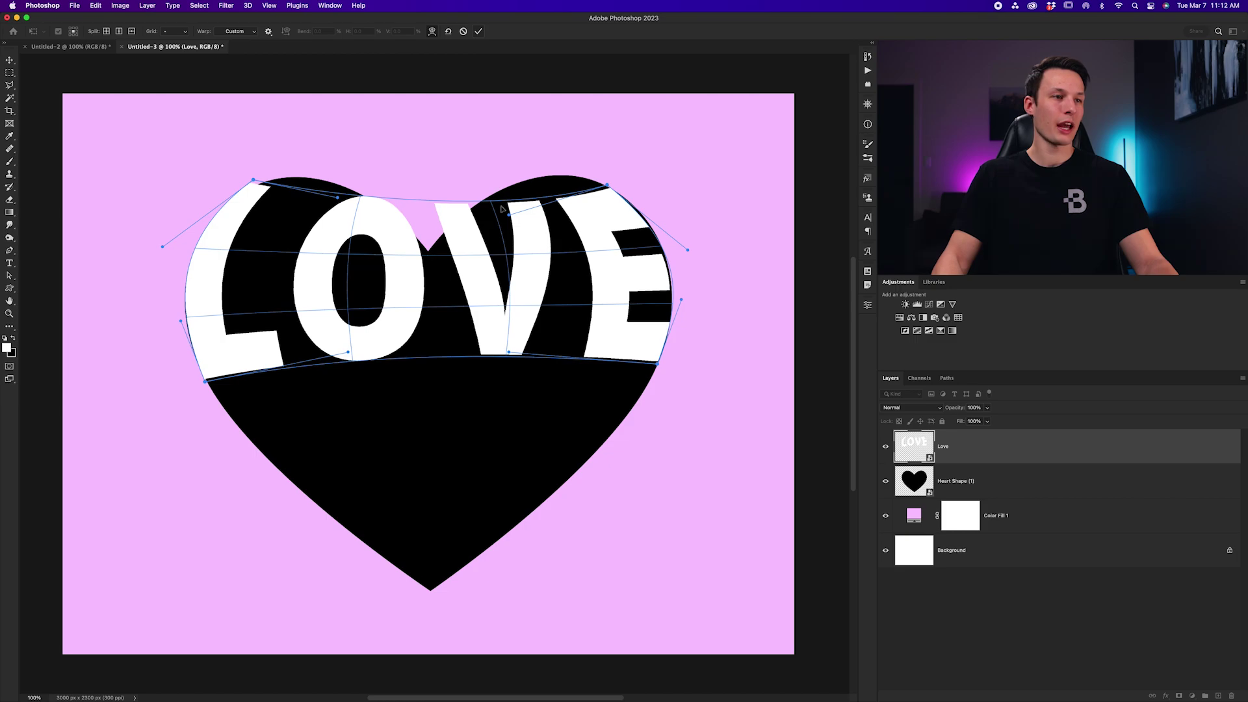
left_click_drag(529, 210, 489, 197)
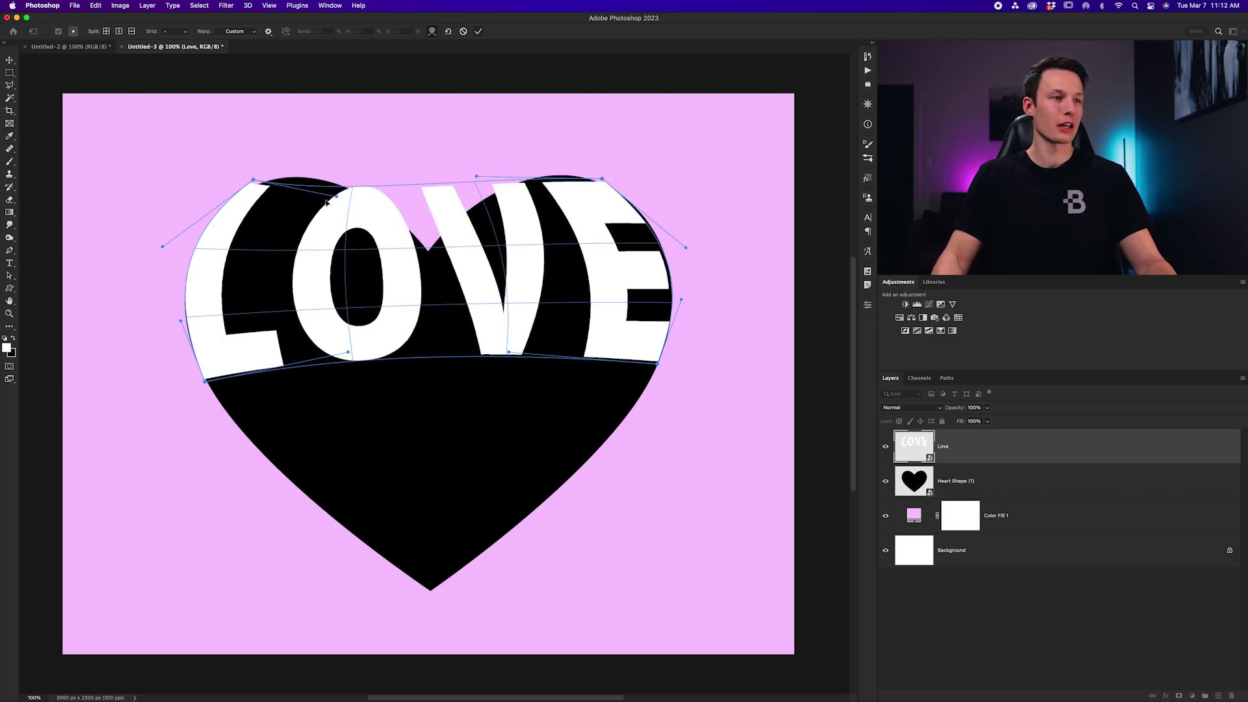
scroll(541, 193, "left", 2)
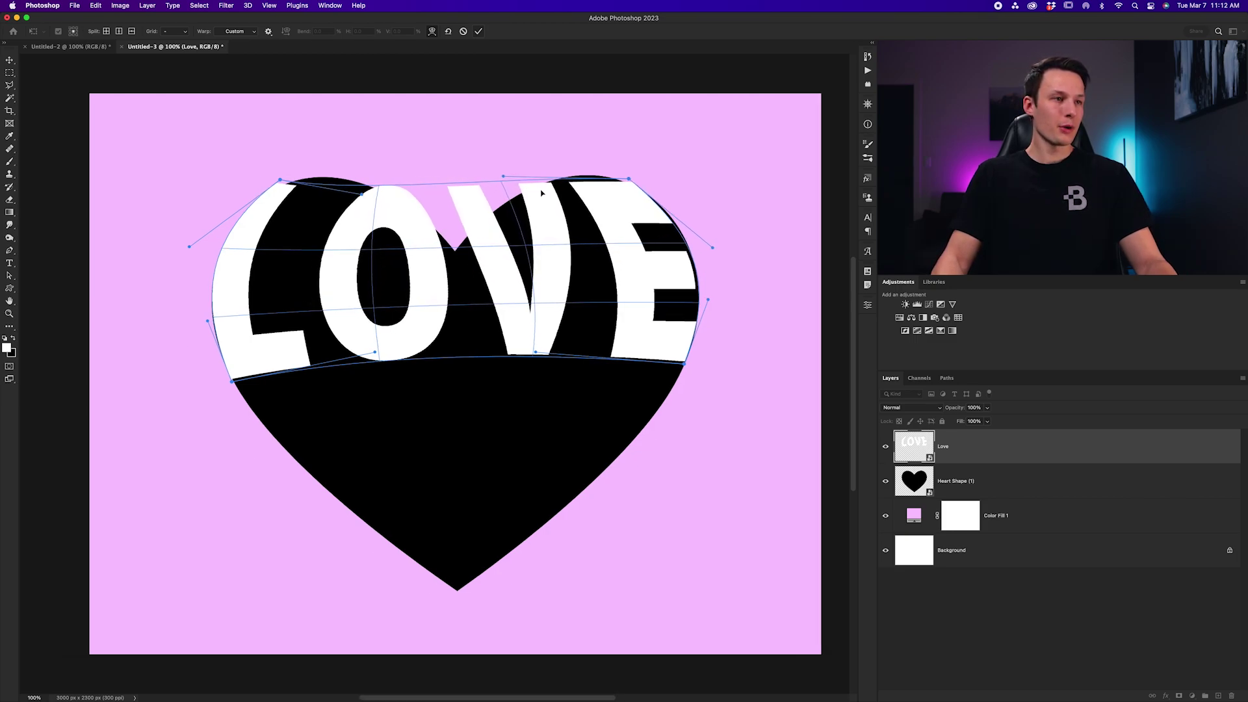
Add a vertical warp split, dip LOVE's top into the heart's notch, and apply
left_click(120, 32)
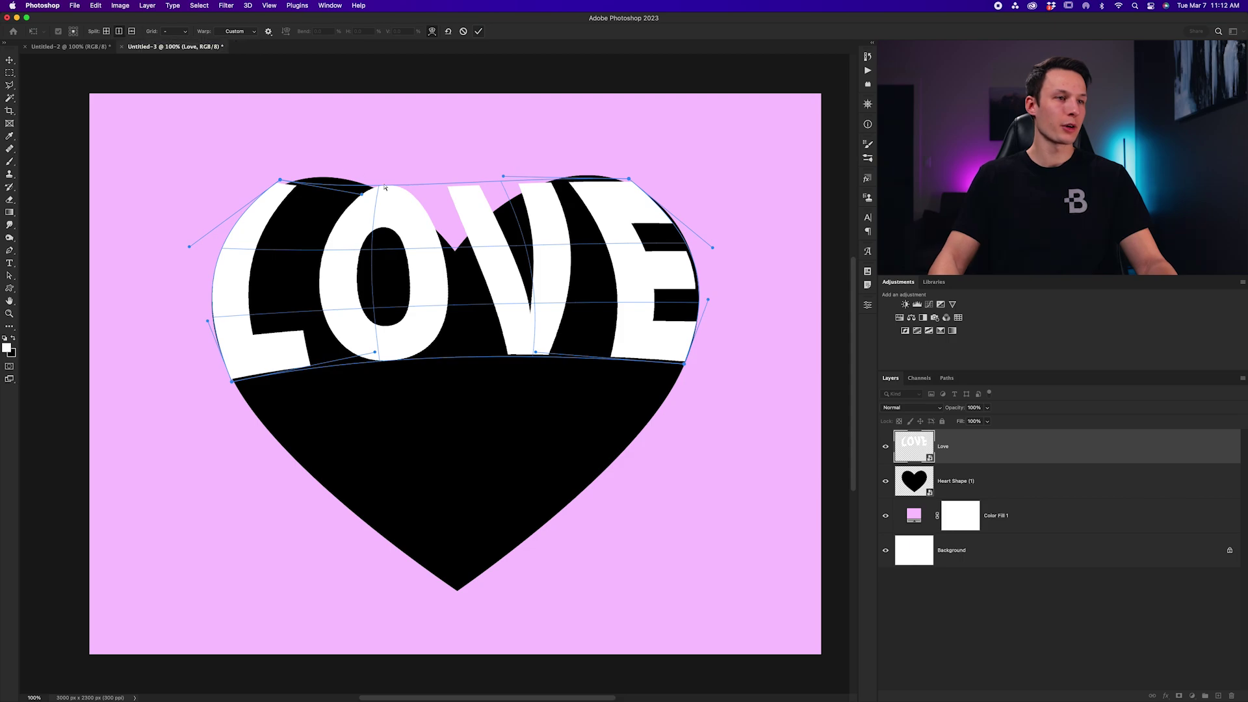
left_click(450, 198)
left_click_drag(447, 186, 393, 206)
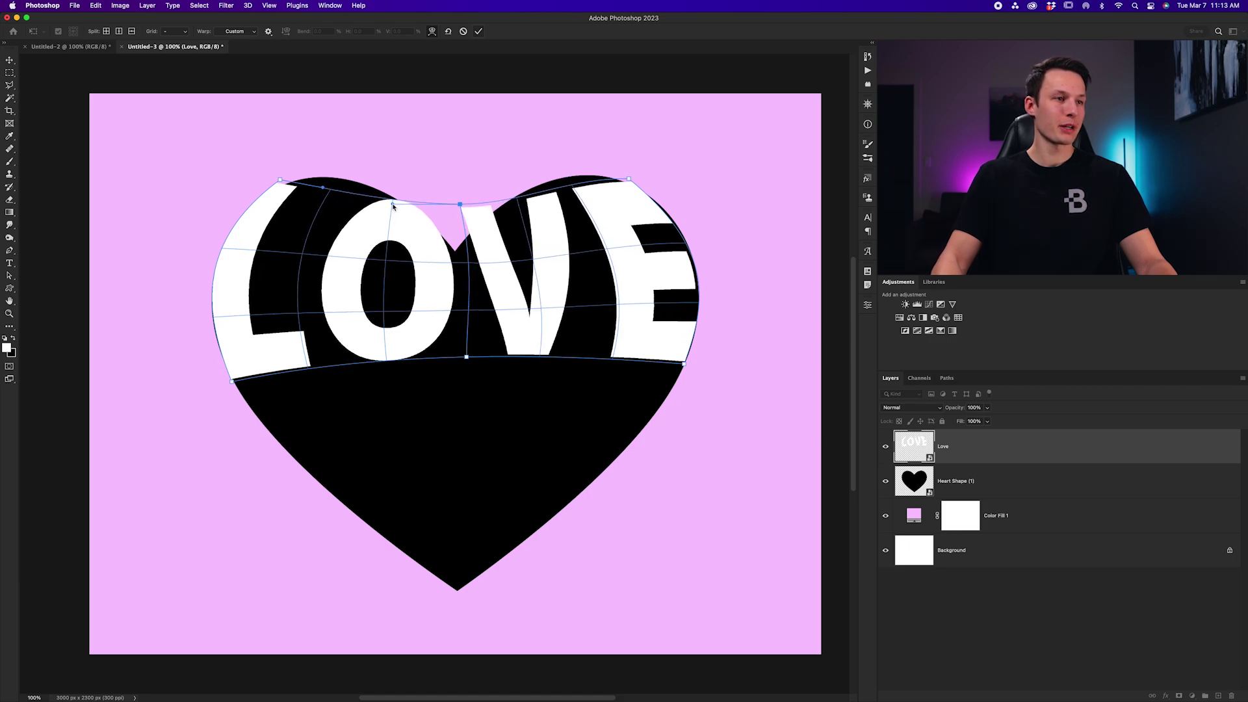
left_click_drag(533, 222, 527, 219)
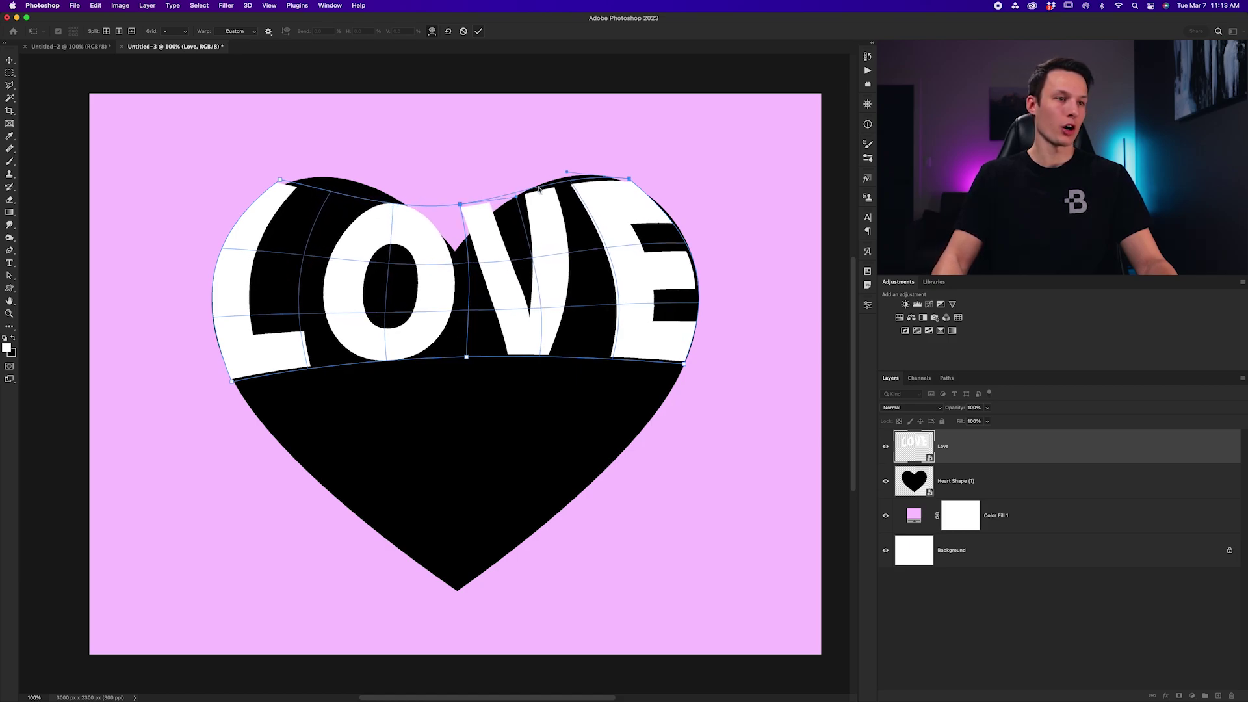
left_click_drag(354, 306, 358, 301)
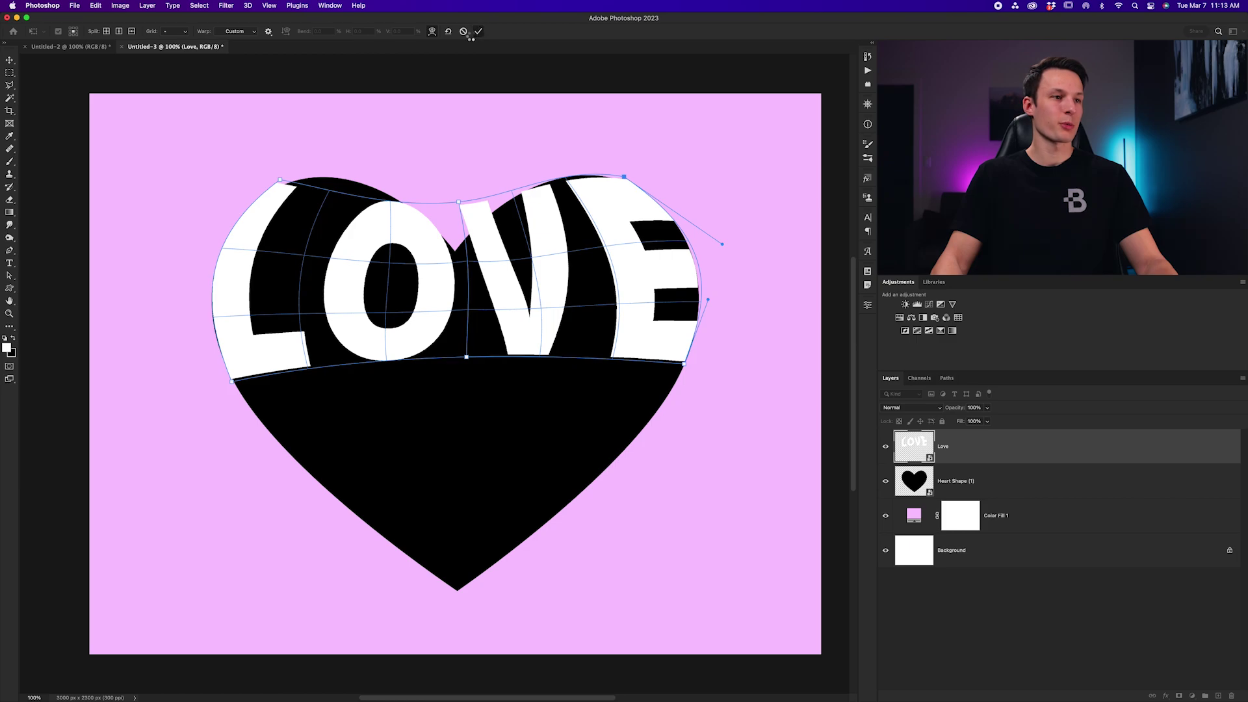
left_click(479, 31)
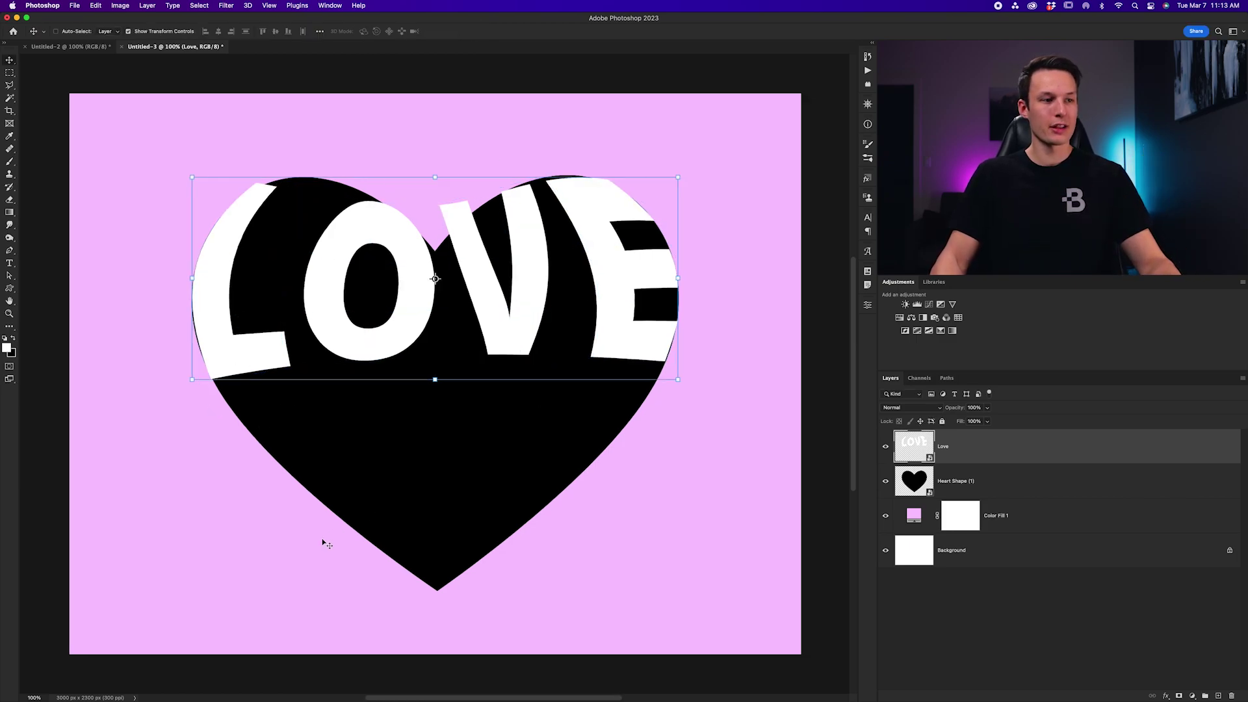
Type a second LOVE inside the heart and enlarge it below the arched word
key("t")
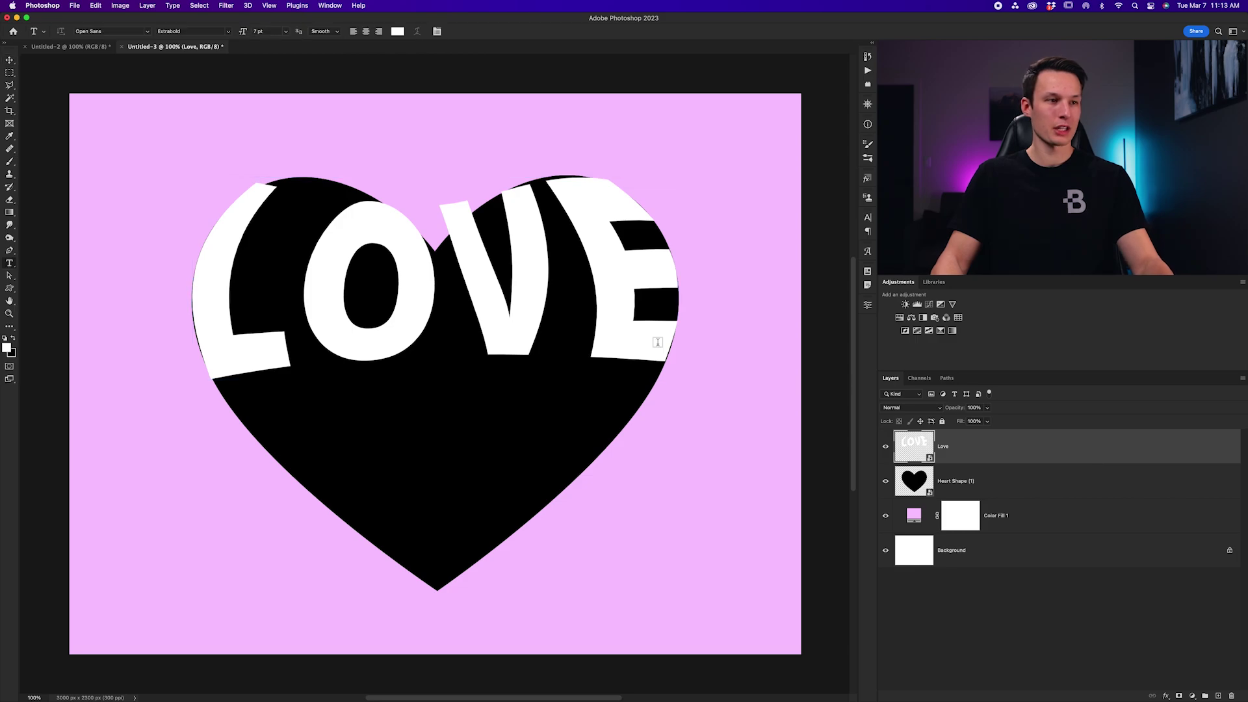
left_click(297, 413)
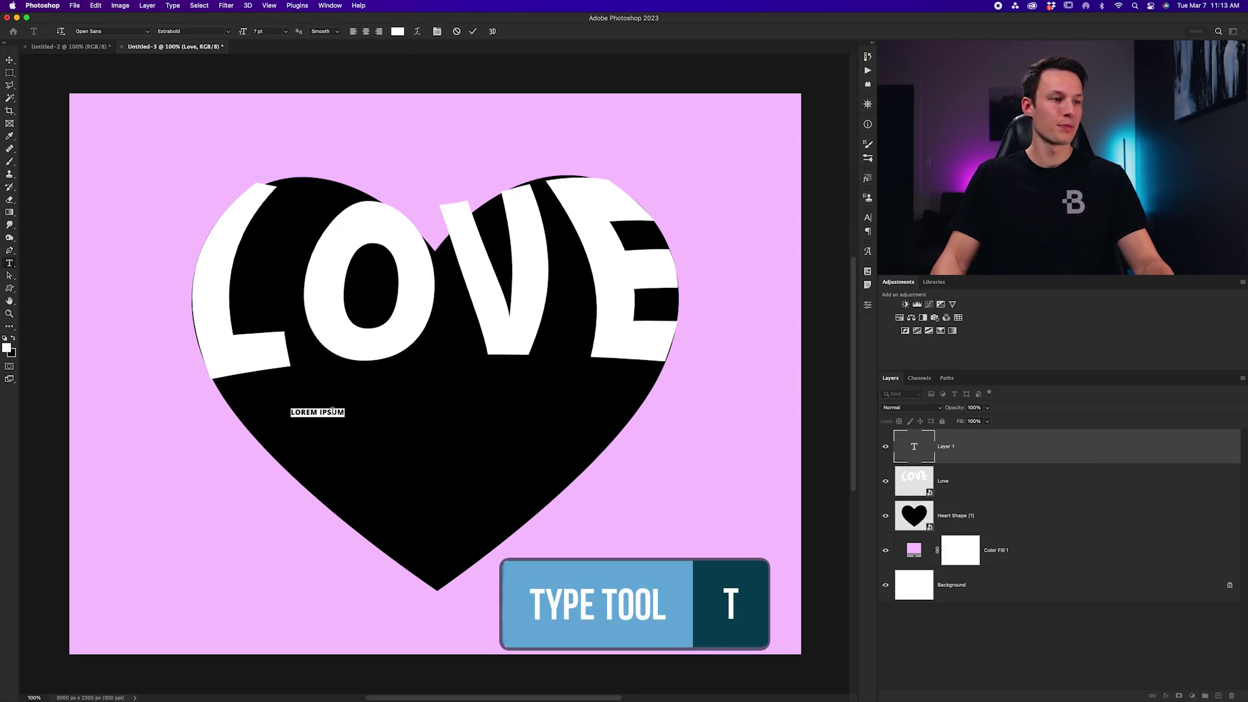
type("LOVE")
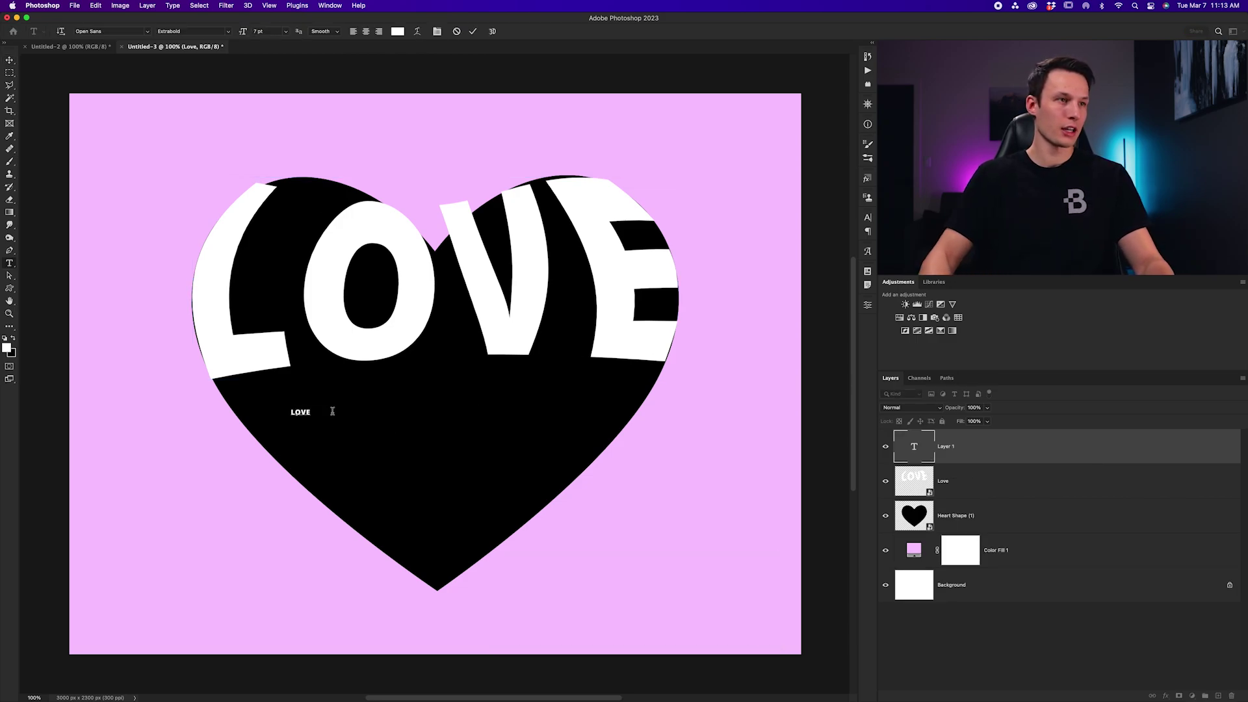
left_click(473, 31)
key("v")
left_click_drag(312, 418, 653, 541)
left_click_drag(569, 440, 587, 447)
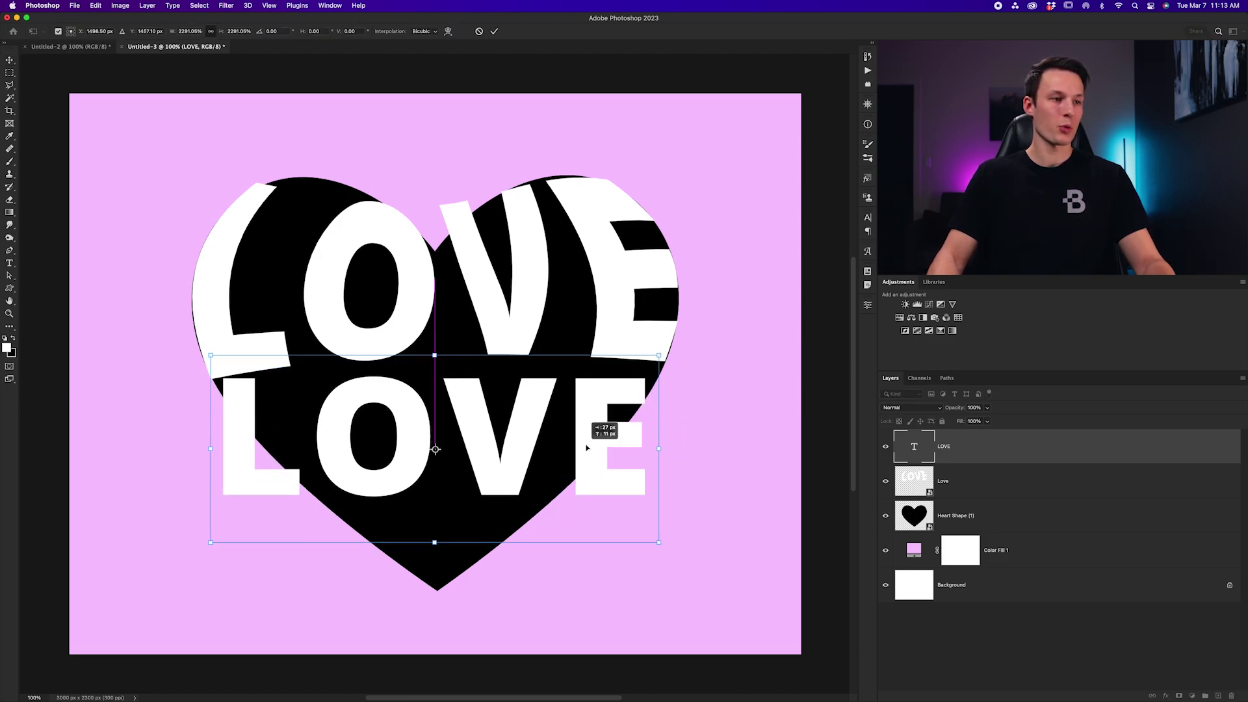
key("Escape")
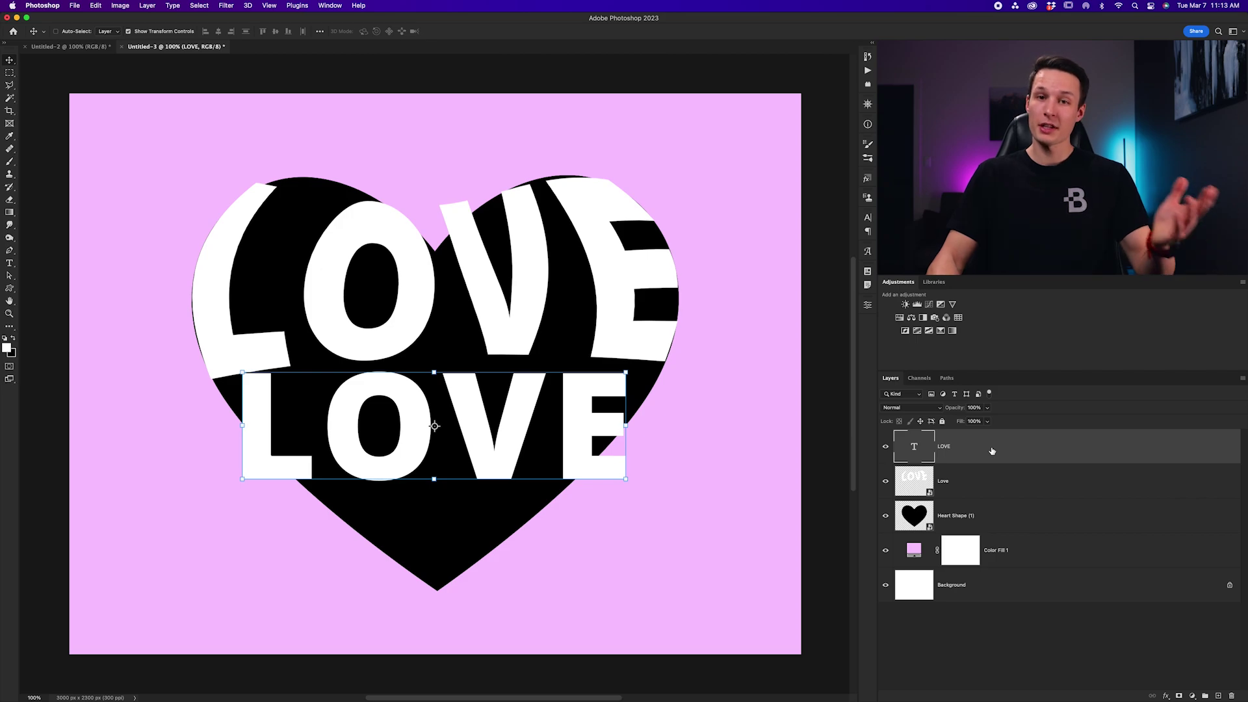
Convert the second LOVE to a smart object and warp it along the heart's sides
right_click(992, 451)
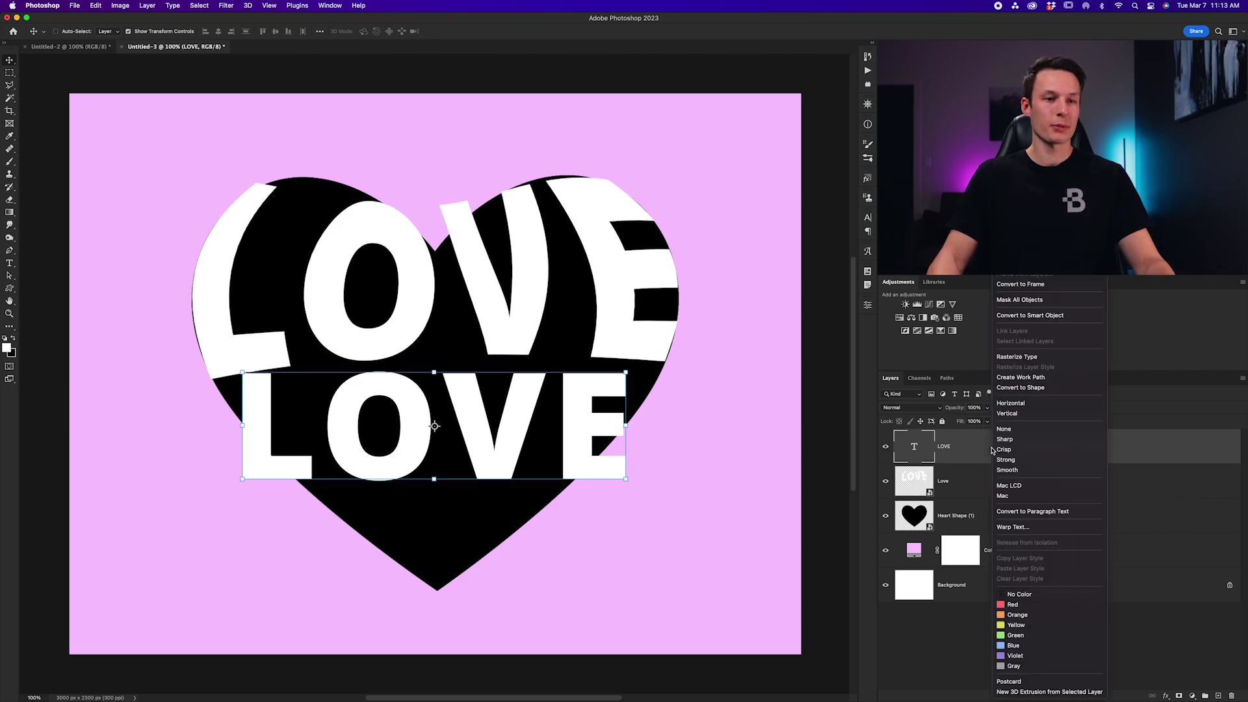
left_click(1045, 317)
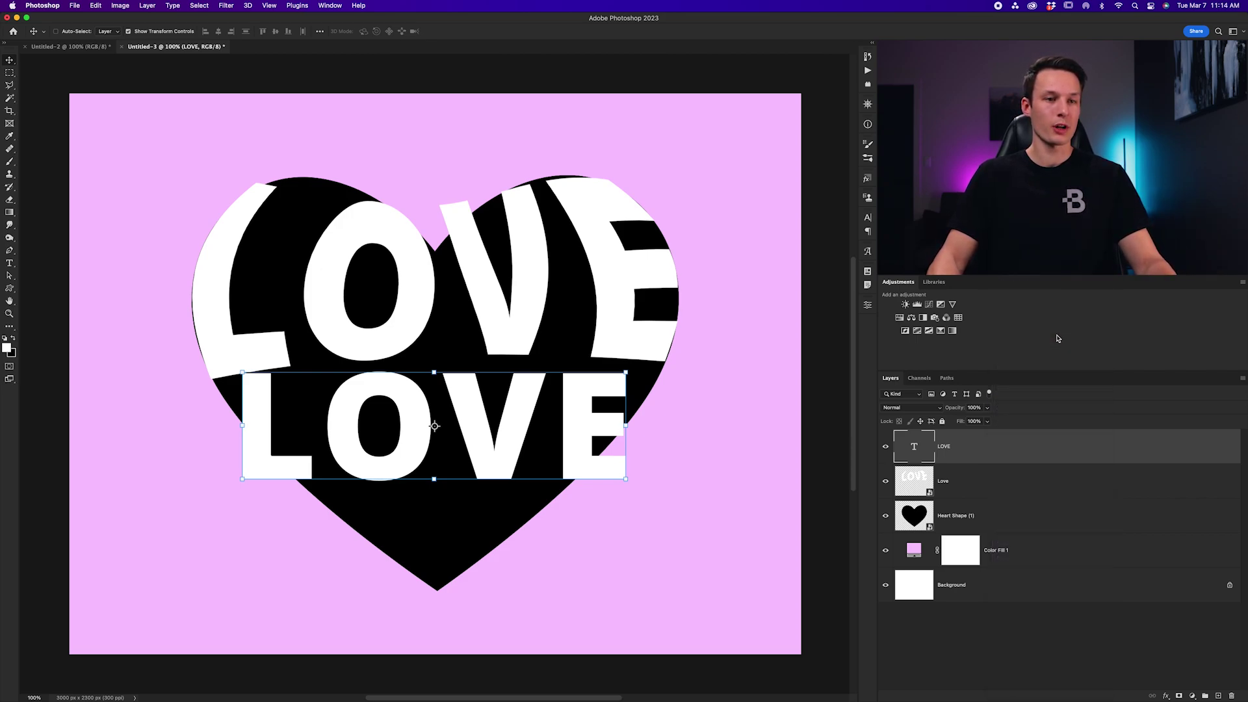
key("super+t")
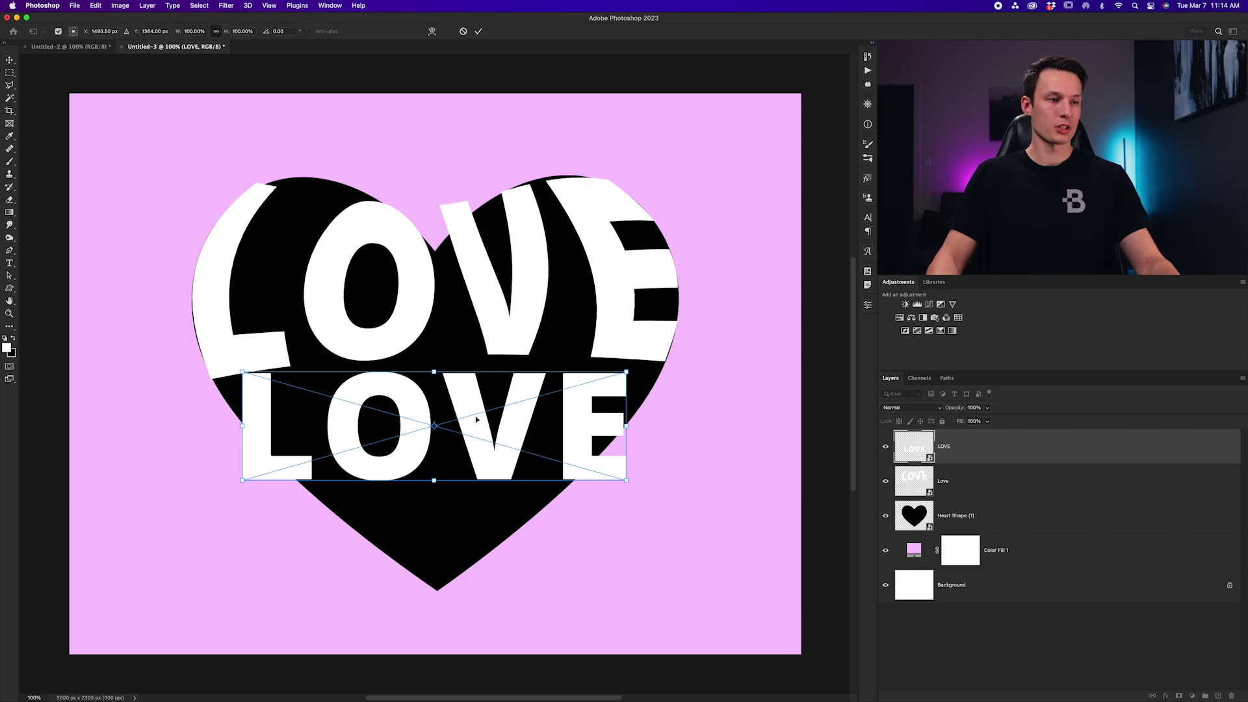
right_click(477, 420)
left_click(523, 540)
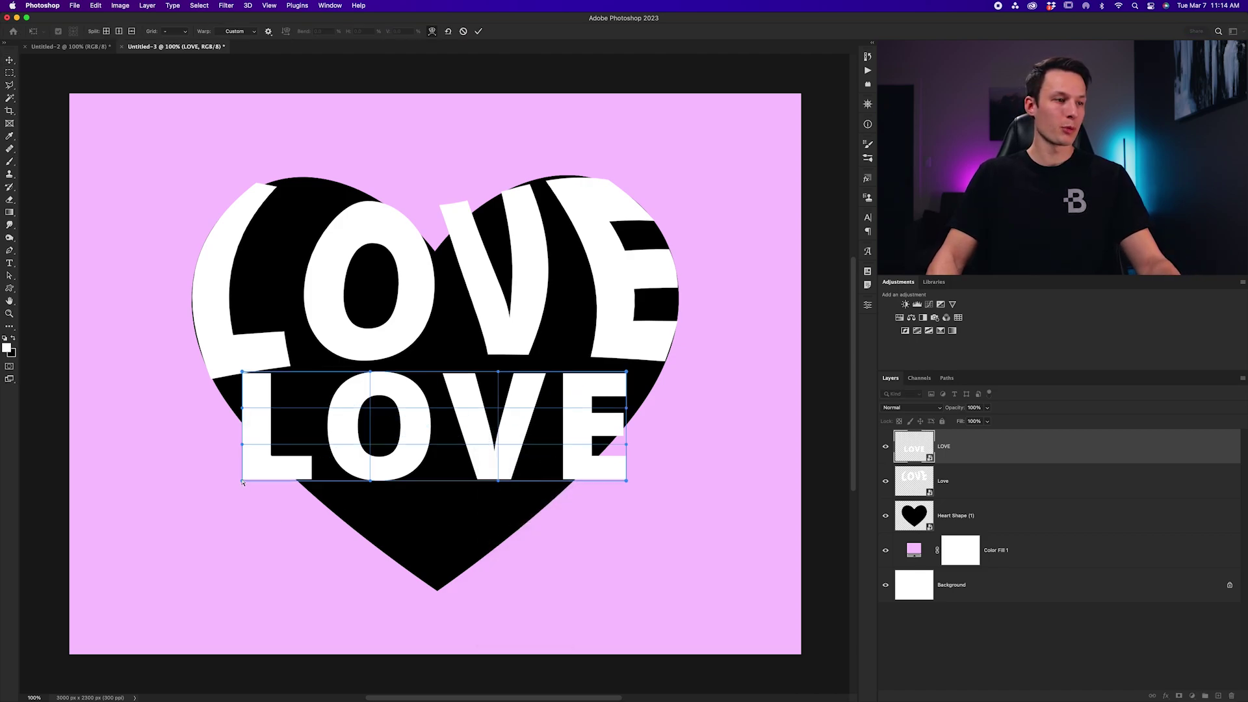
left_click_drag(243, 480, 329, 507)
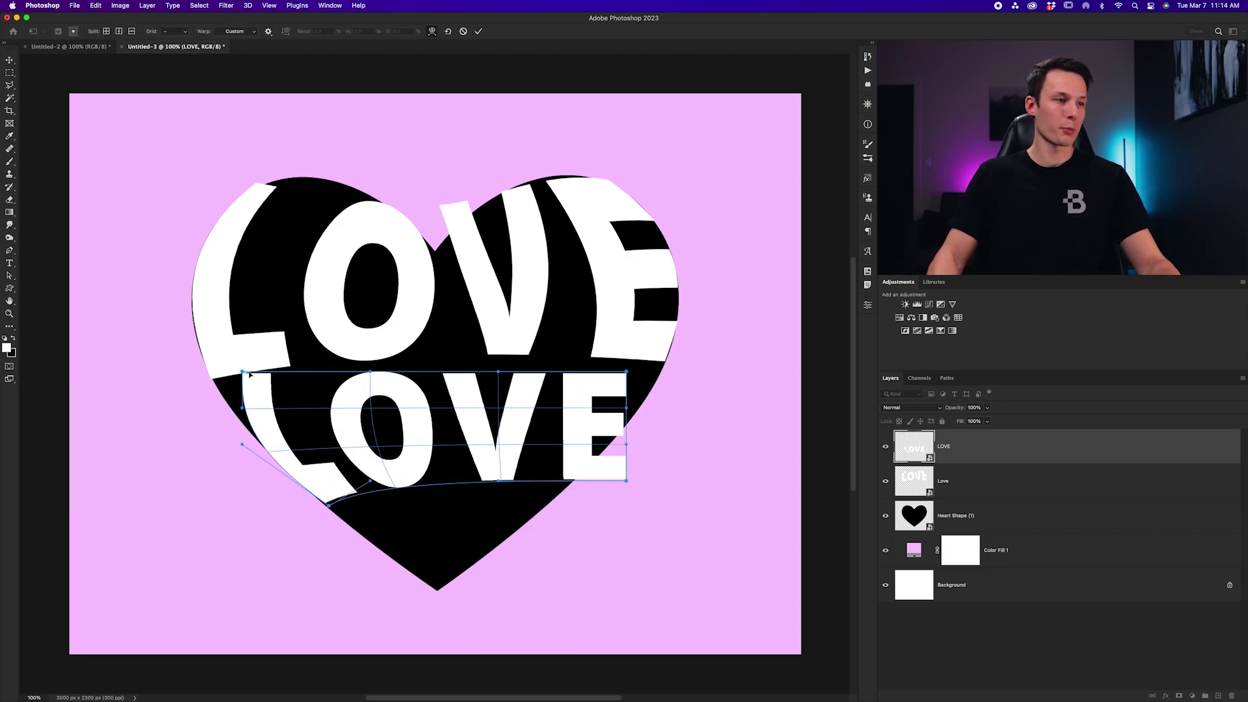
left_click_drag(248, 374, 239, 413)
left_click_drag(369, 372, 369, 358)
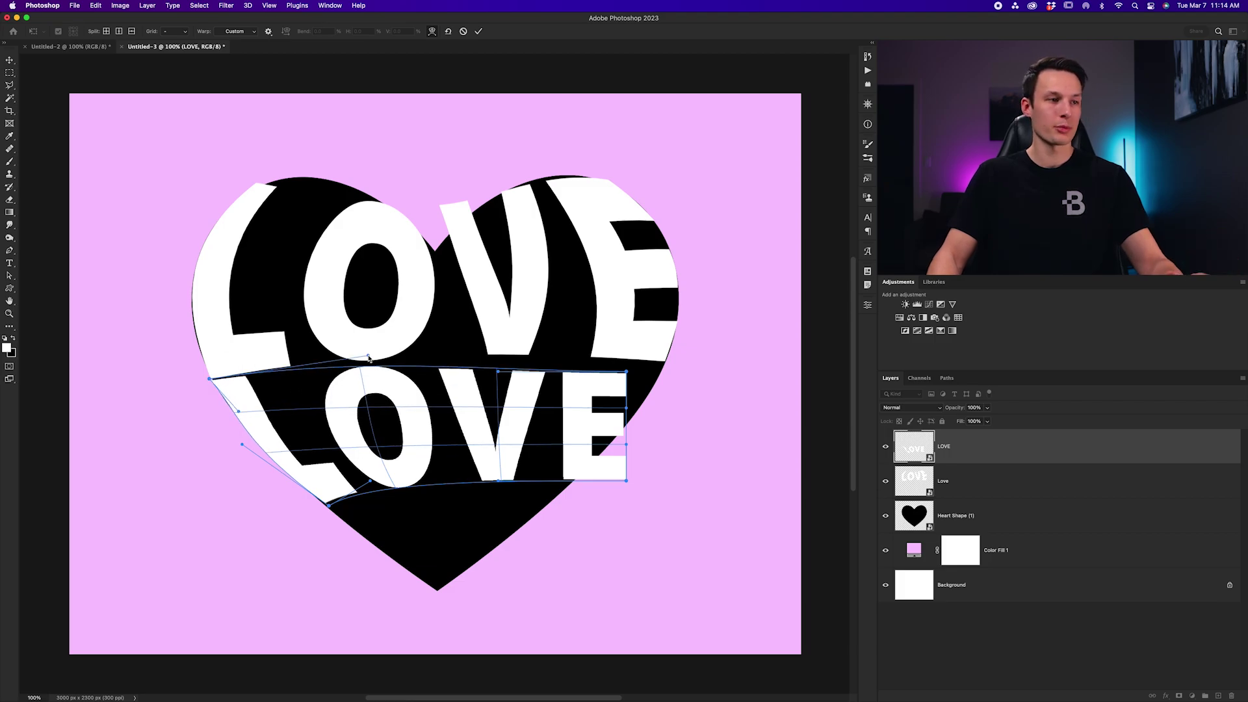
key("Return")
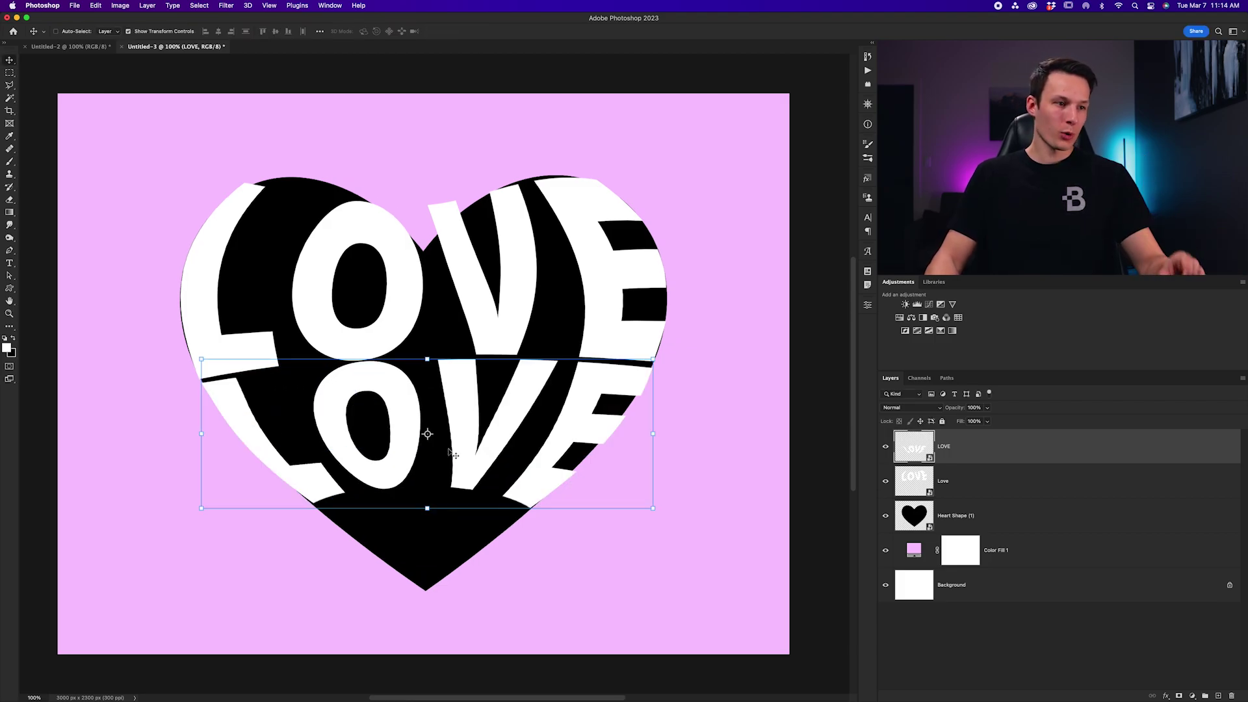
Type a third LOVE near the heart's bottom and enlarge it across the lower part
key("t")
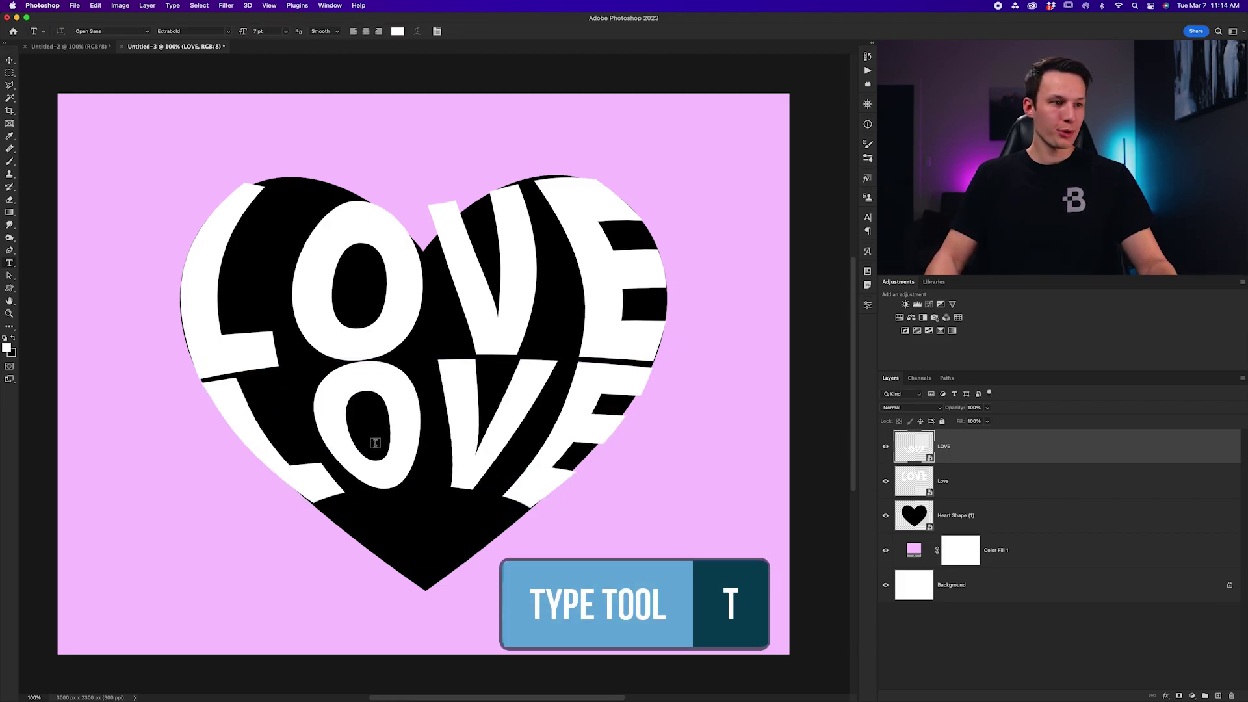
left_click(360, 505)
type("LOVE")
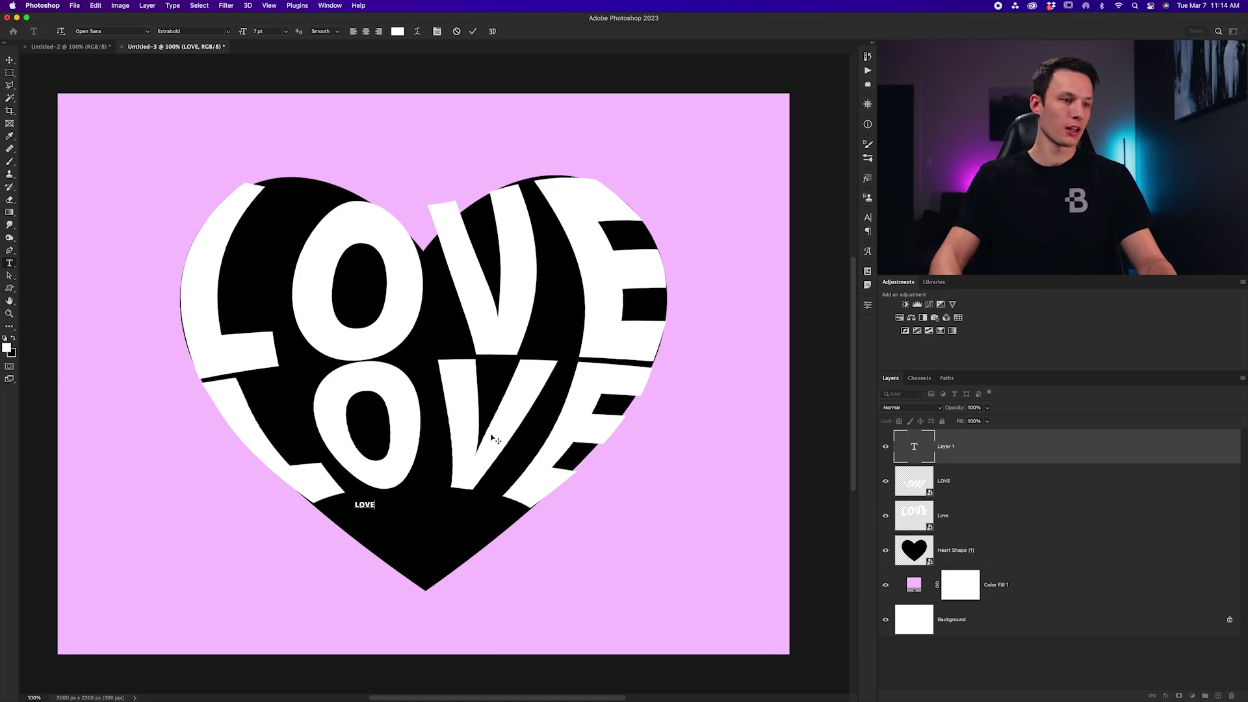
key("super")
key("super+Return")
key("v")
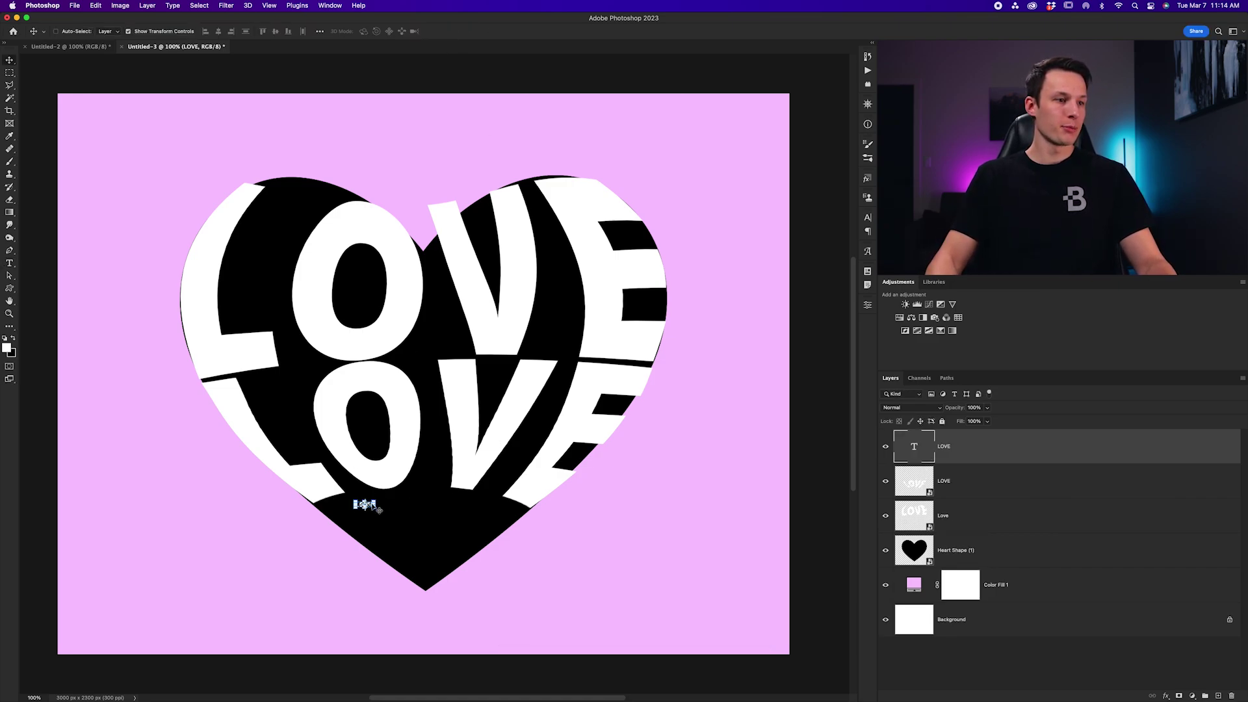
left_click_drag(377, 509, 525, 582)
key("Return")
Convert the third LOVE to a smart object and warp its lower edge into the heart tip
right_click(975, 446)
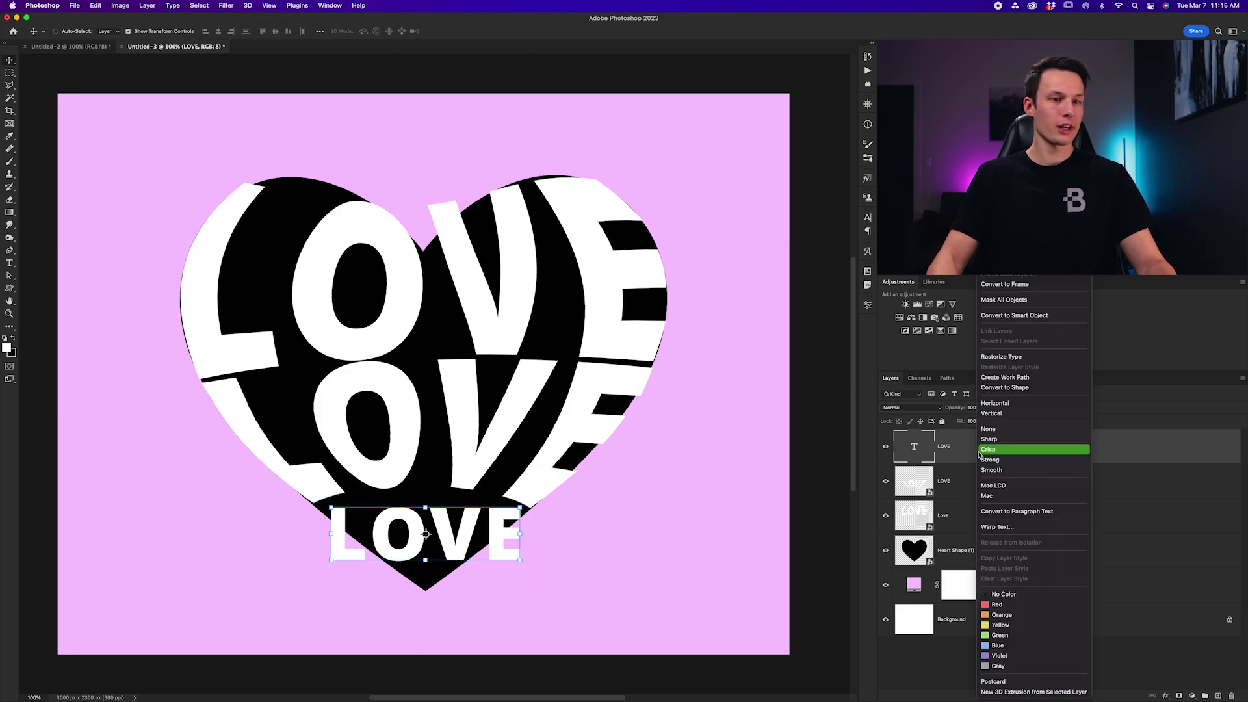
left_click(1021, 317)
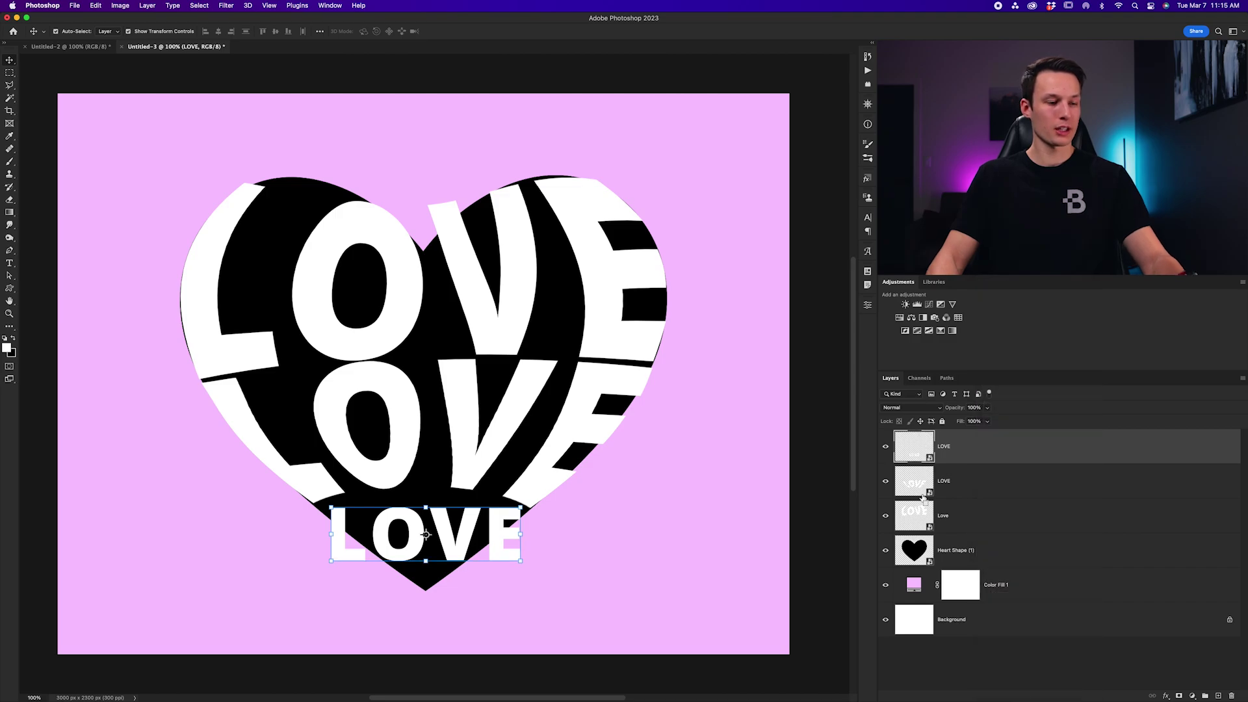
key("super+t")
right_click(449, 536)
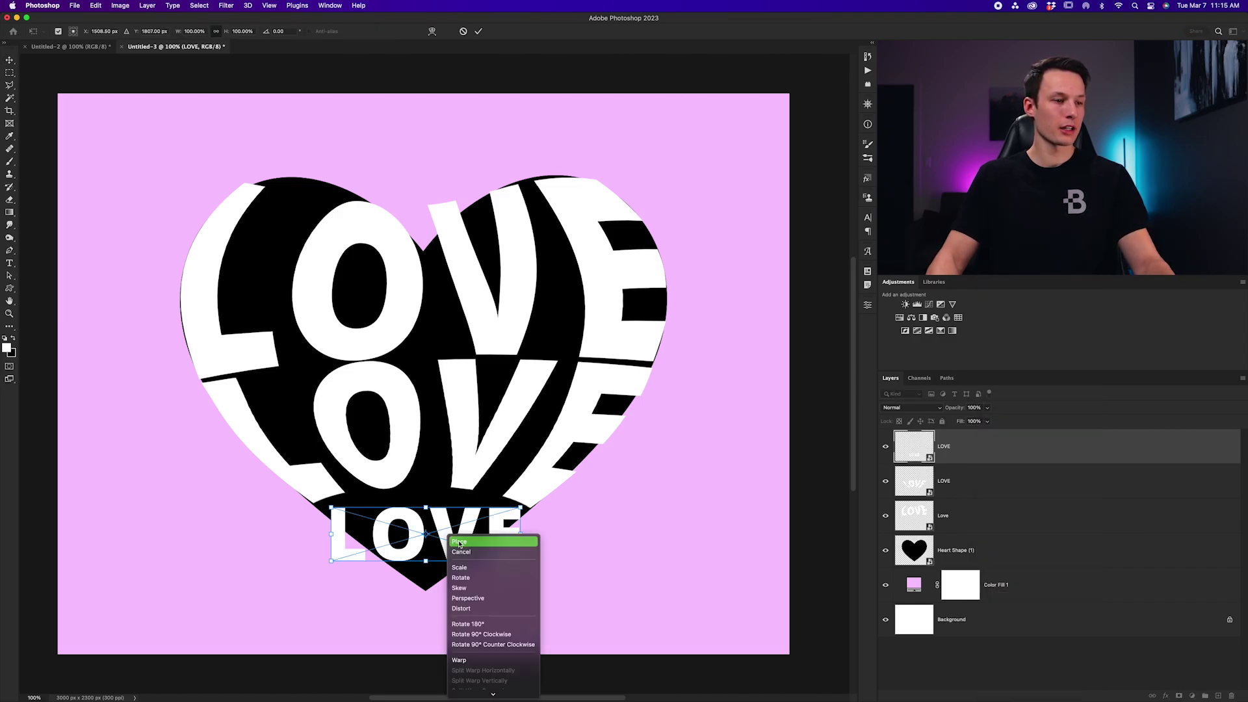
left_click(481, 660)
left_click_drag(520, 561, 444, 592)
left_click_drag(461, 549, 457, 548)
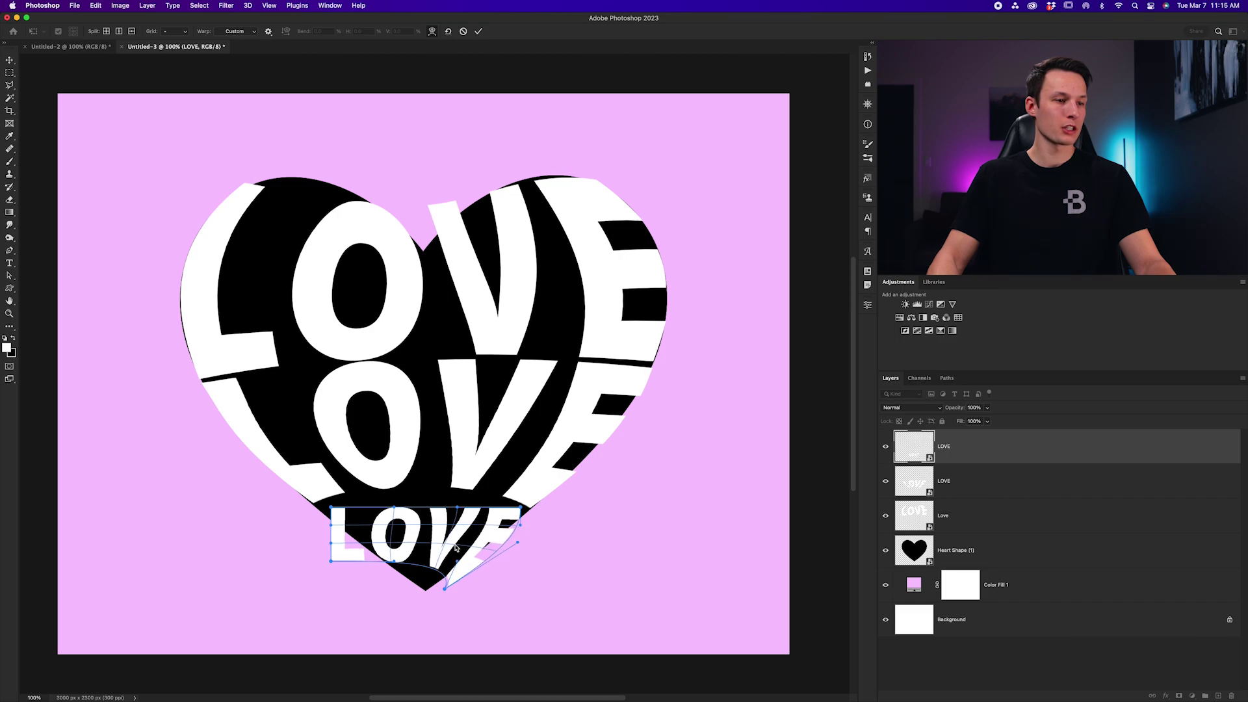
left_click_drag(332, 560, 419, 582)
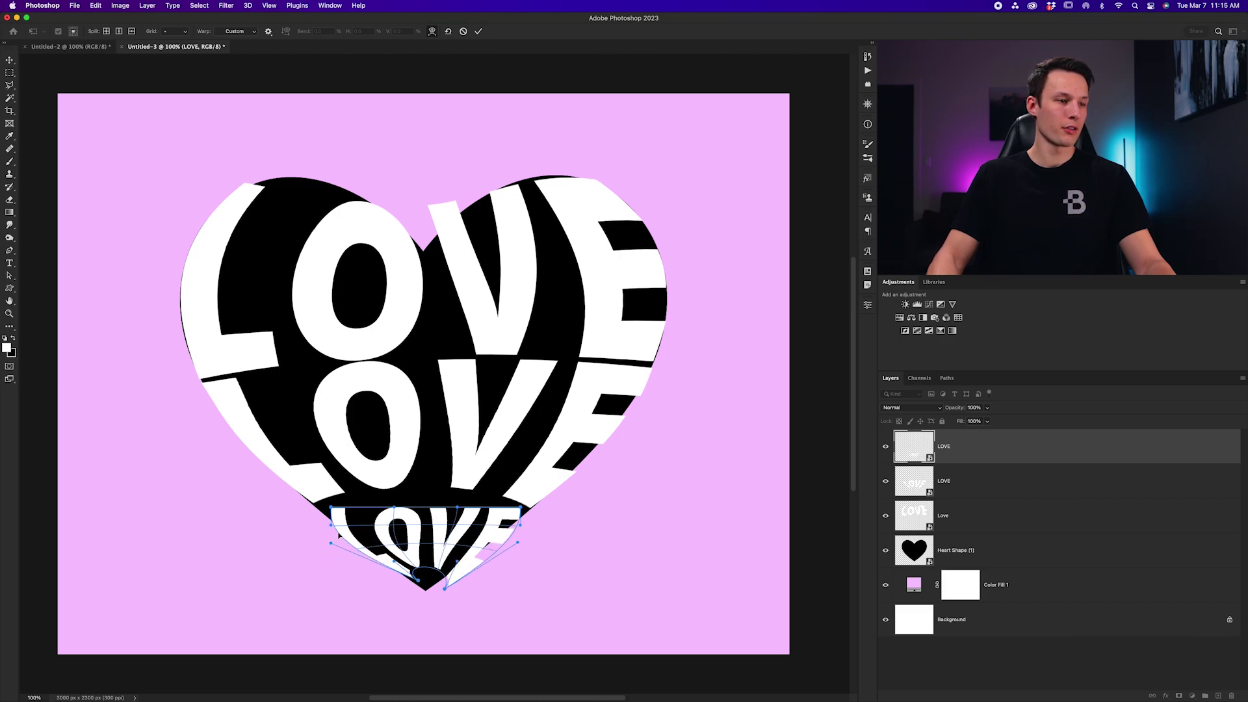
left_click_drag(340, 528, 346, 543)
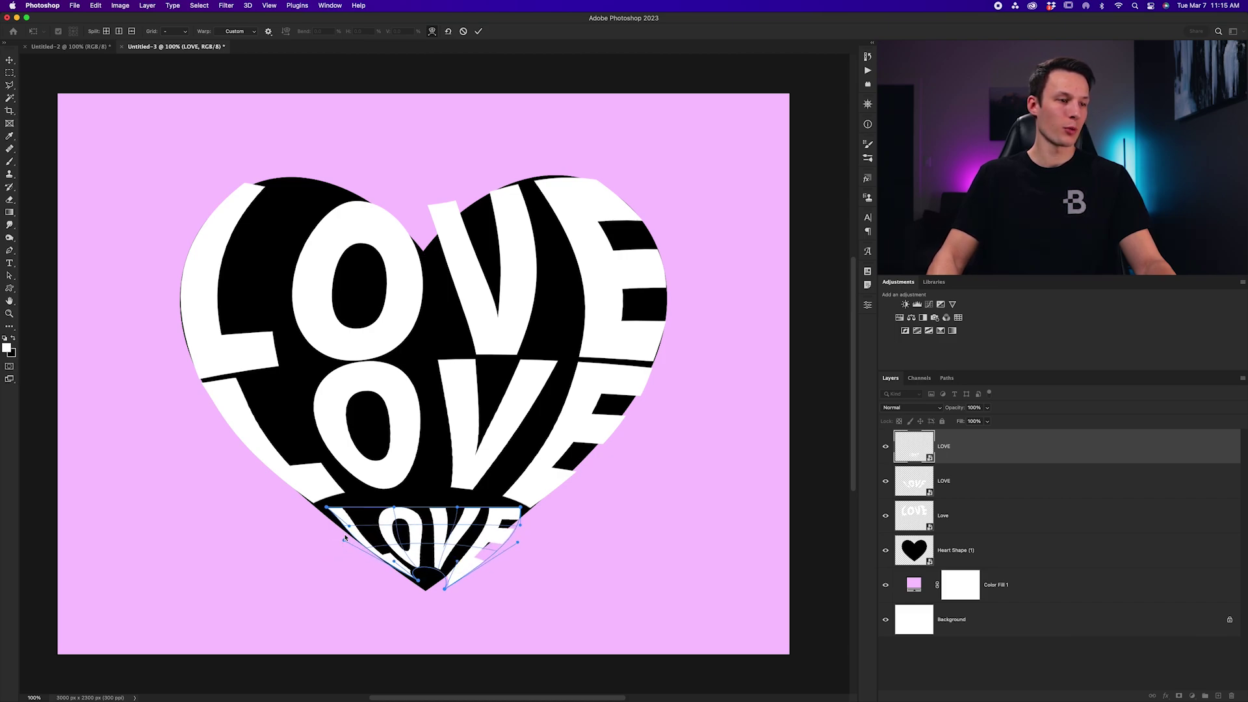
left_click_drag(326, 508, 316, 512)
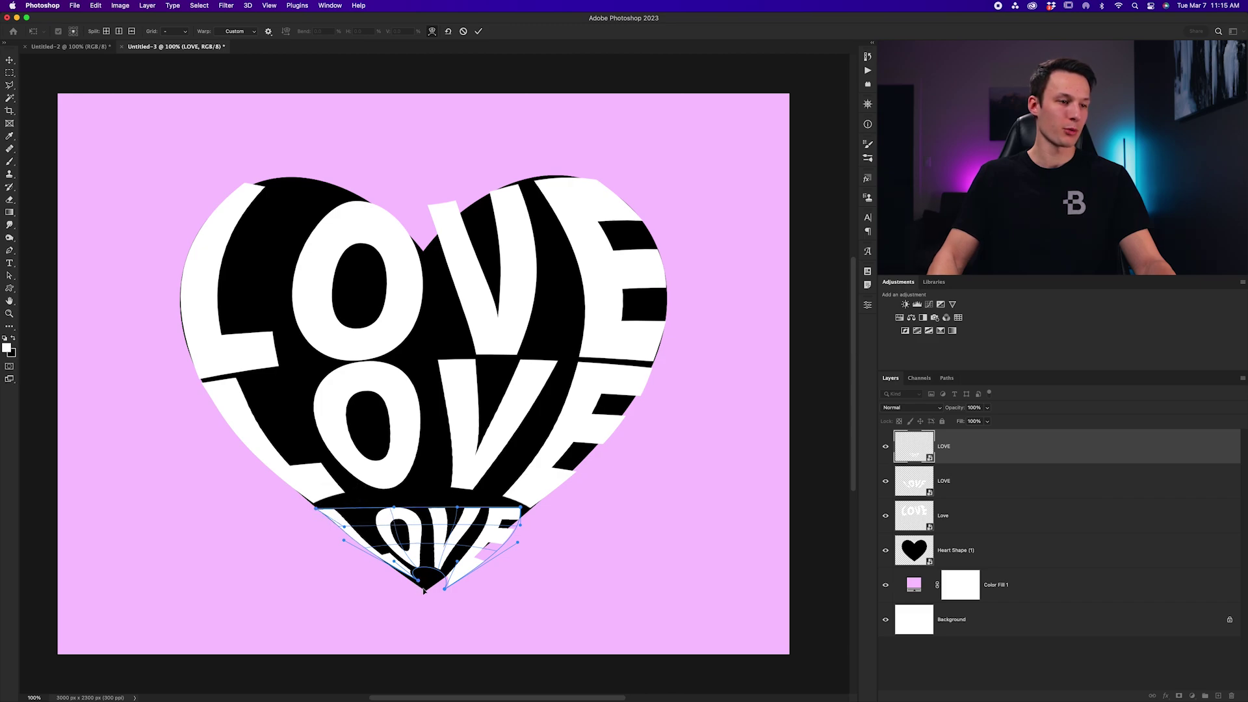
left_click_drag(423, 590, 428, 603)
left_click_drag(428, 552, 429, 585)
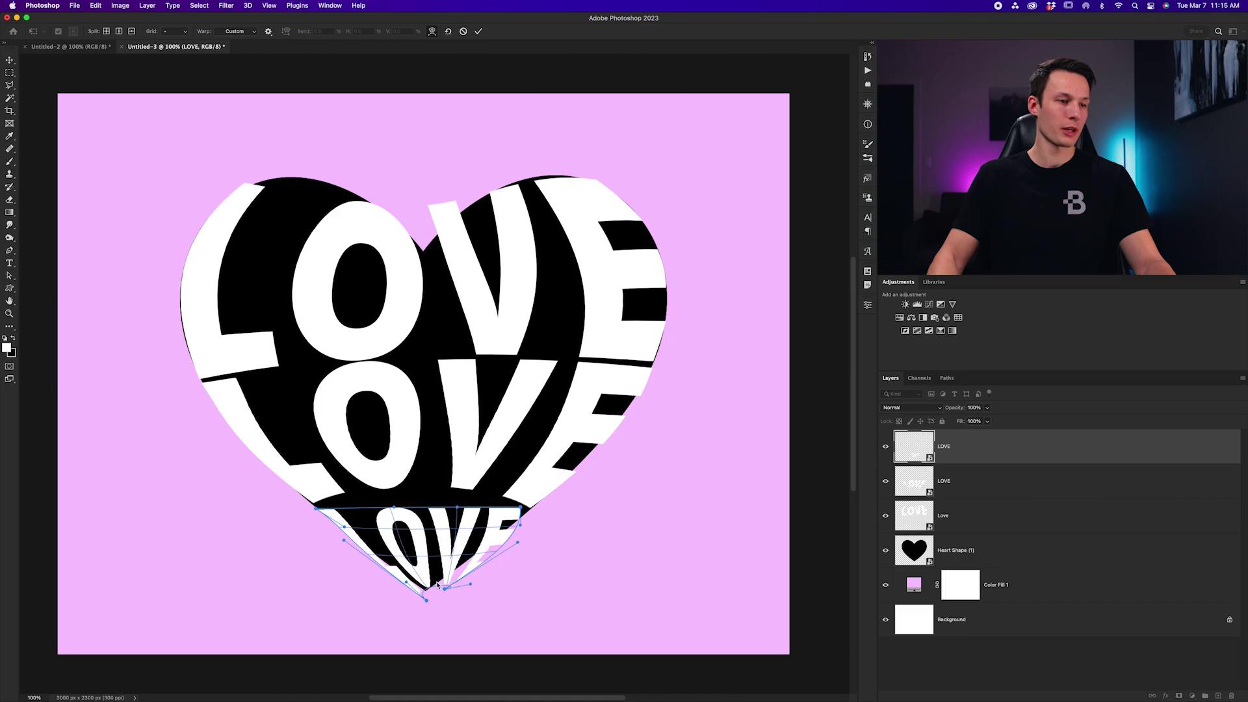
Apply the third word's warp and group the three LOVE layers
key("Return")
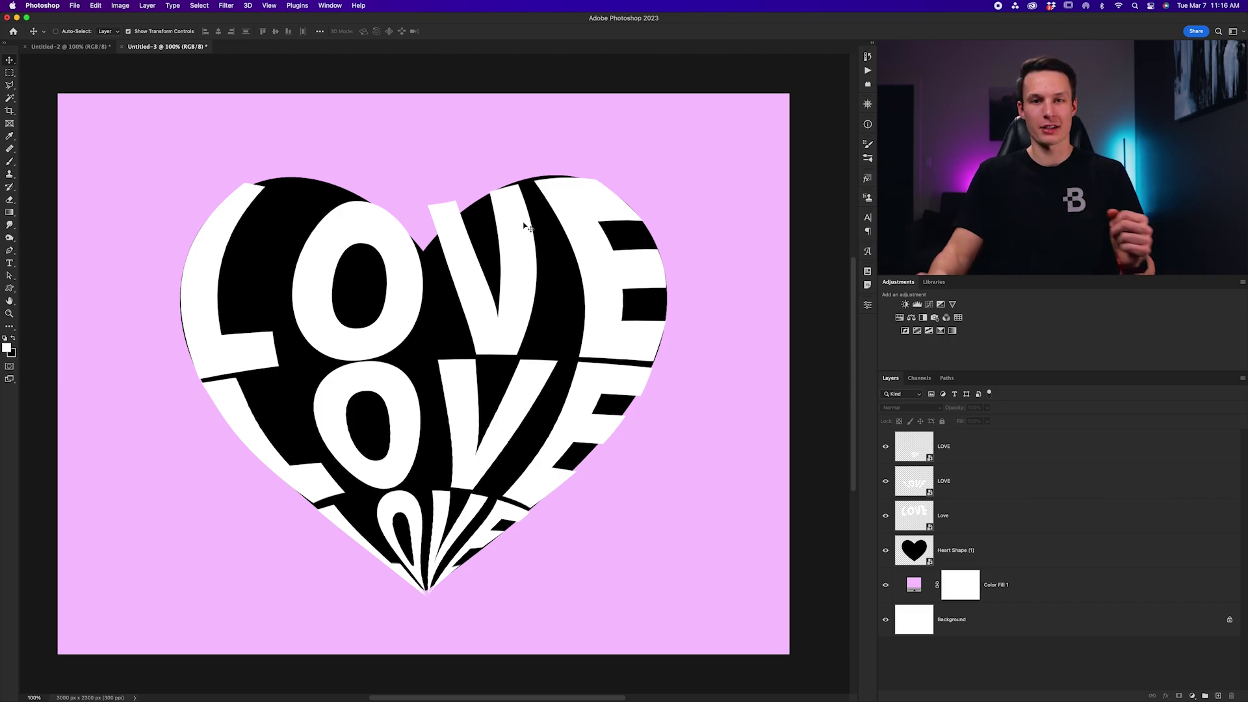
left_click(975, 446)
left_click(976, 527, "shift")
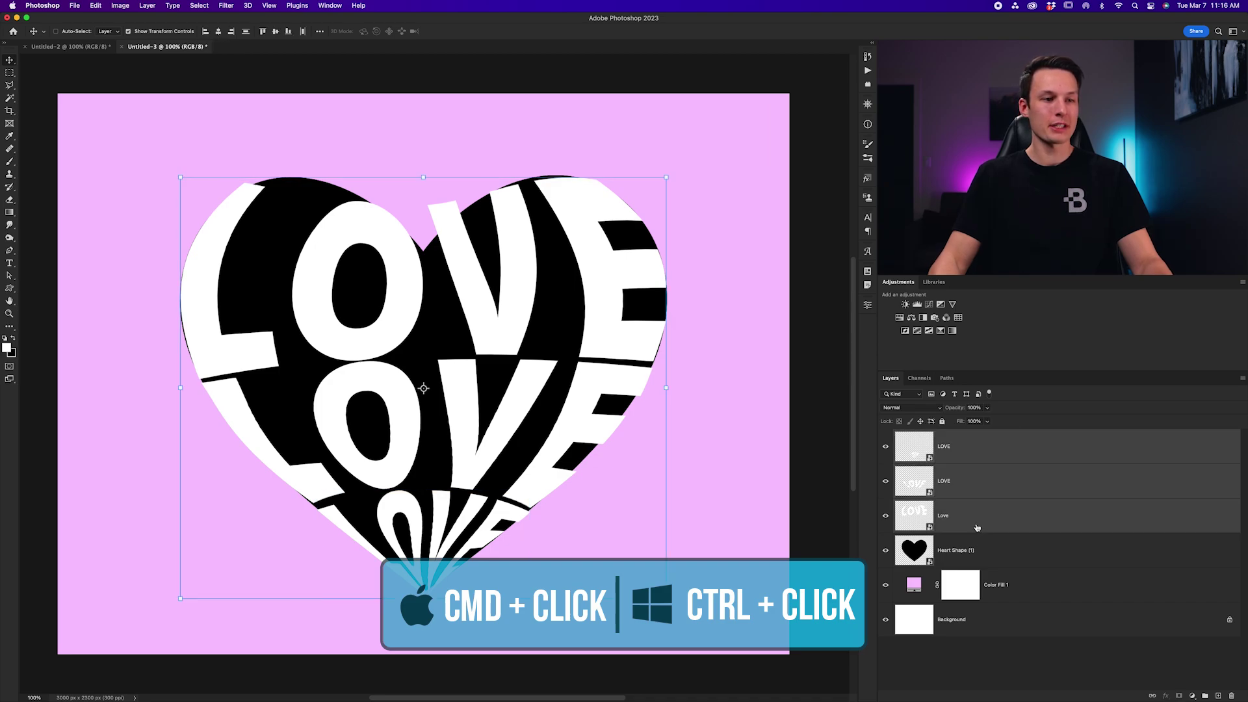
key("super+g")
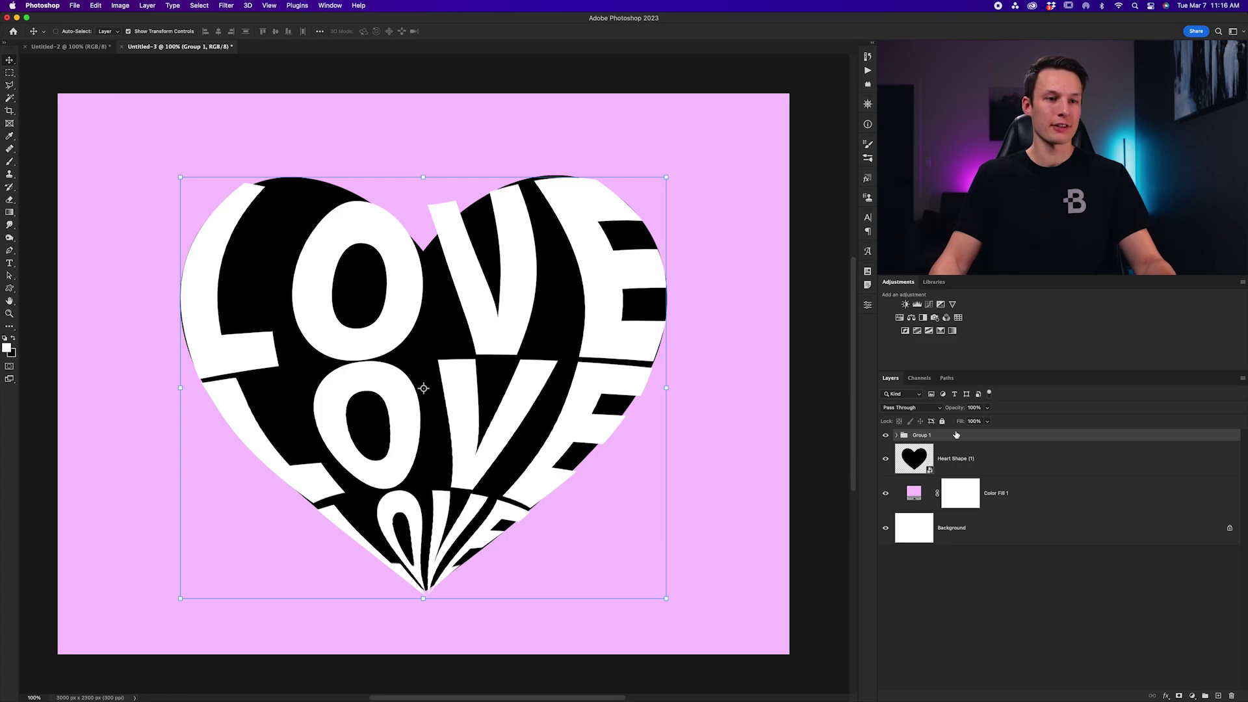
Mask the LOVE group to the heart shape and hide the black heart
left_click(915, 463, "super")
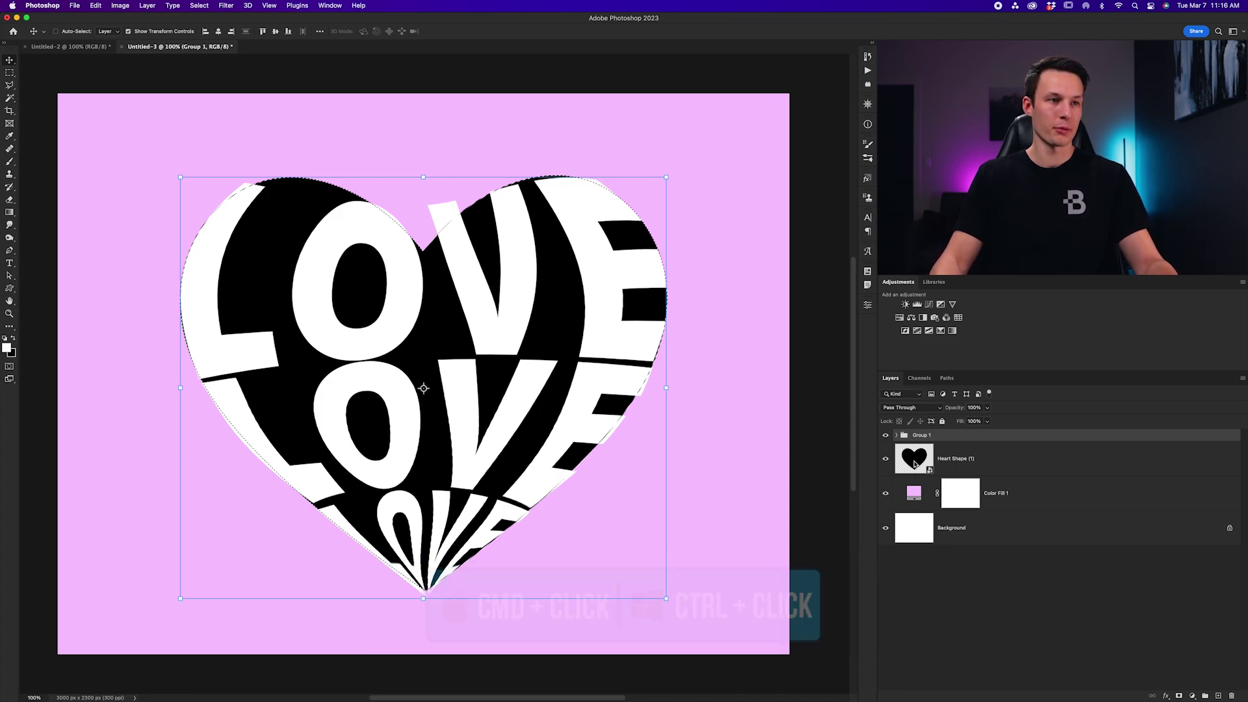
left_click(1179, 695)
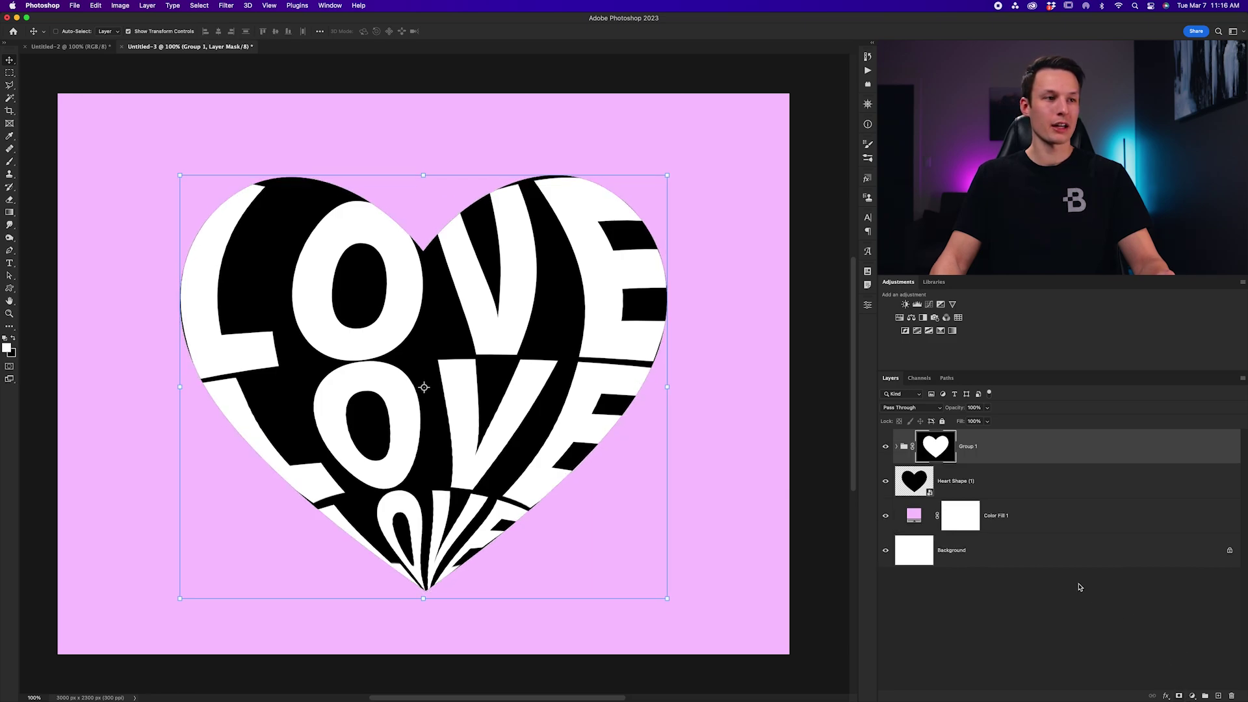
left_click(886, 481)
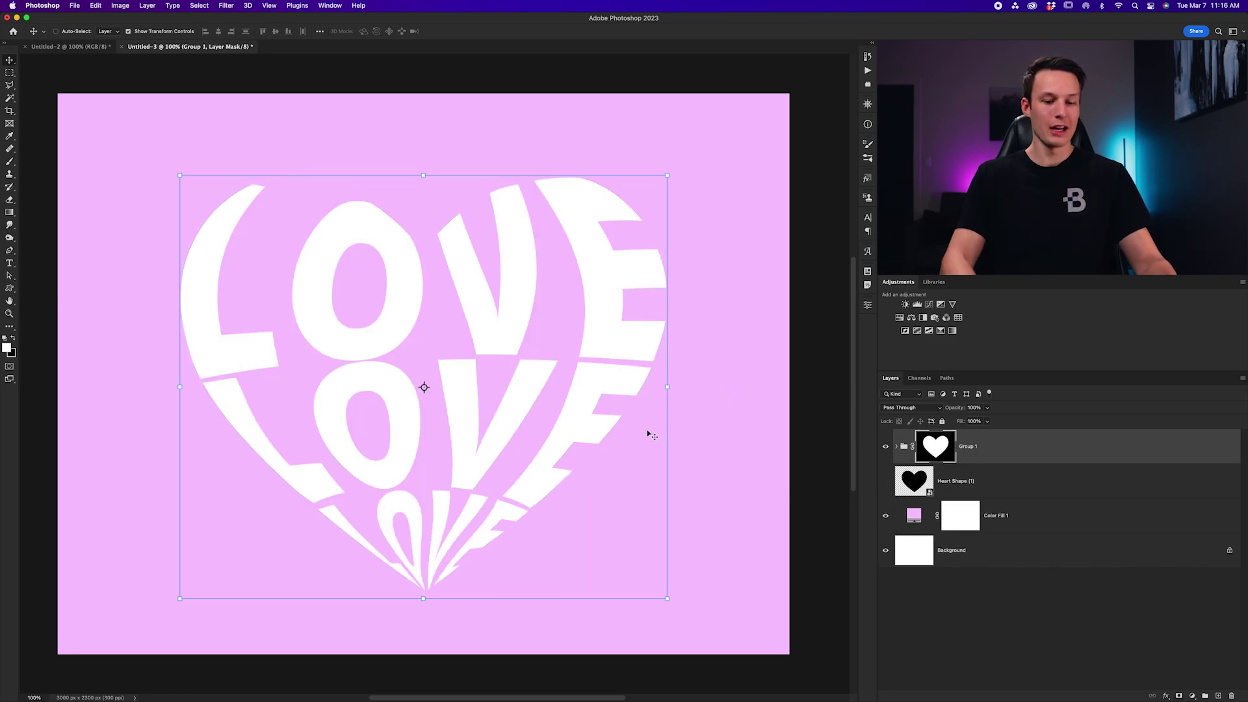
key("super+minus")
left_click(1074, 598)
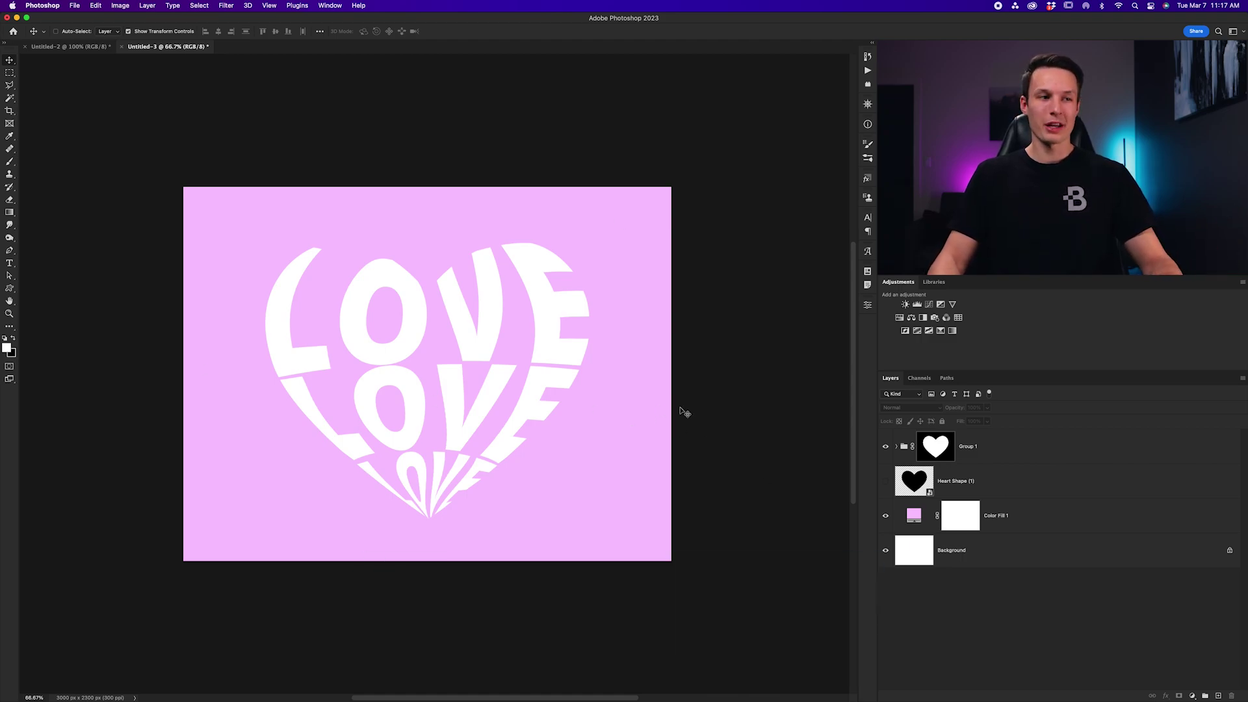
Open the middle LOVE smart object in Group 1 and recolour its text black
left_click(897, 446)
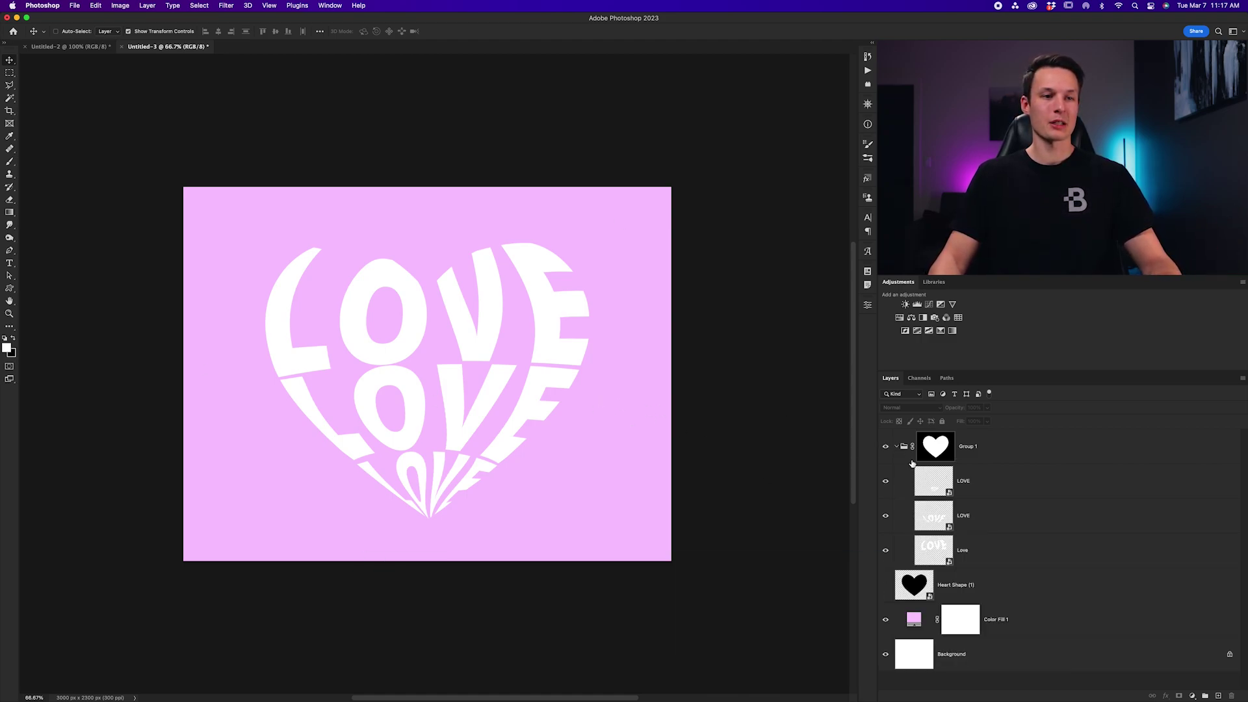
double_click(939, 518)
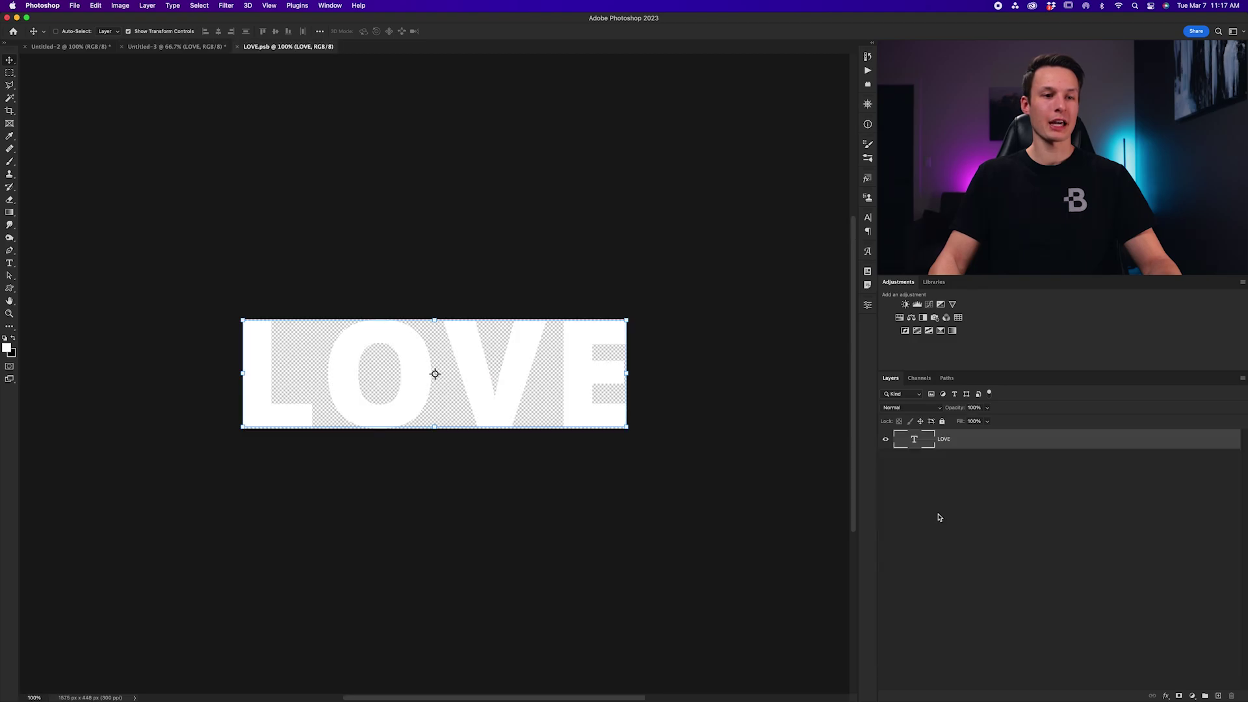
double_click(519, 382)
key("super+a")
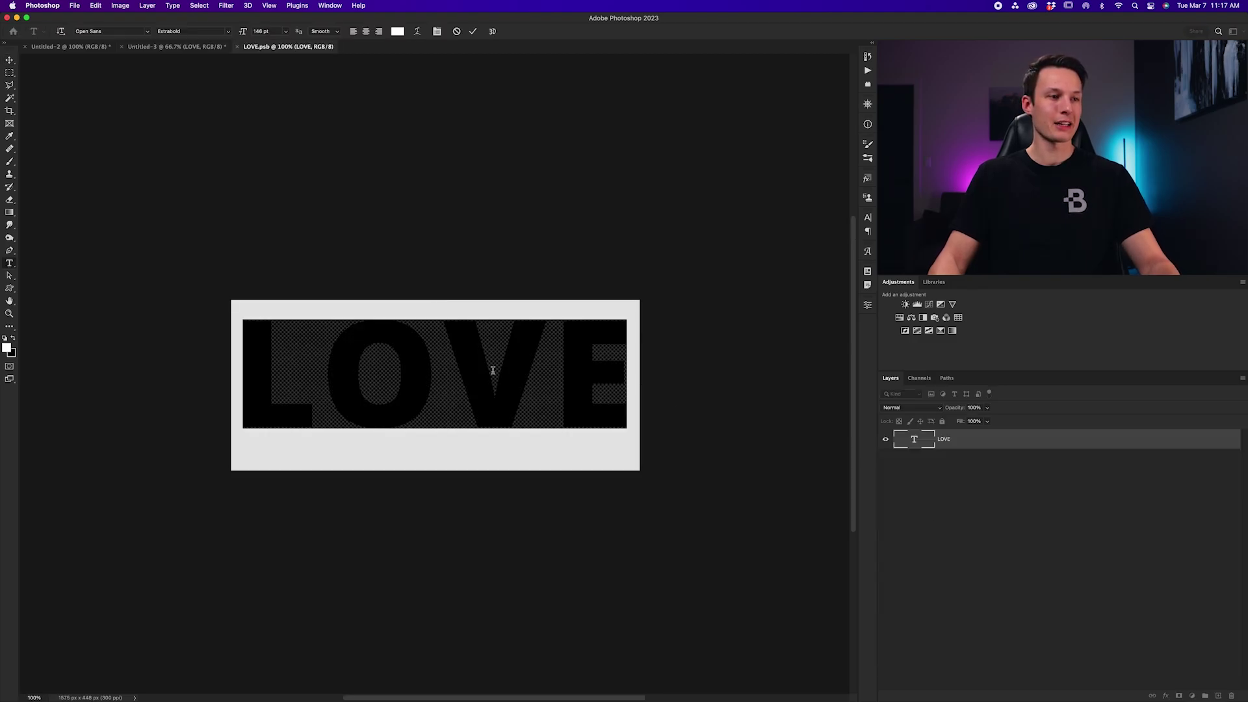
left_click(398, 32)
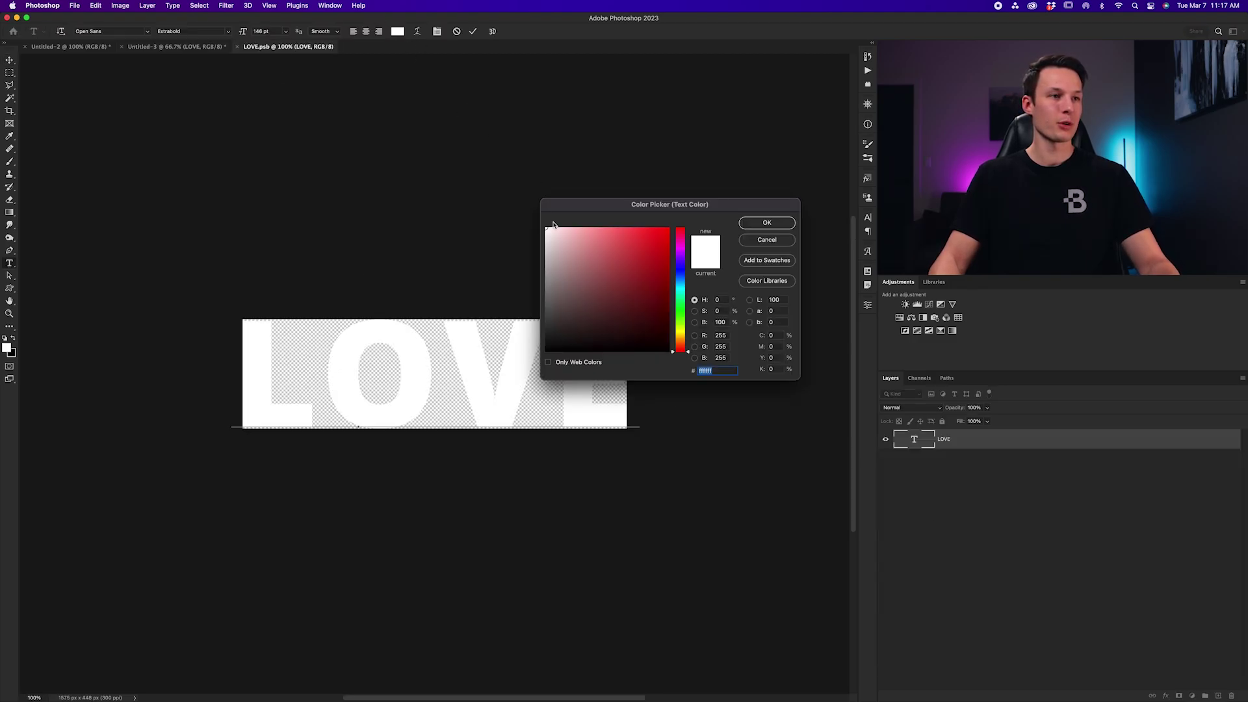
left_click(764, 224)
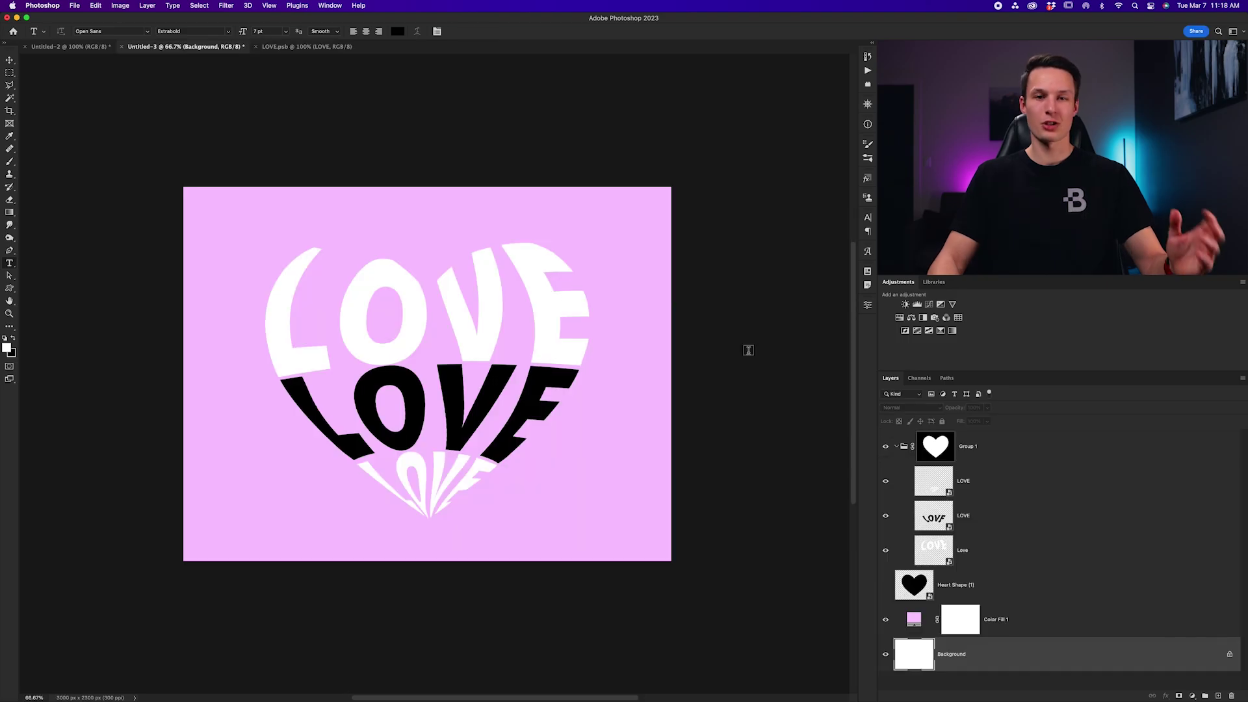